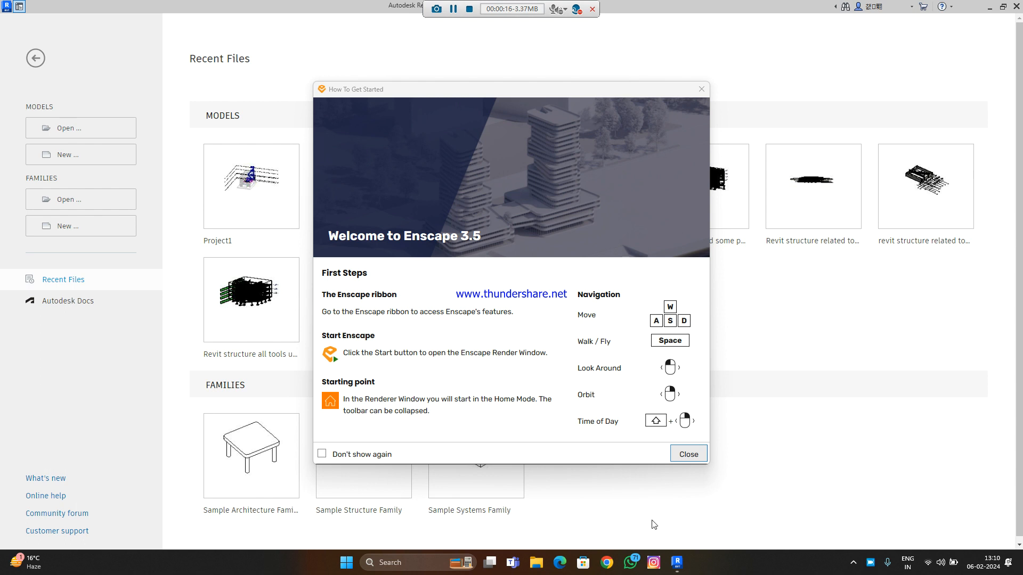
Close the Enscape 'How To Get Started' dialog to reveal the Recent Files page
click(686, 457)
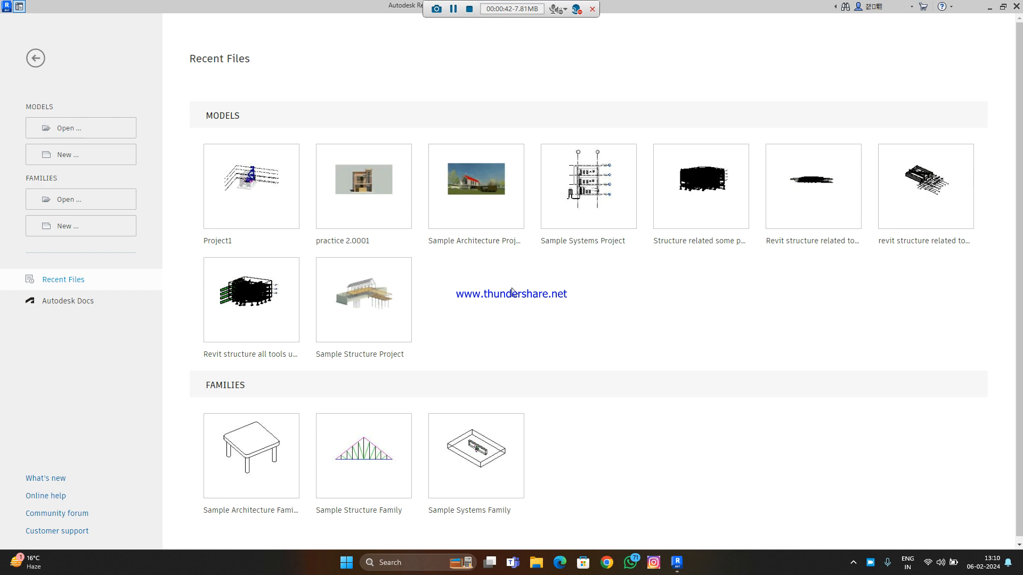
Bring up the Windows Cast panel with Win+K
key(super+k)
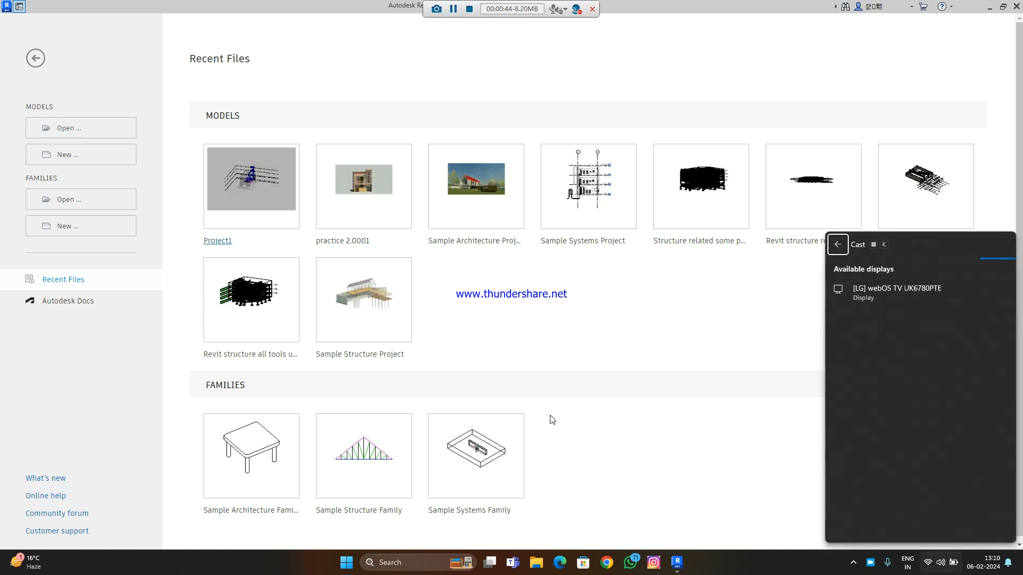
Connect the screen cast to the LG webOS TV display
click(883, 296)
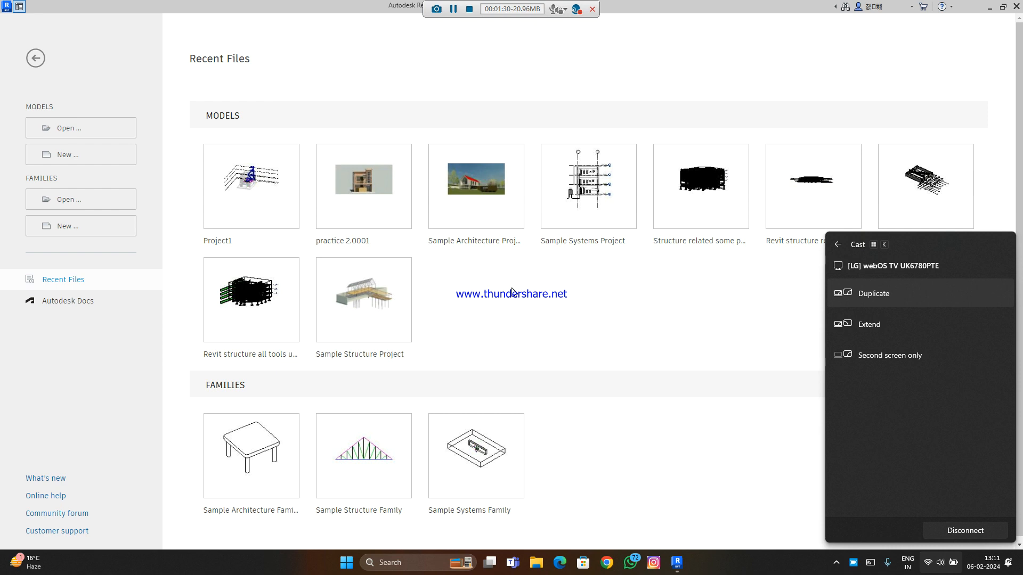
Dismiss the Cast panel and create a new project from the Systems-Default_Metric.rte template
click(717, 378)
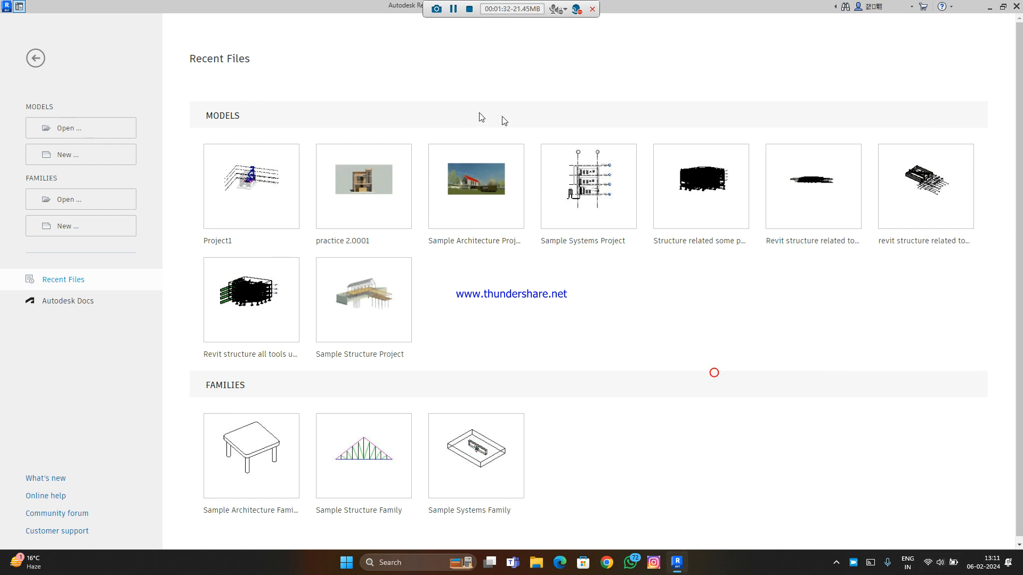
click(99, 155)
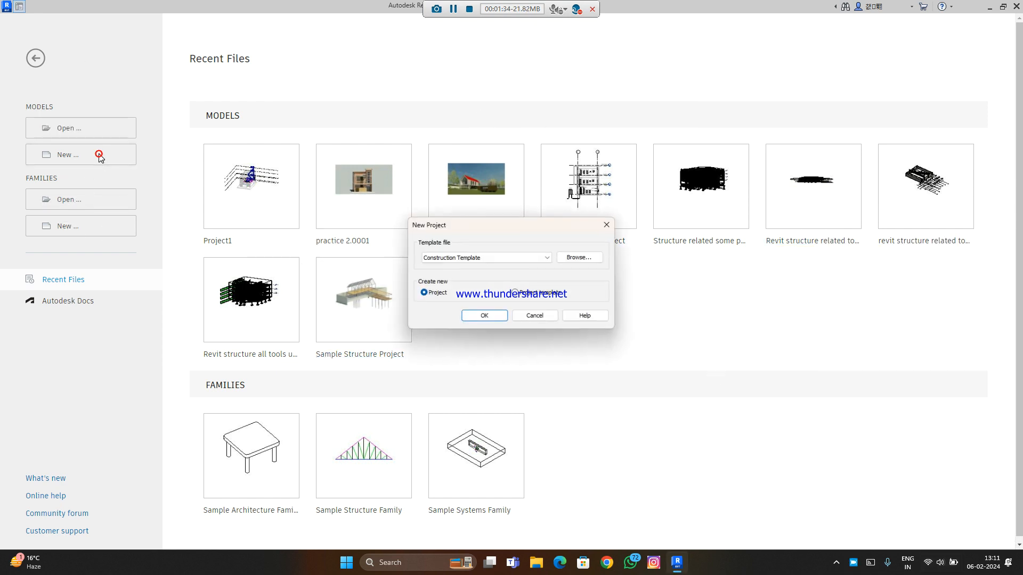
click(497, 258)
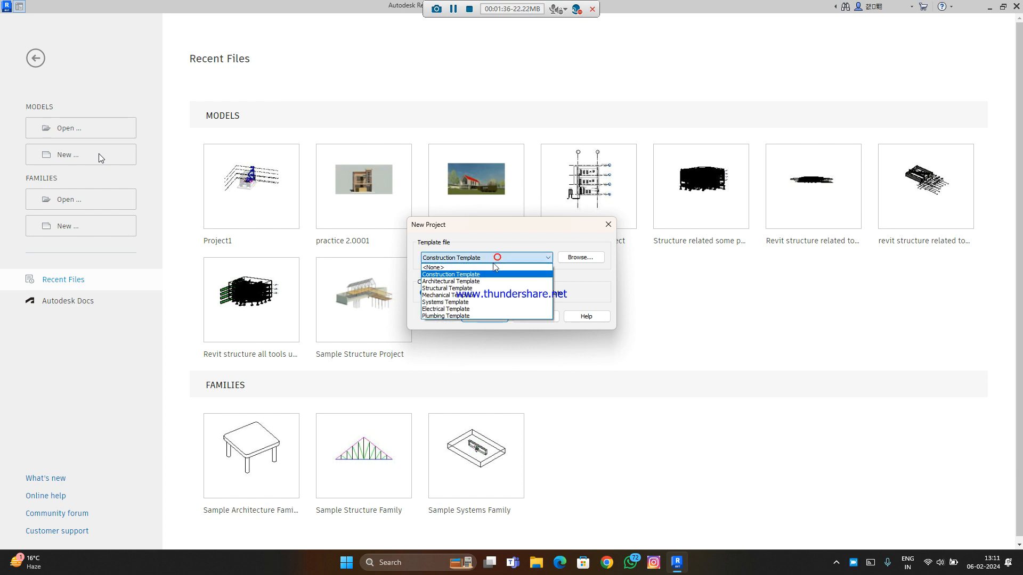
click(491, 274)
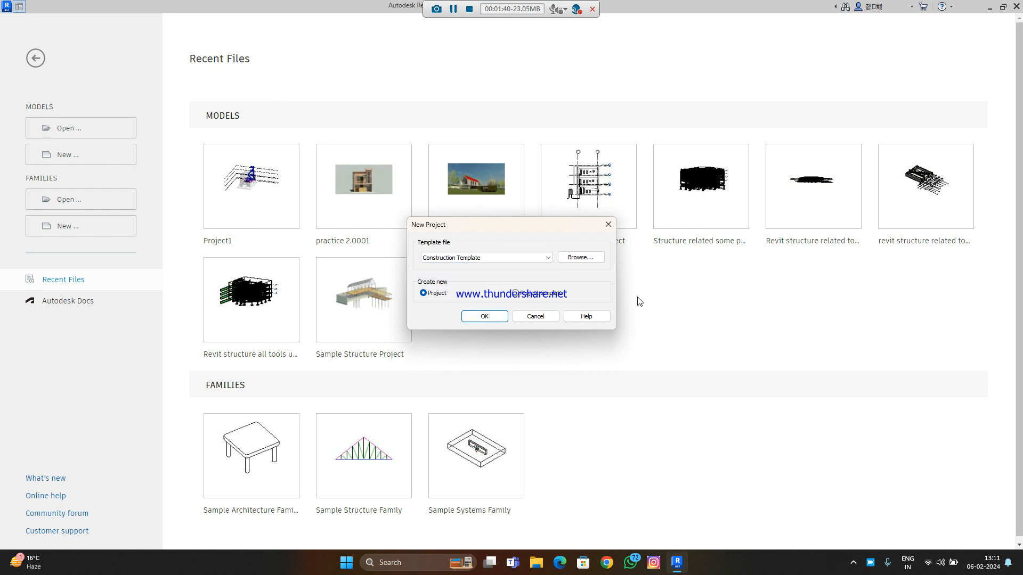
click(507, 260)
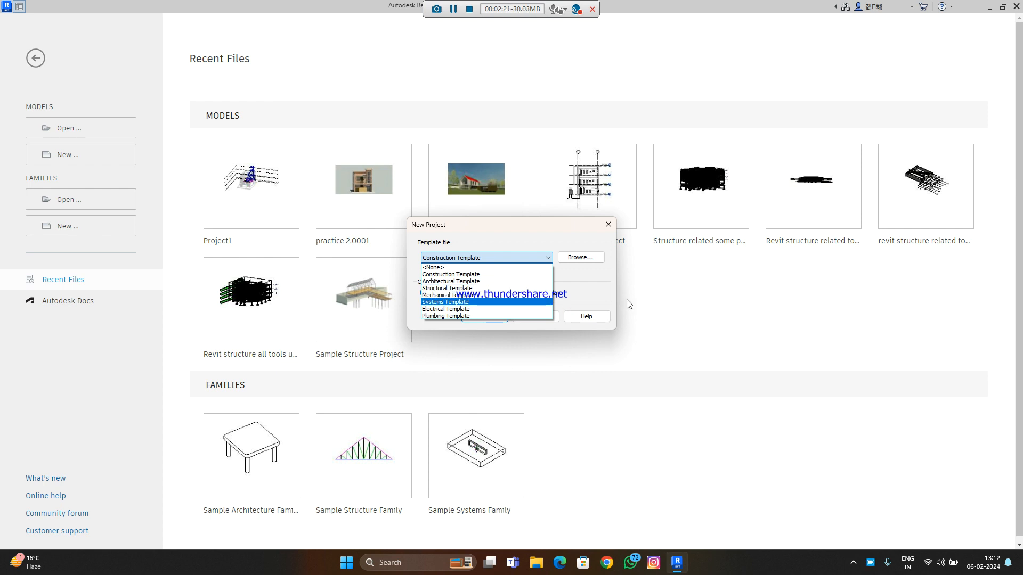
click(570, 261)
click(570, 260)
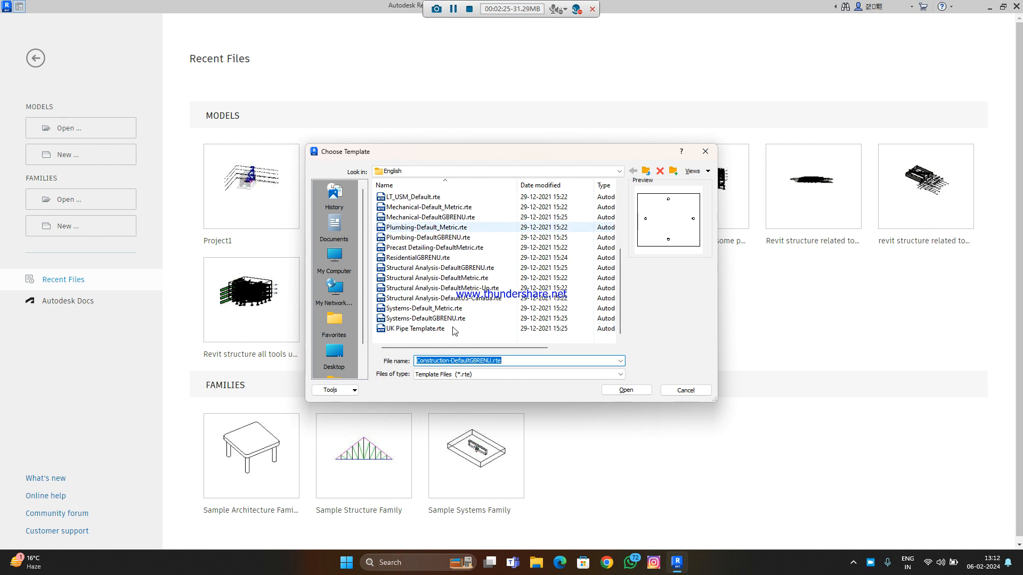
click(472, 309)
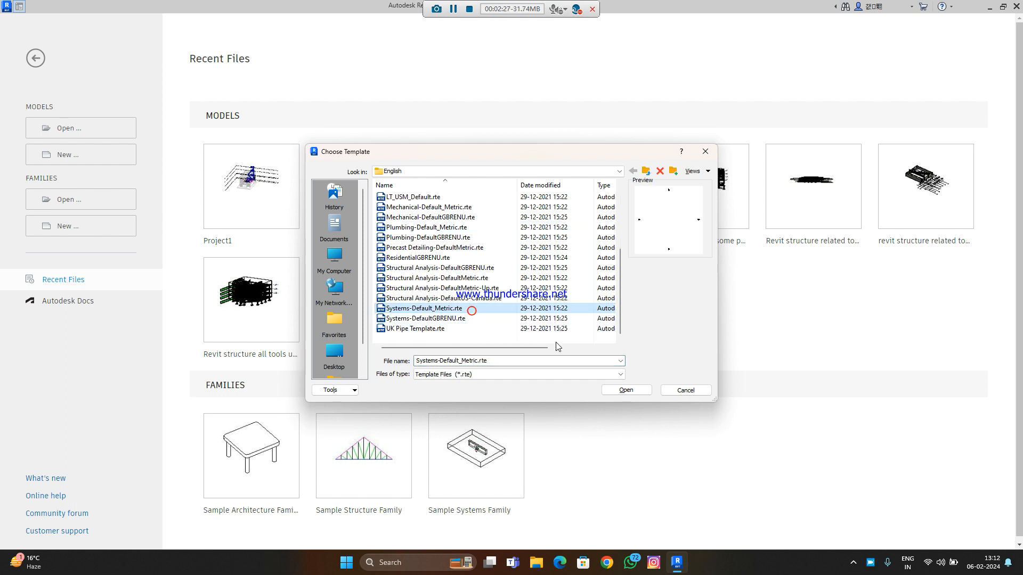
click(641, 395)
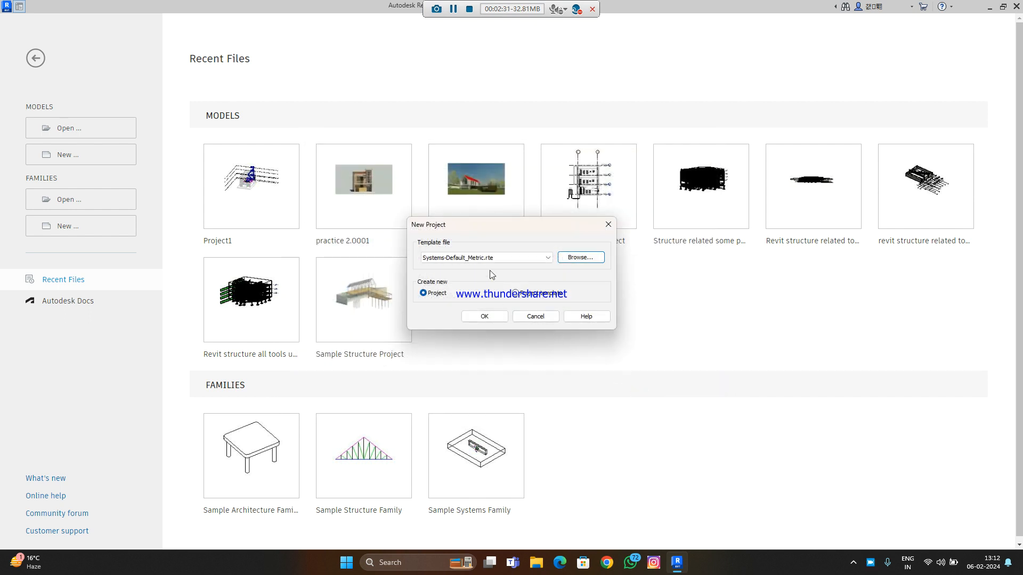
click(485, 317)
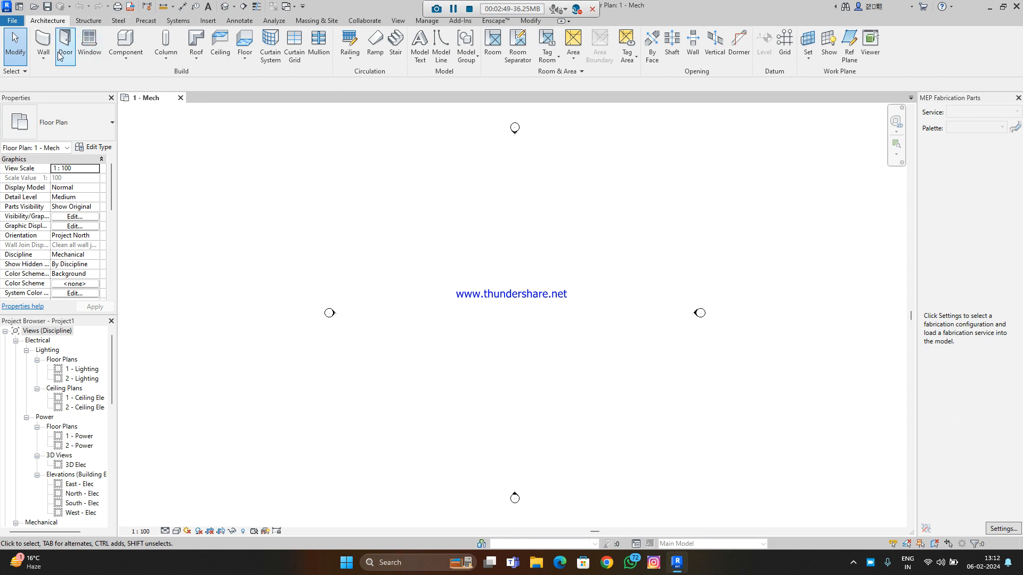
Try the Link Revit and Link IFC dialogs from the Insert tab, cancelling both
click(208, 20)
click(45, 56)
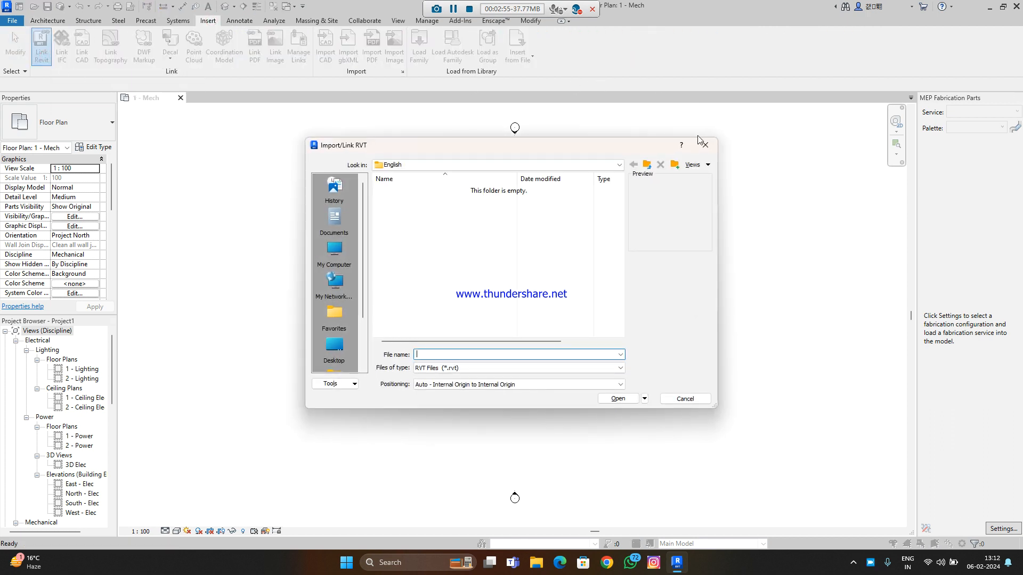
click(705, 144)
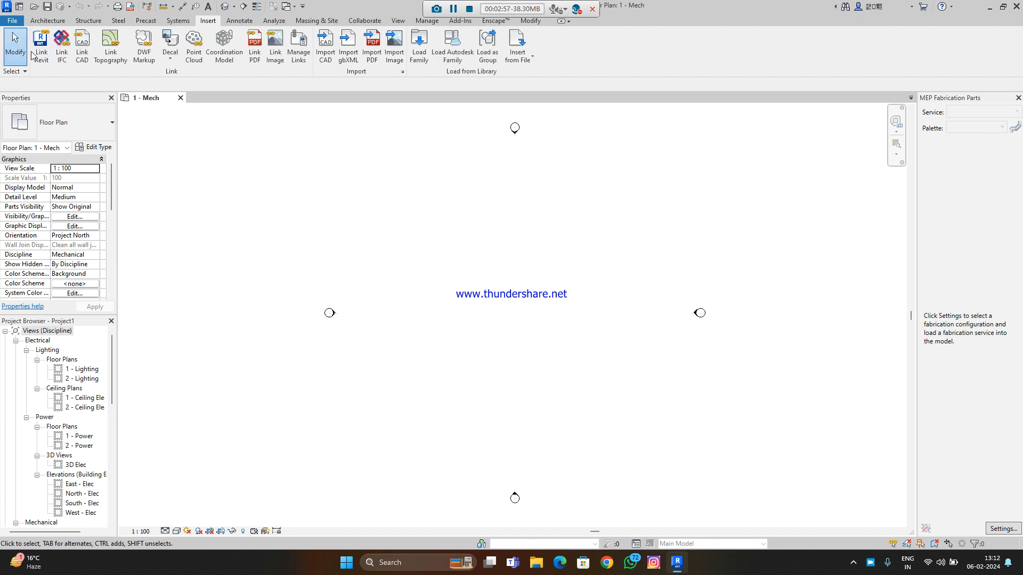
click(51, 51)
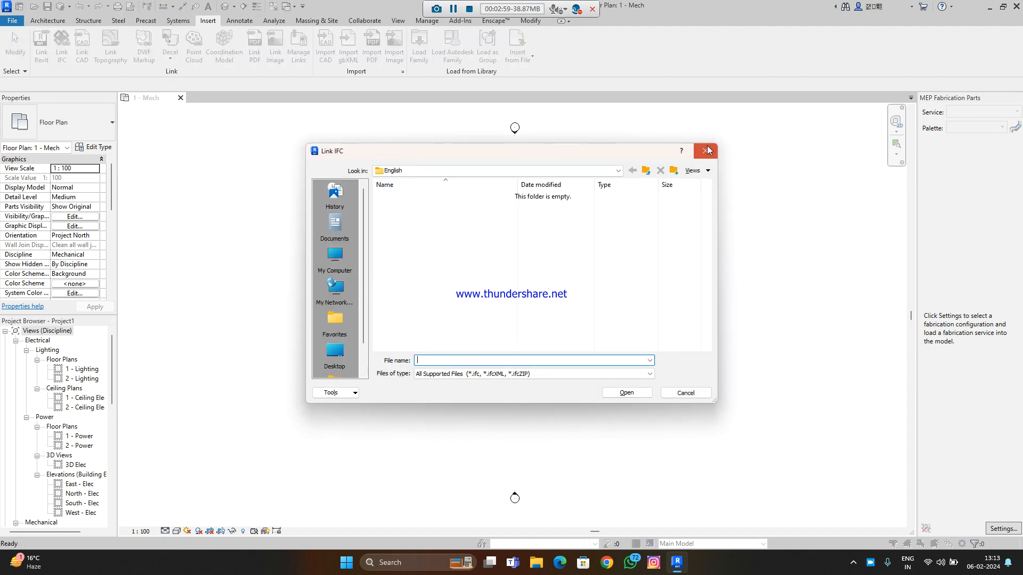
click(703, 152)
Browse This PC and other folders for a Revit model to link, then cancel without linking
click(34, 64)
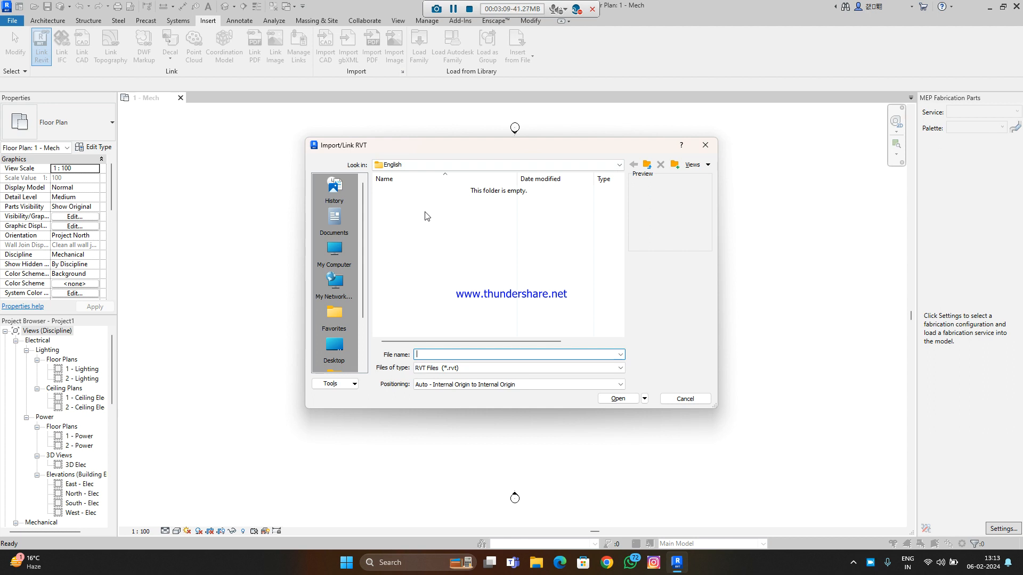
click(342, 254)
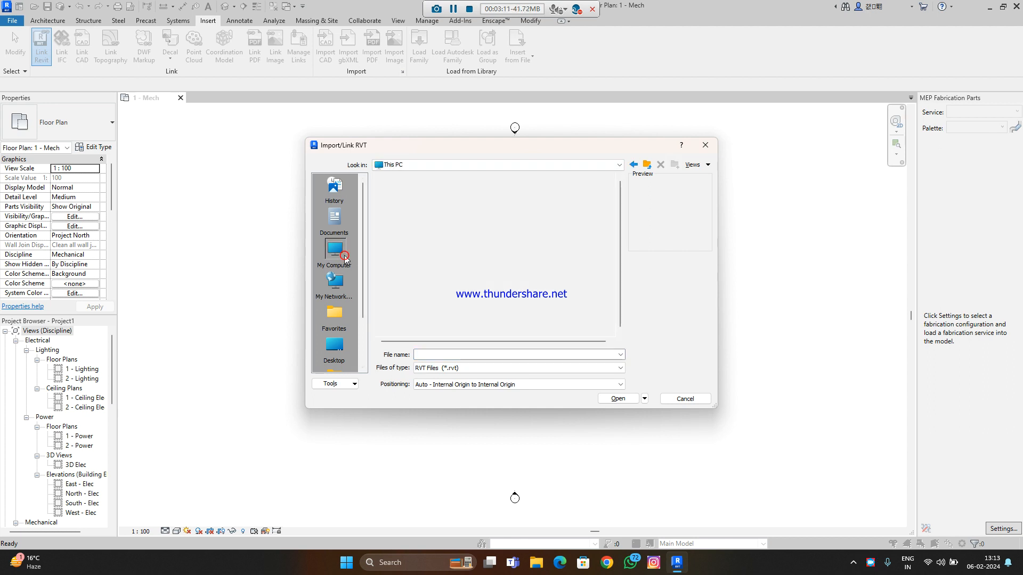
click(702, 145)
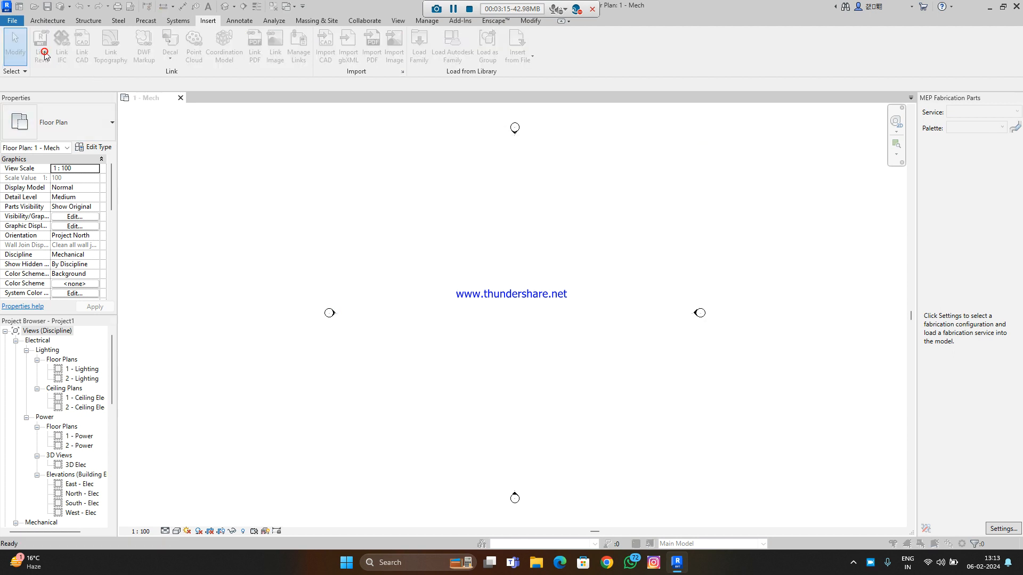
click(44, 54)
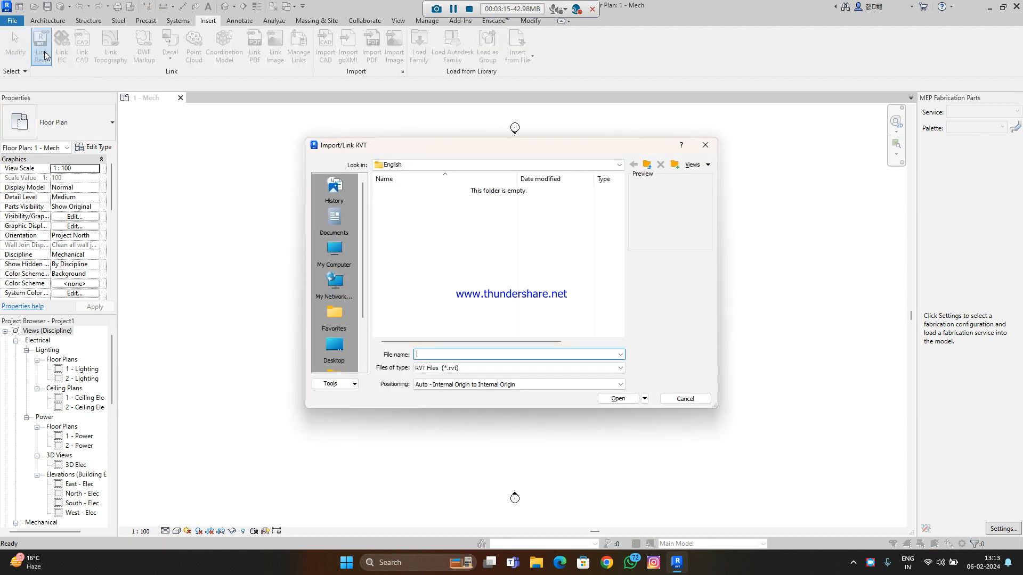
click(482, 169)
click(708, 147)
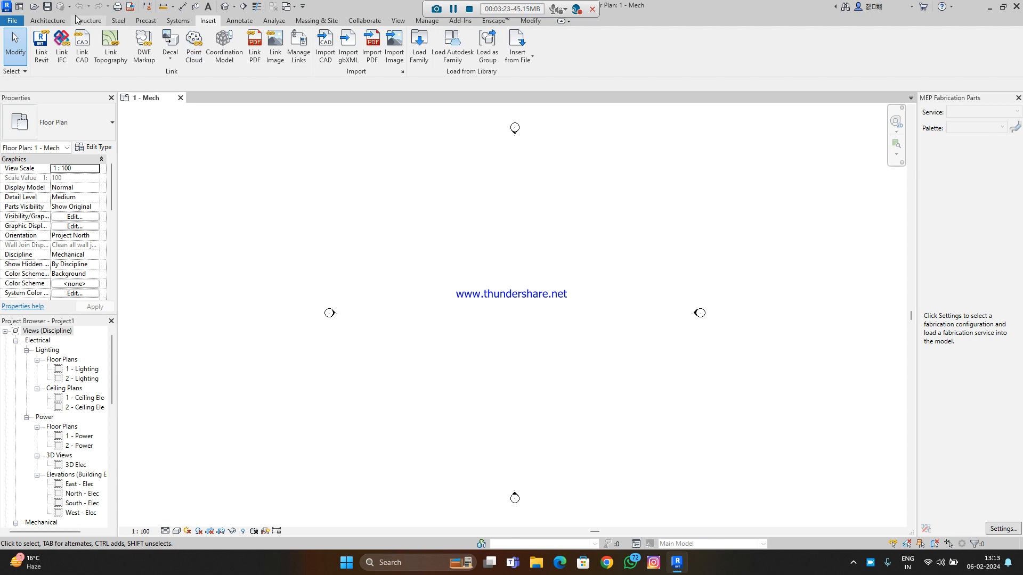
click(62, 20)
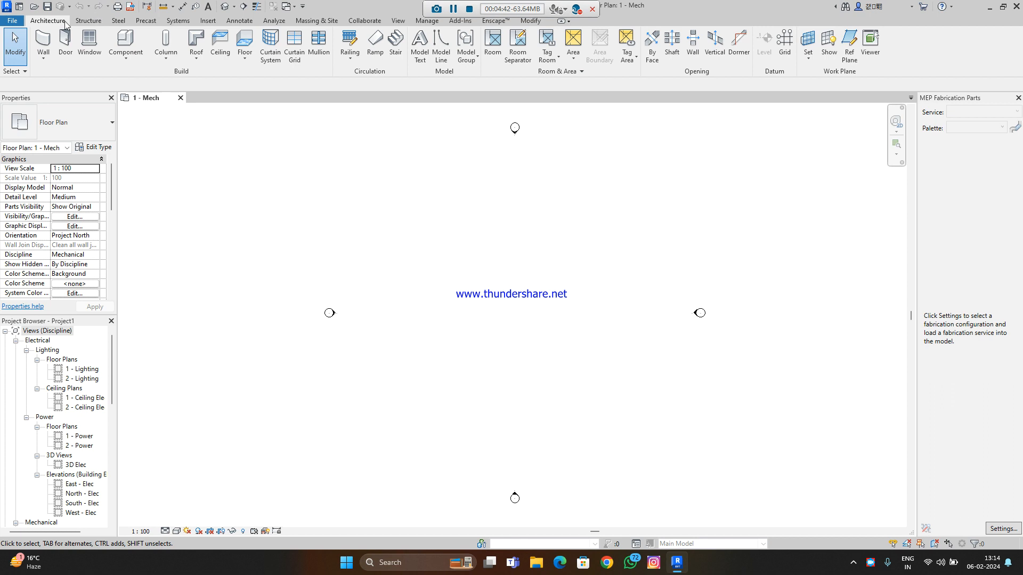
Expand the Wall dropdown to list the Architectural, Structural and Wall by Face options
click(44, 58)
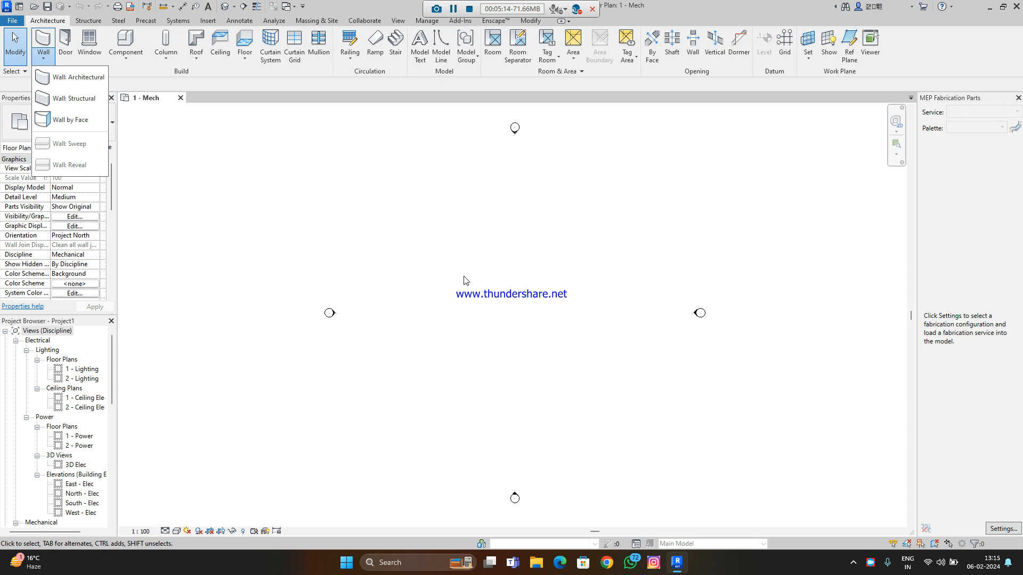
Close the 1 - Mech view and start another new project using the Systems-Default_Metric.rte template file
click(181, 98)
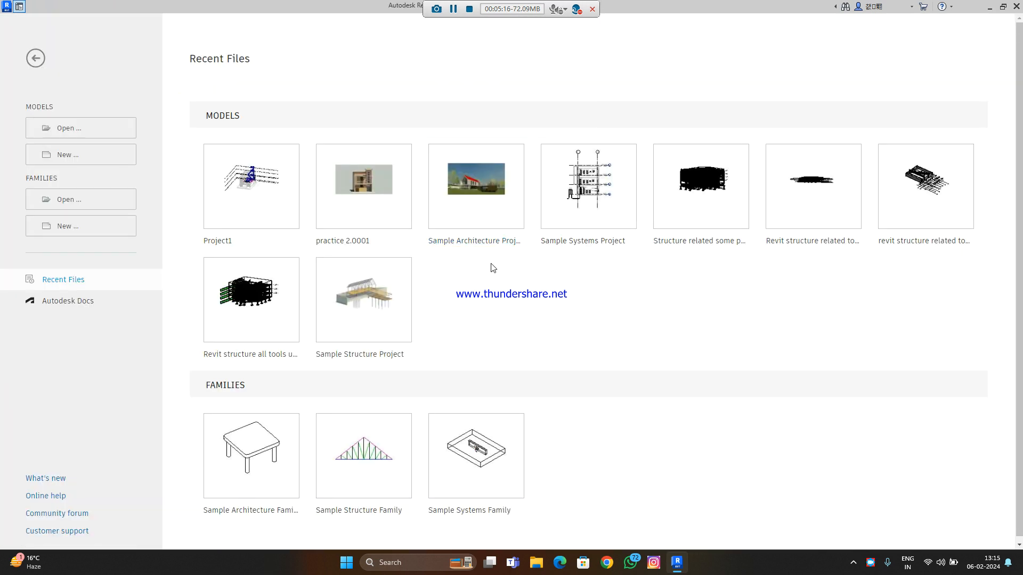
click(91, 159)
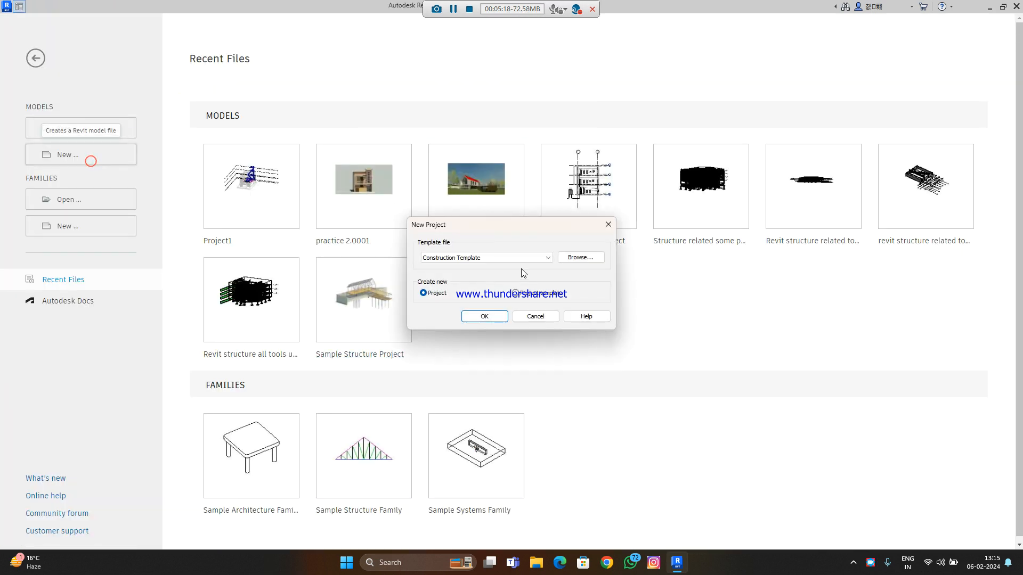
click(498, 258)
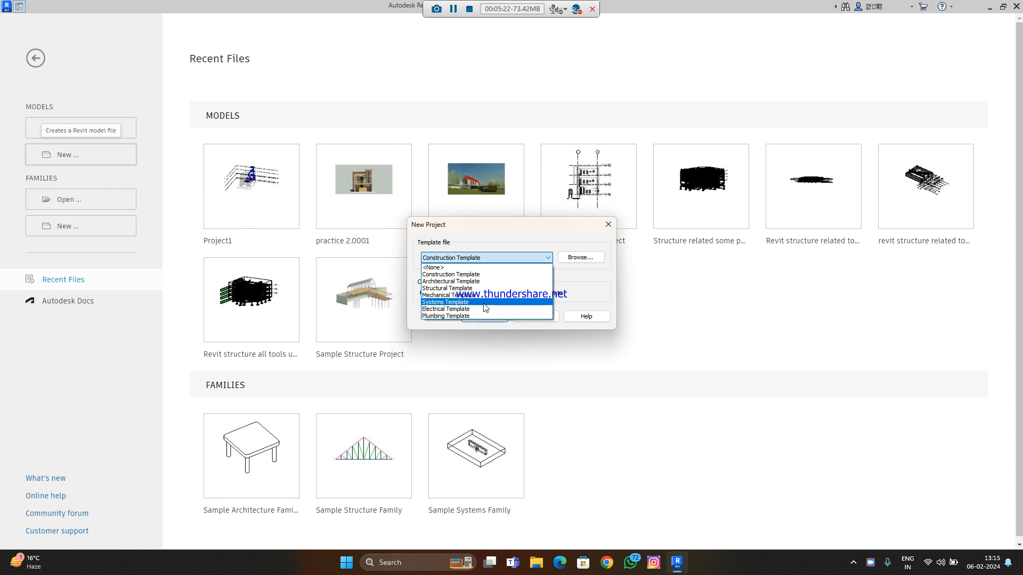
click(579, 259)
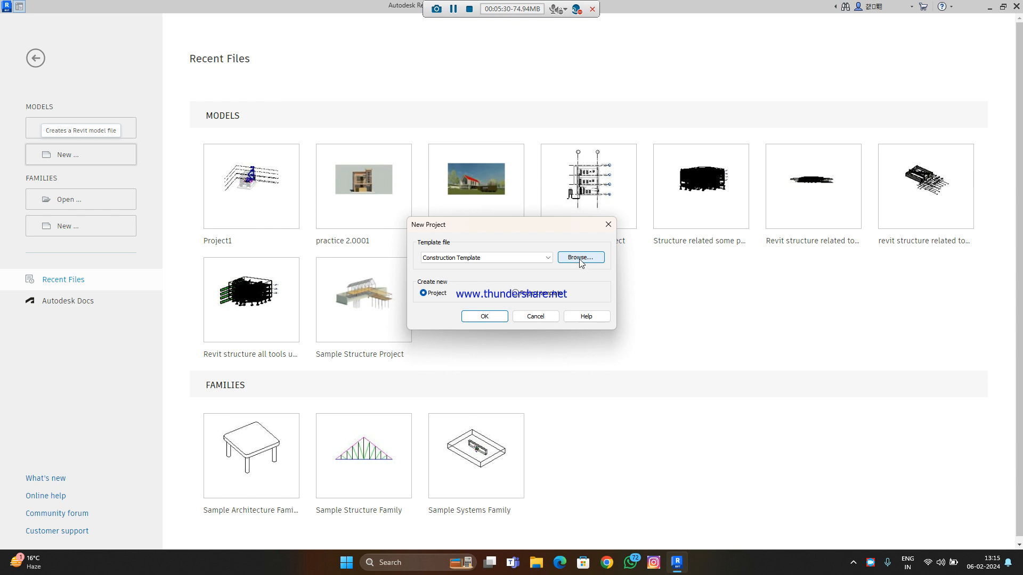
click(579, 259)
scroll(533, 288, down, 4)
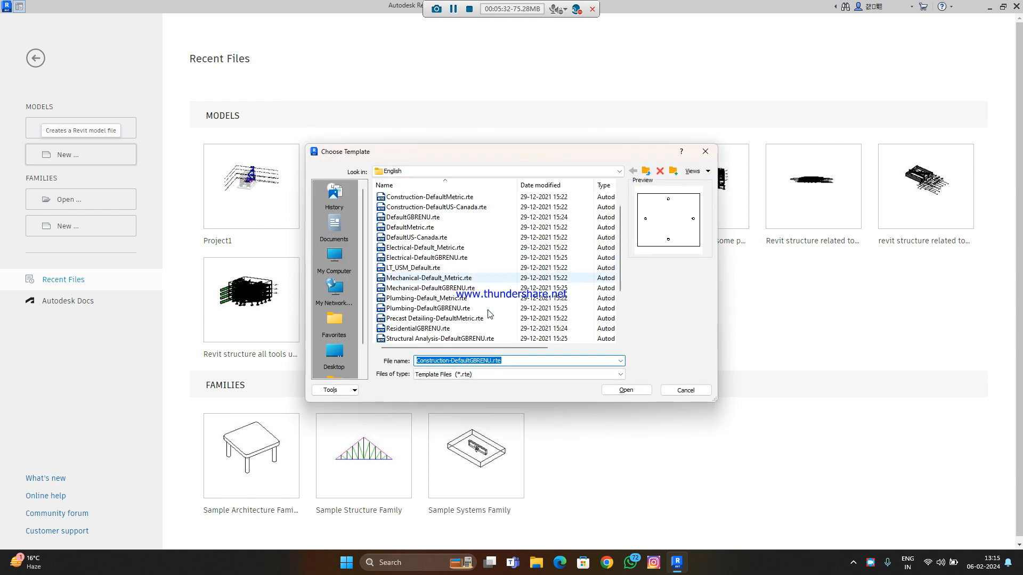
click(449, 309)
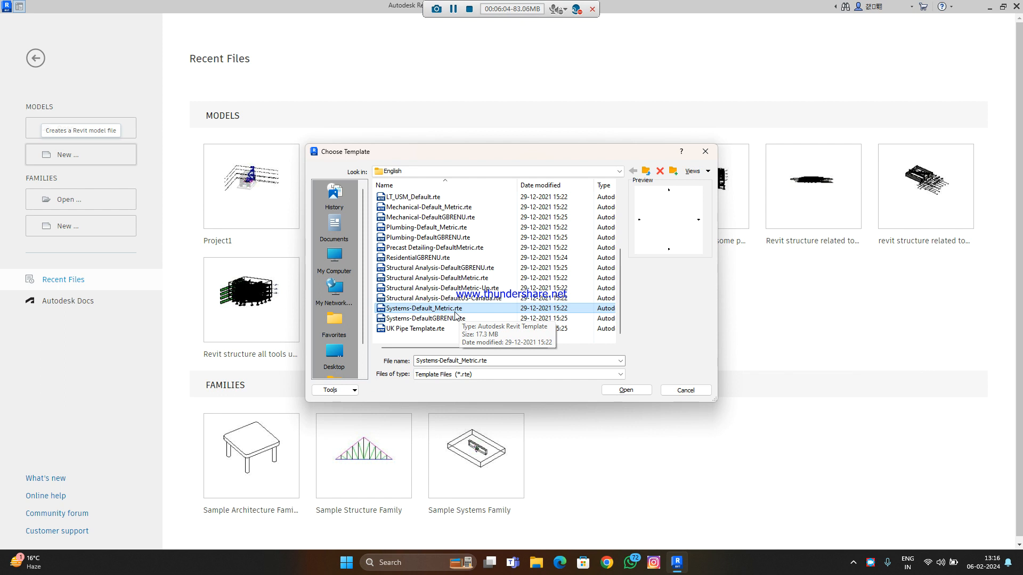
click(620, 394)
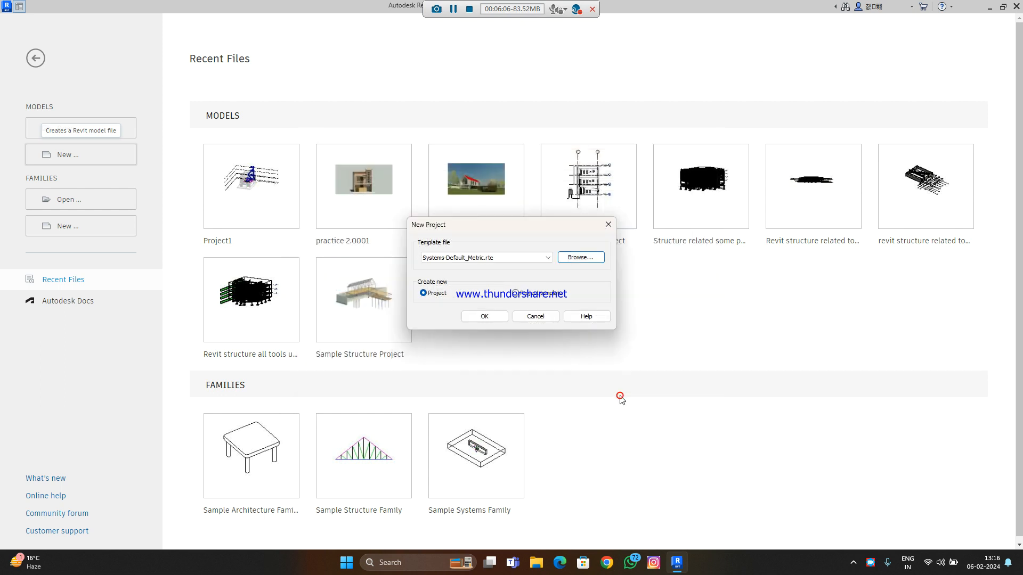
Create Project2 from the systems template and scroll the Project Browser through Electrical and Mechanical views
click(498, 320)
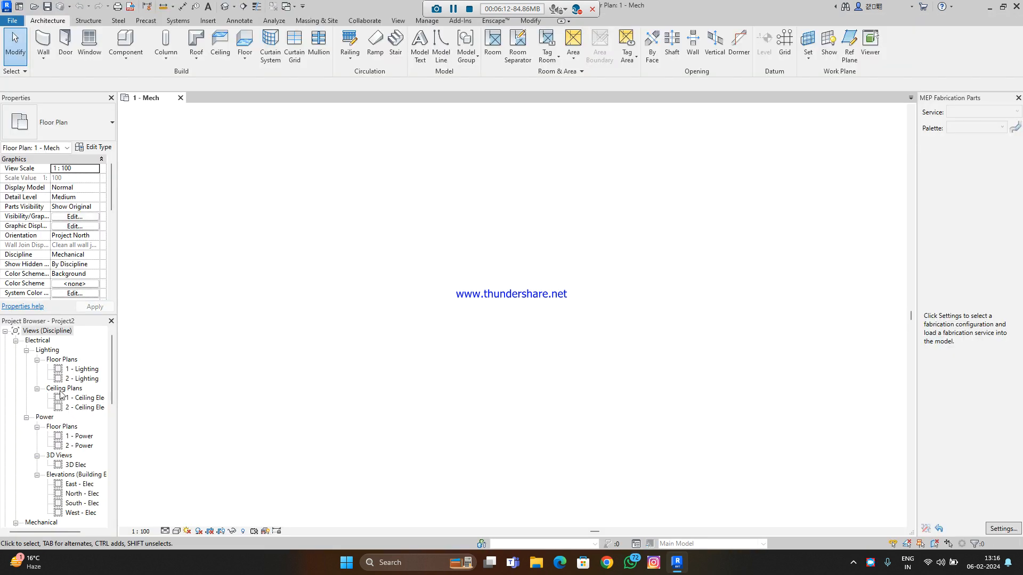
scroll(63, 397, down, 1)
scroll(63, 410, down, 1)
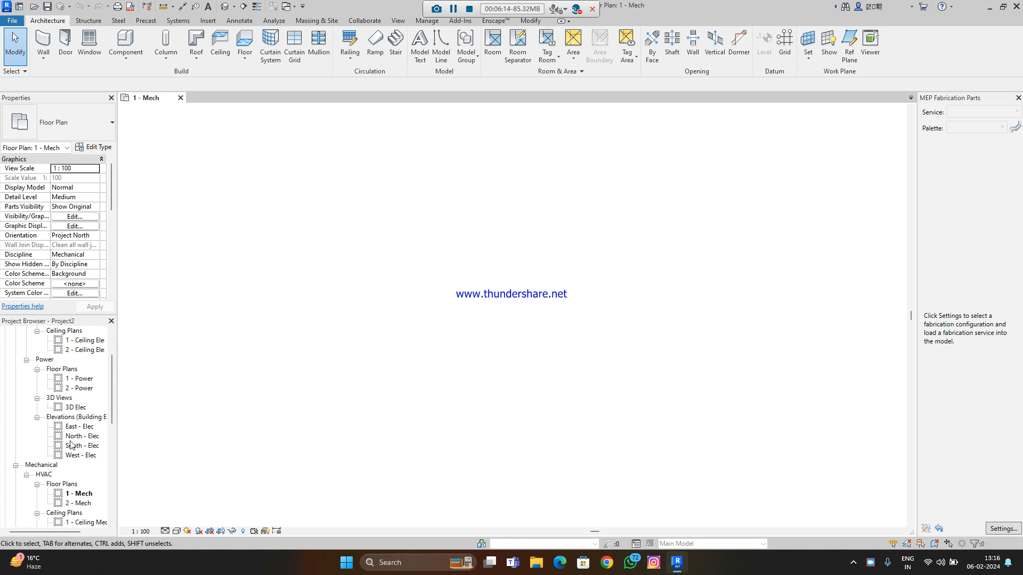
scroll(74, 450, down, 1)
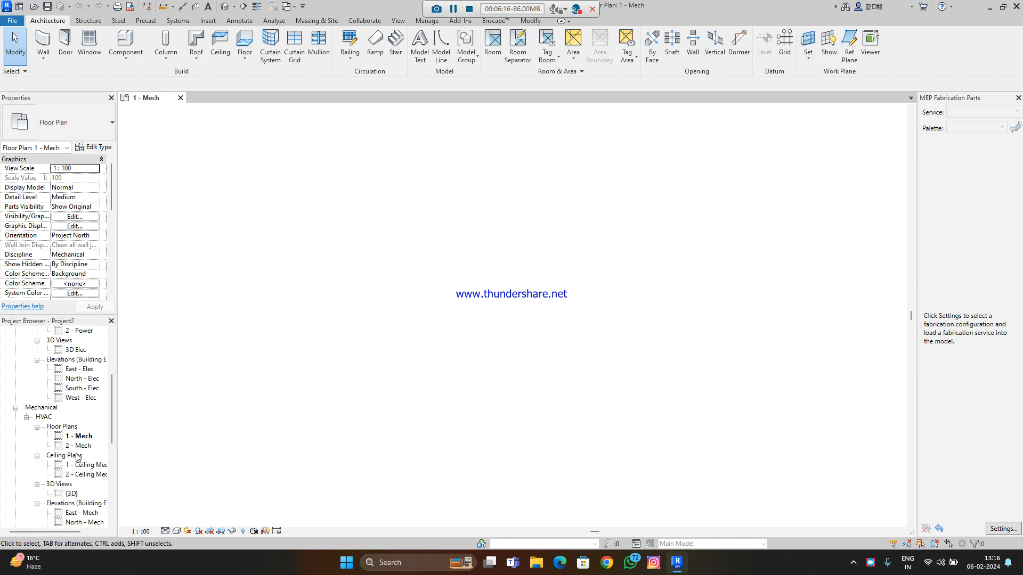
scroll(68, 462, down, 2)
scroll(67, 461, down, 1)
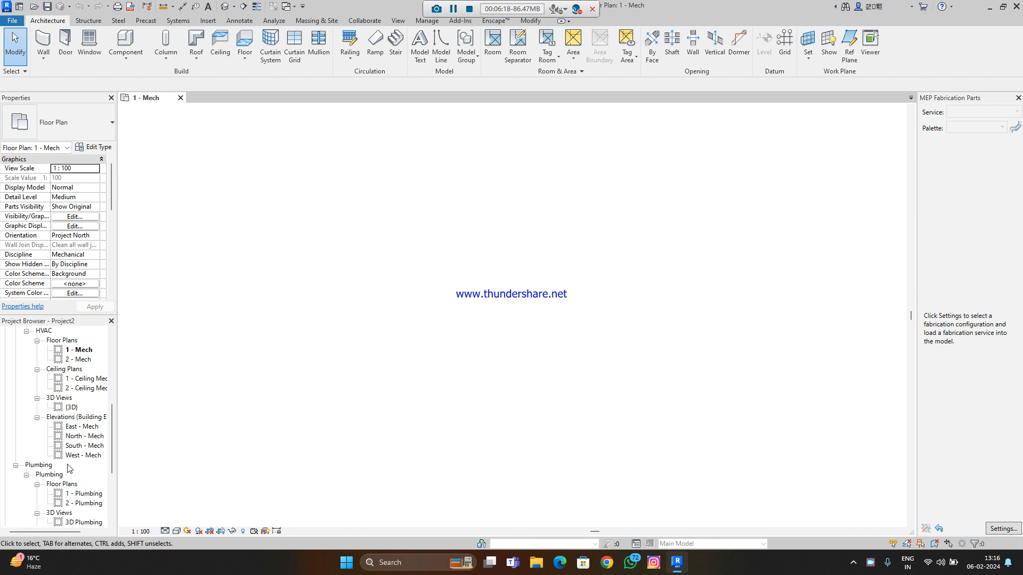
scroll(68, 467, up, 3)
scroll(68, 468, up, 2)
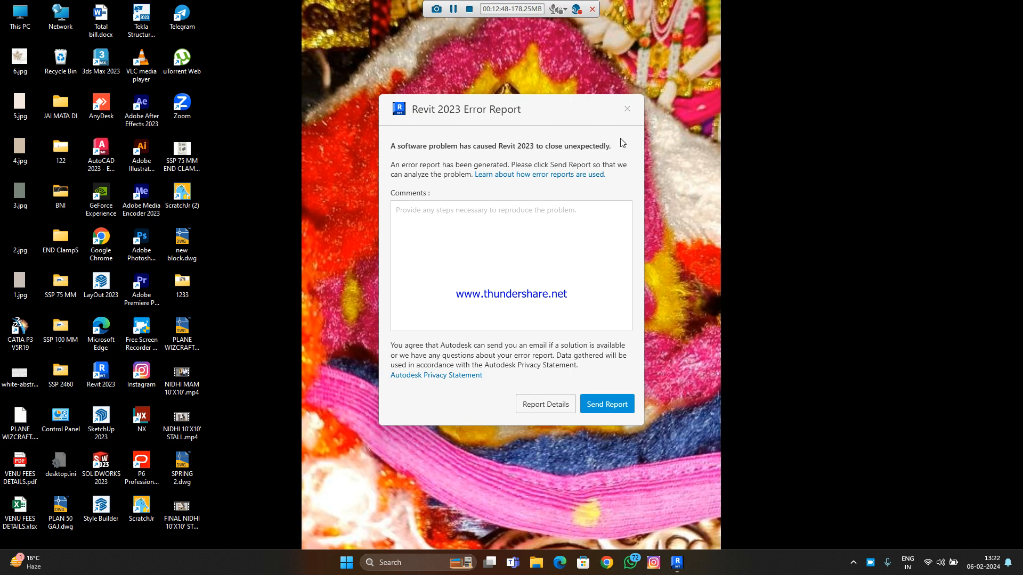
View the crash report details, then close the Revit 2023 Error Report without sending it
click(546, 408)
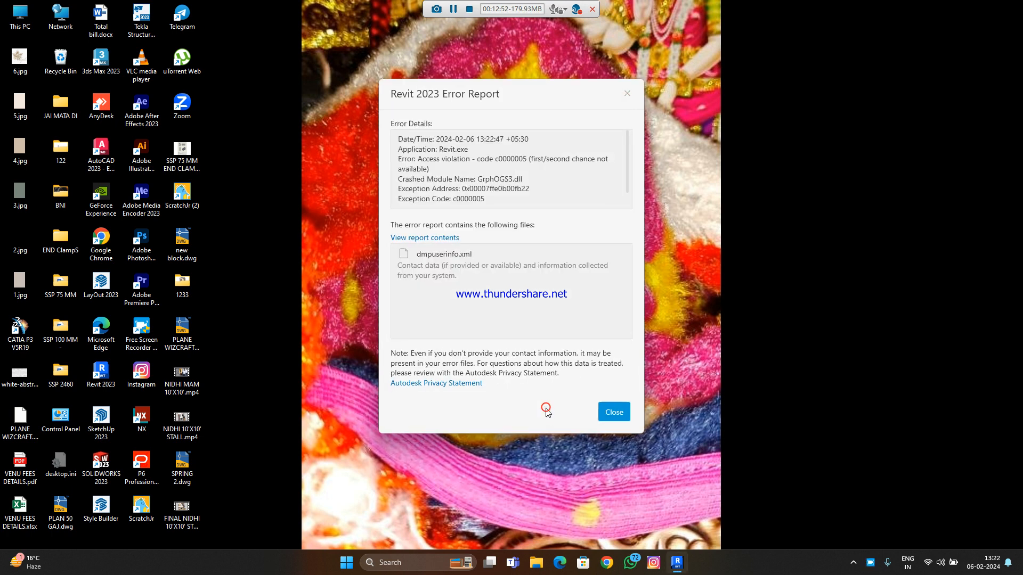
click(628, 94)
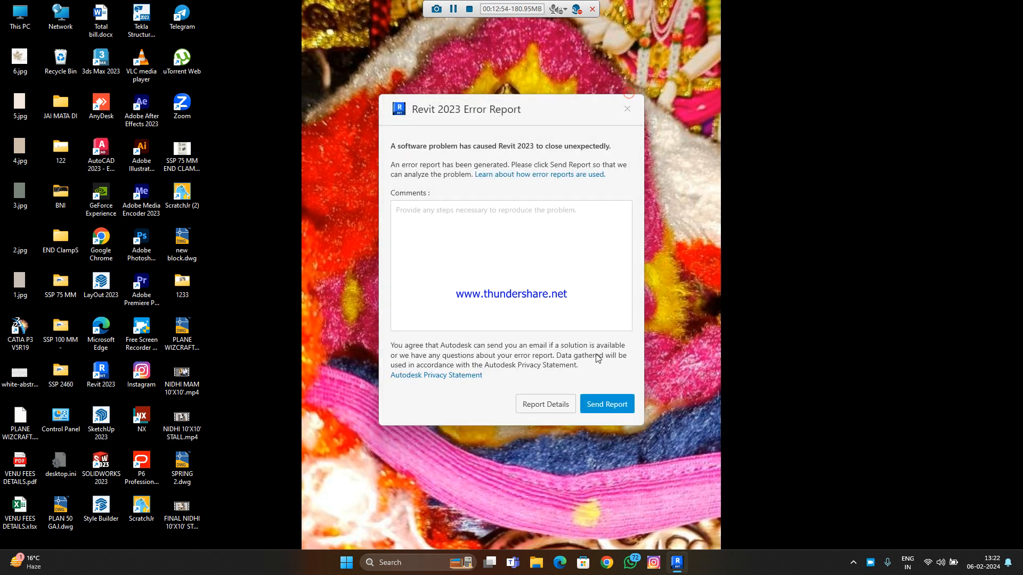
click(628, 108)
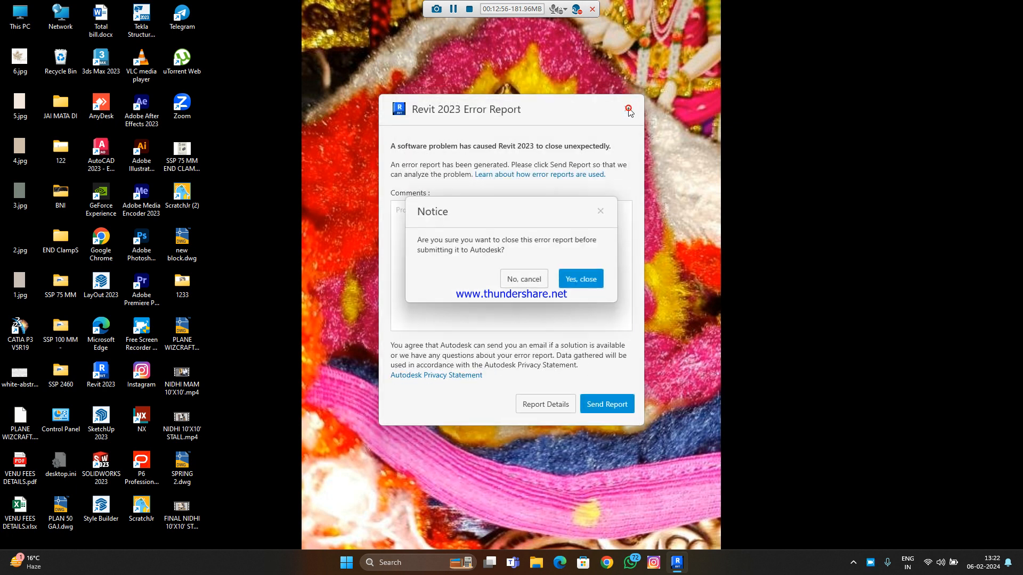
click(570, 280)
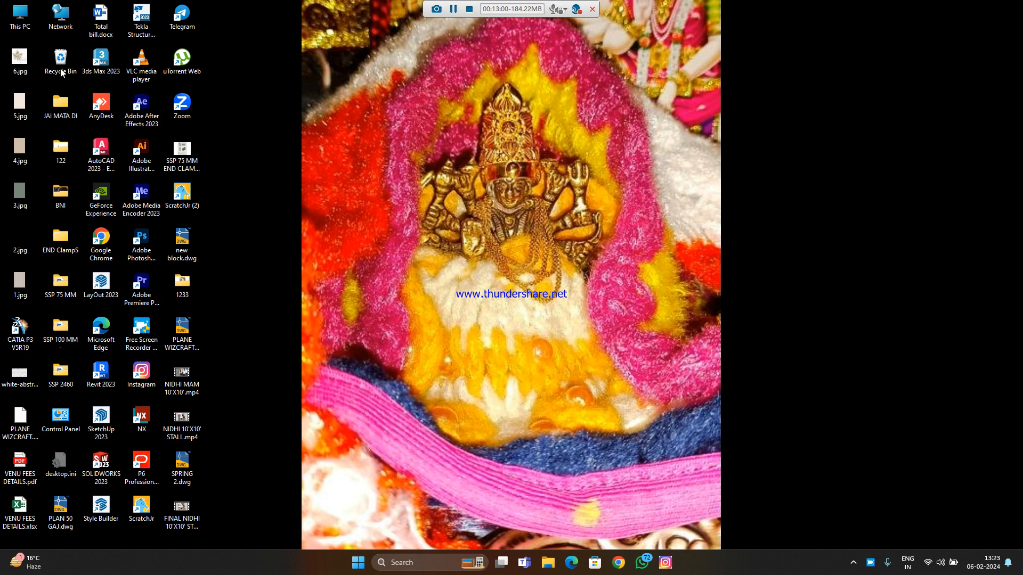
Relaunch Revit 2023 from the desktop icon and switch Wi-Fi off in Quick Settings
double_click(98, 382)
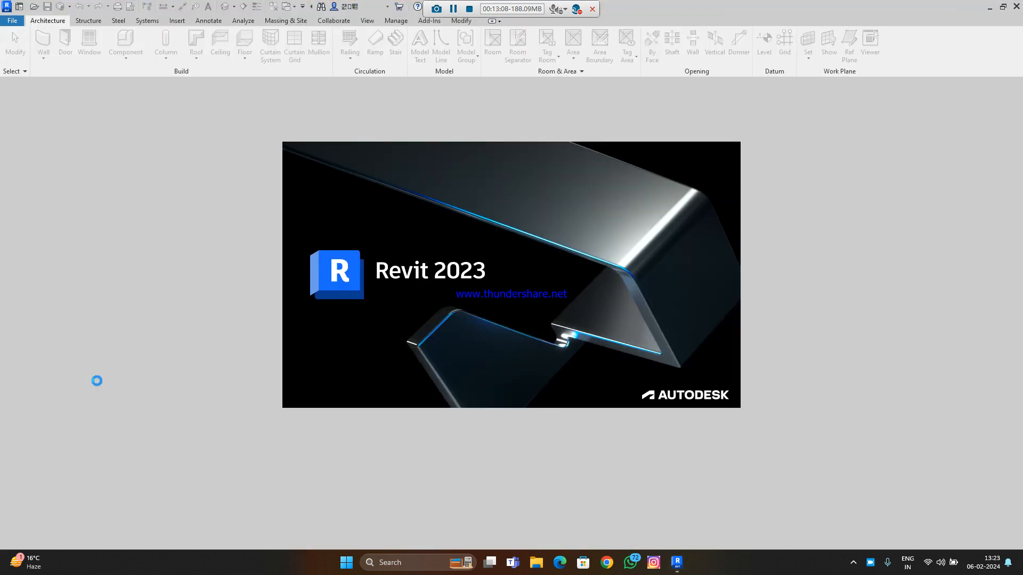
click(928, 562)
click(858, 263)
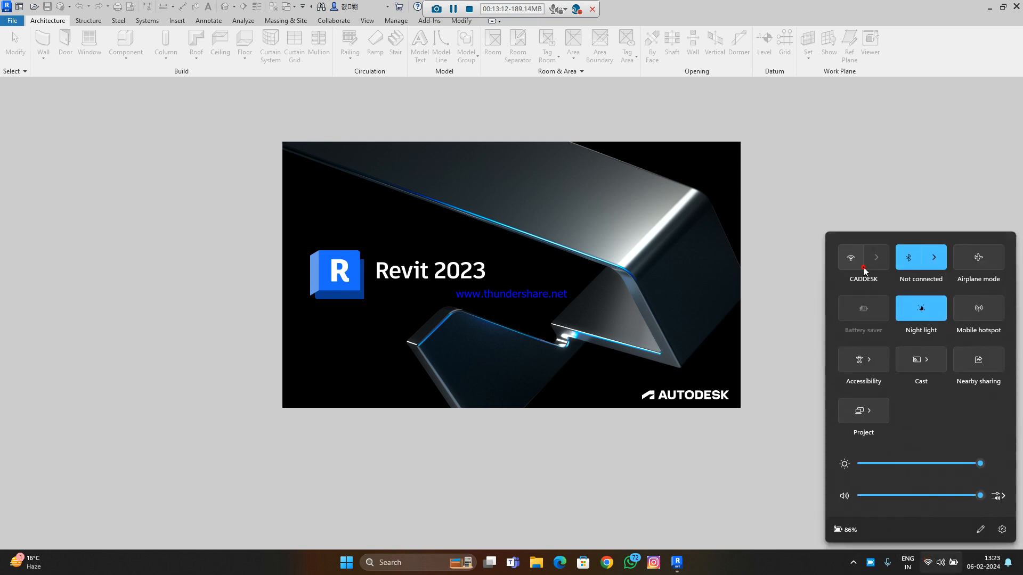
click(770, 566)
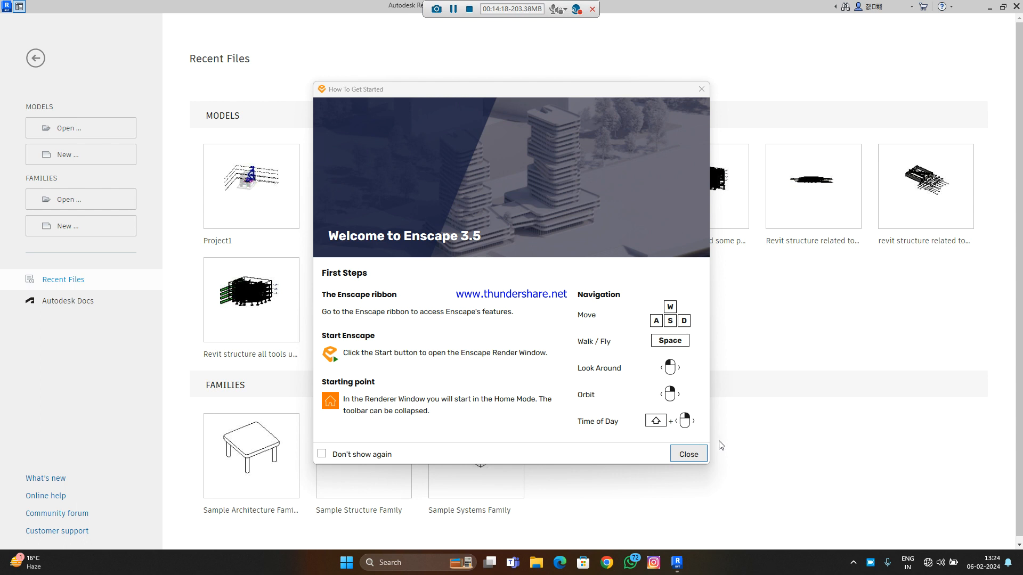
Dismiss the Enscape guide and create a regular project from Systems-Default_Metric.rte
click(688, 454)
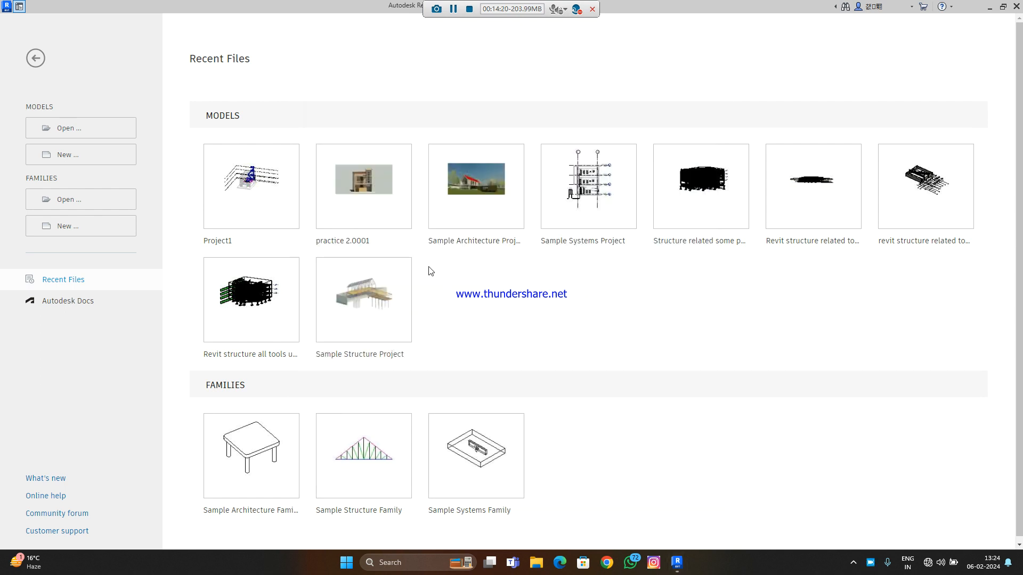
click(101, 160)
click(580, 257)
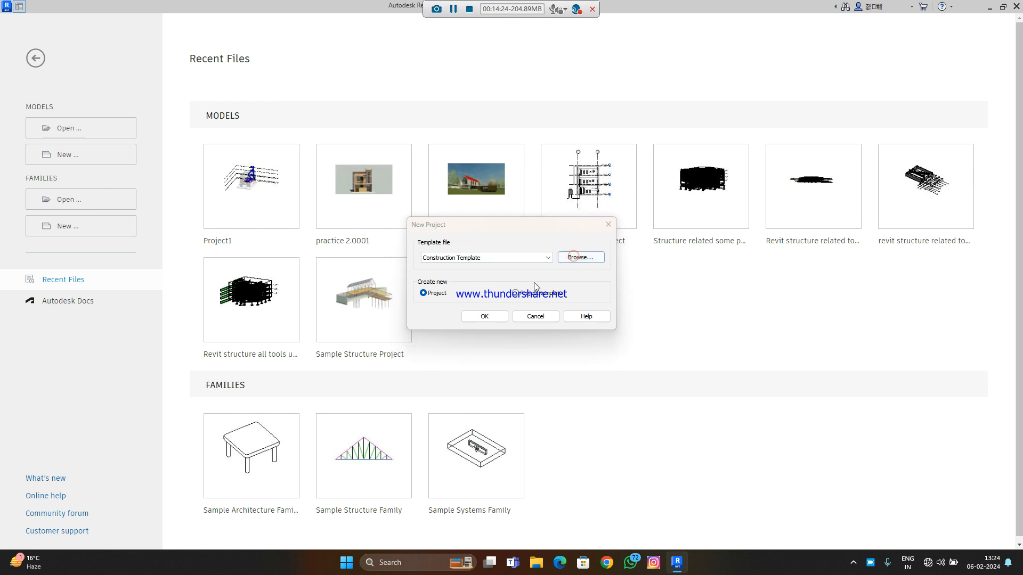
scroll(508, 315, down, 3)
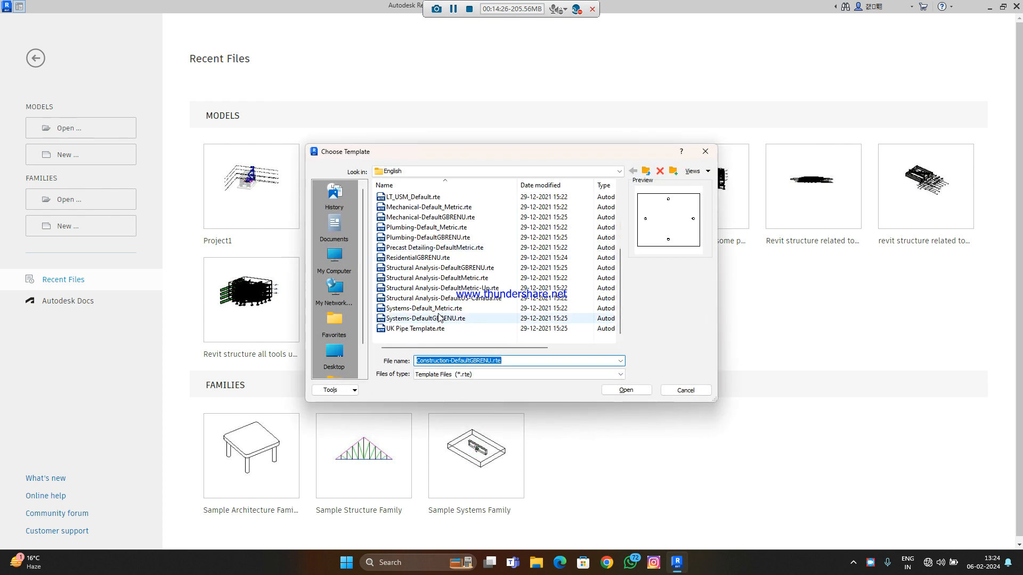
click(441, 309)
click(627, 391)
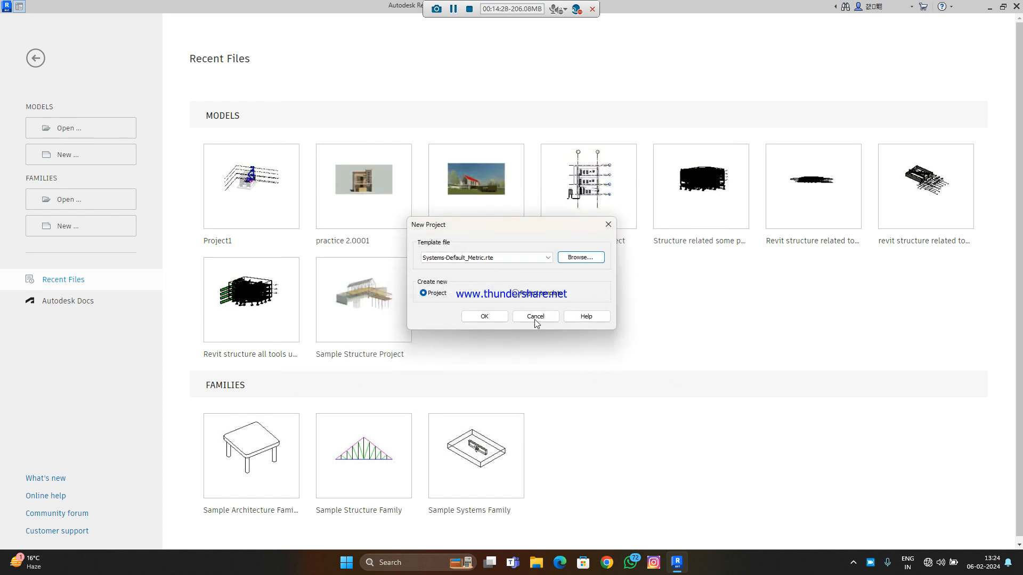
click(532, 297)
click(423, 294)
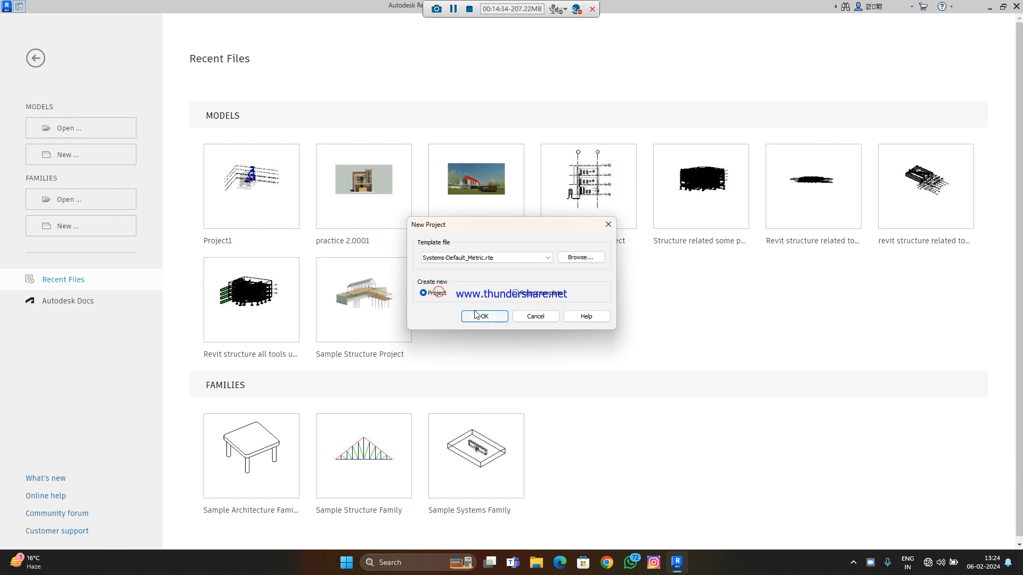
click(476, 314)
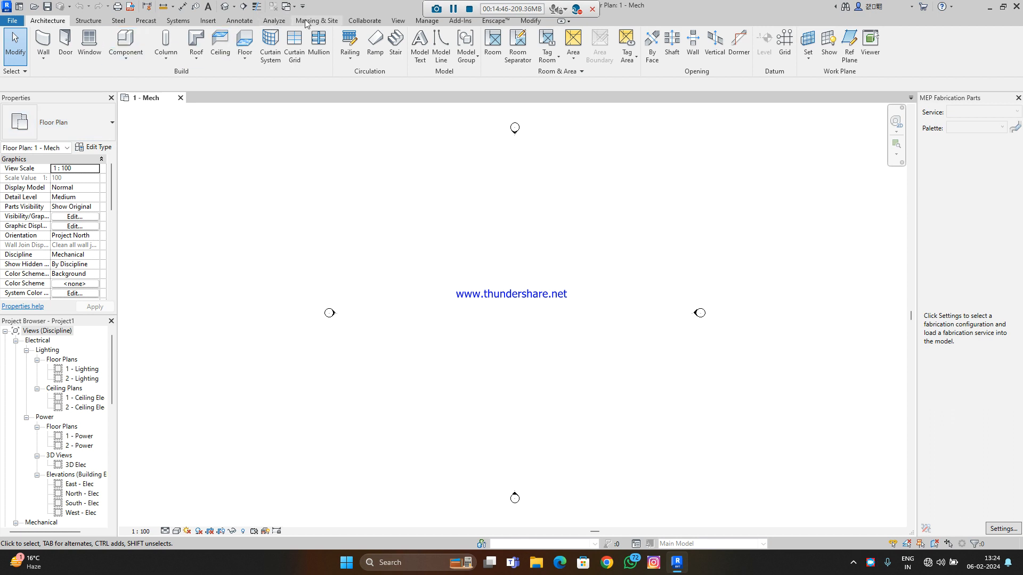
Start Insert > Link Revit and browse through This PC to the Downloads folder
click(207, 20)
click(41, 47)
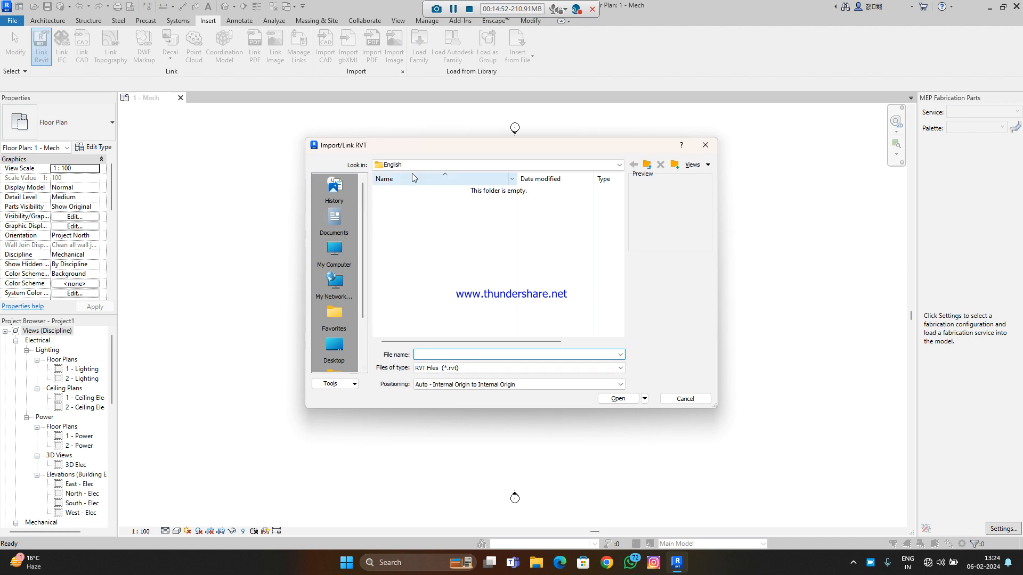
click(435, 165)
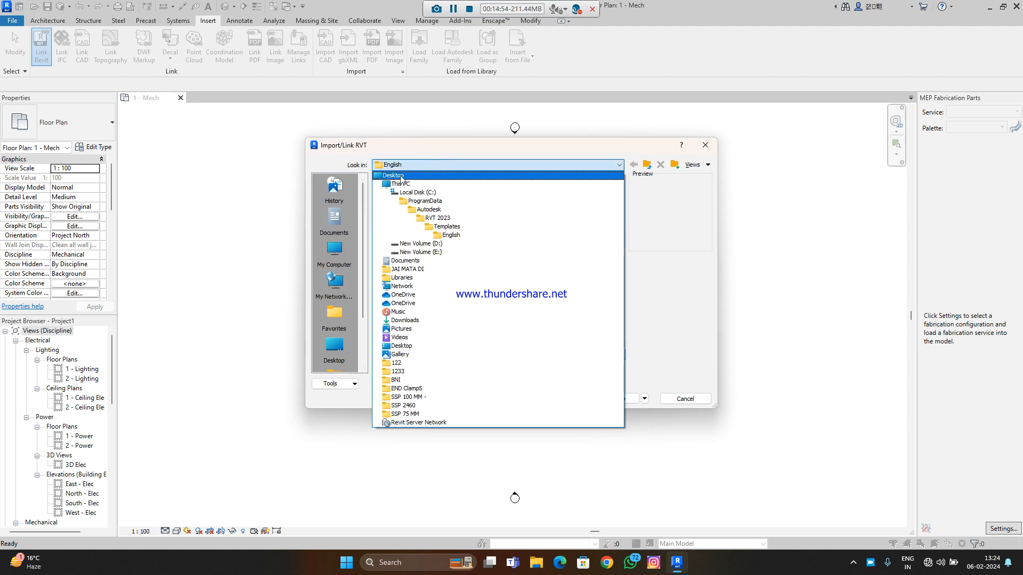
click(403, 183)
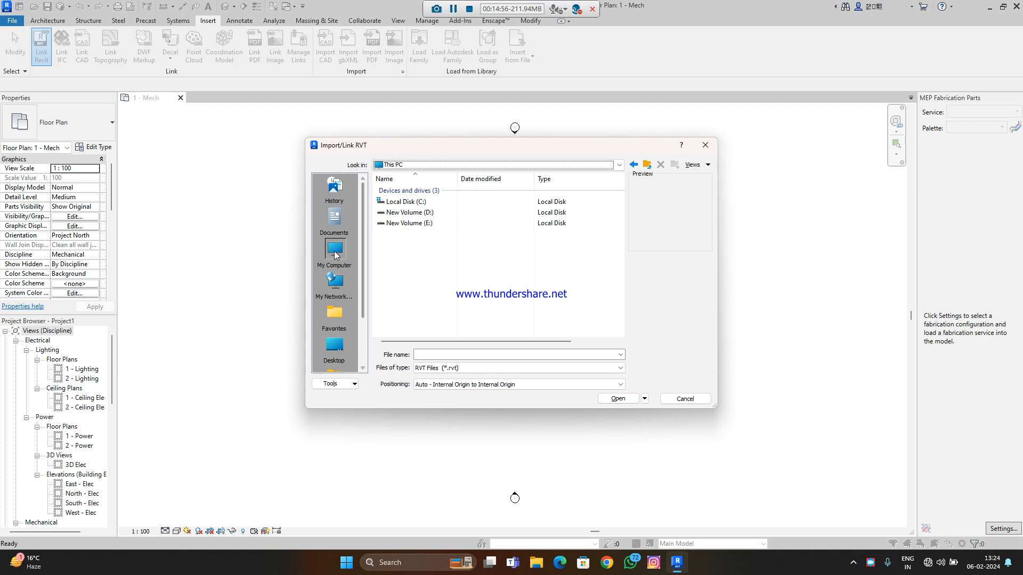
click(427, 164)
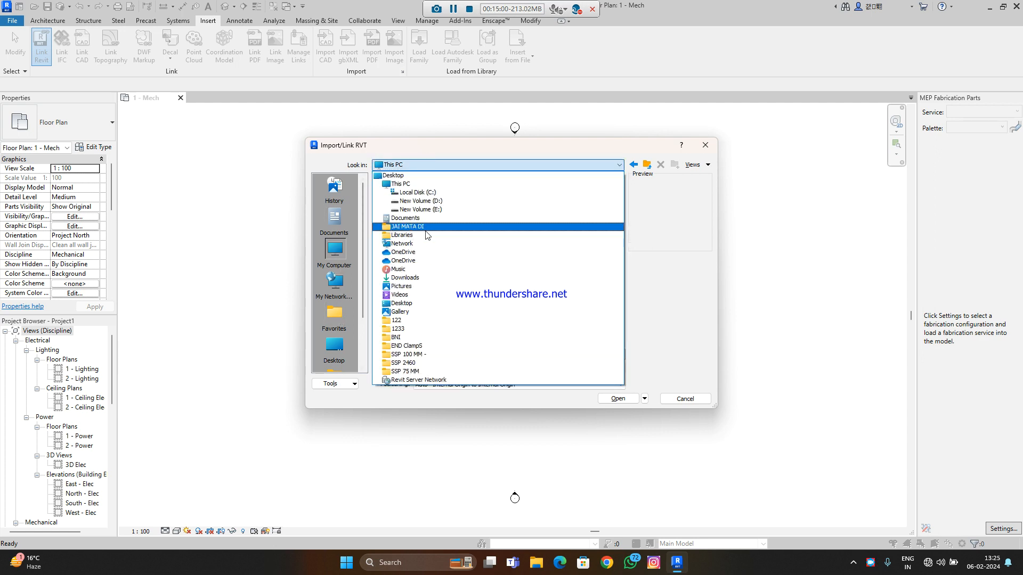
click(419, 277)
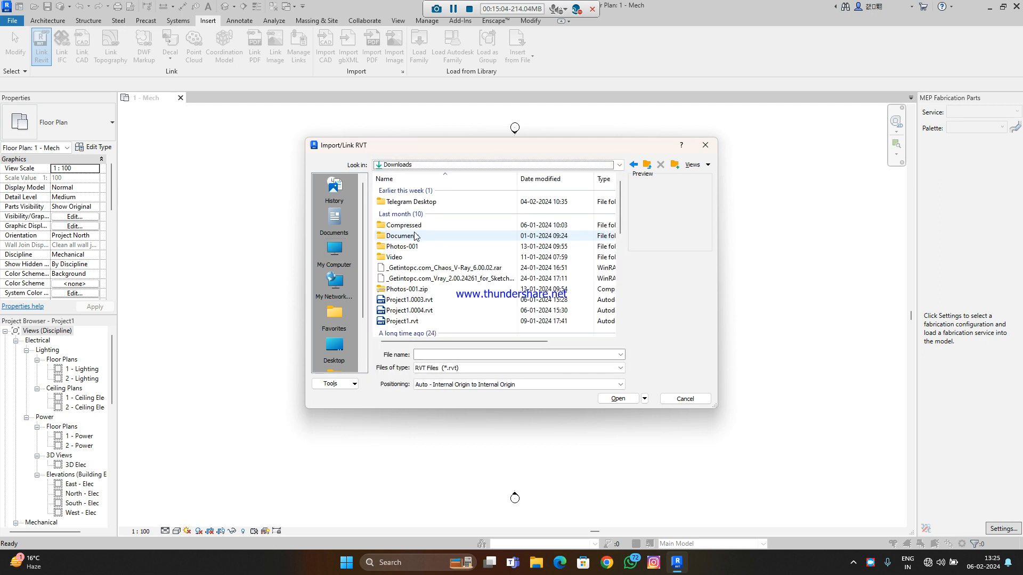
Link practice 2.0001.rvt from Downloads with Auto - Internal Origin to Internal Origin positioning
click(436, 303)
click(432, 311)
click(429, 321)
scroll(433, 304, down, 5)
scroll(435, 288, down, 4)
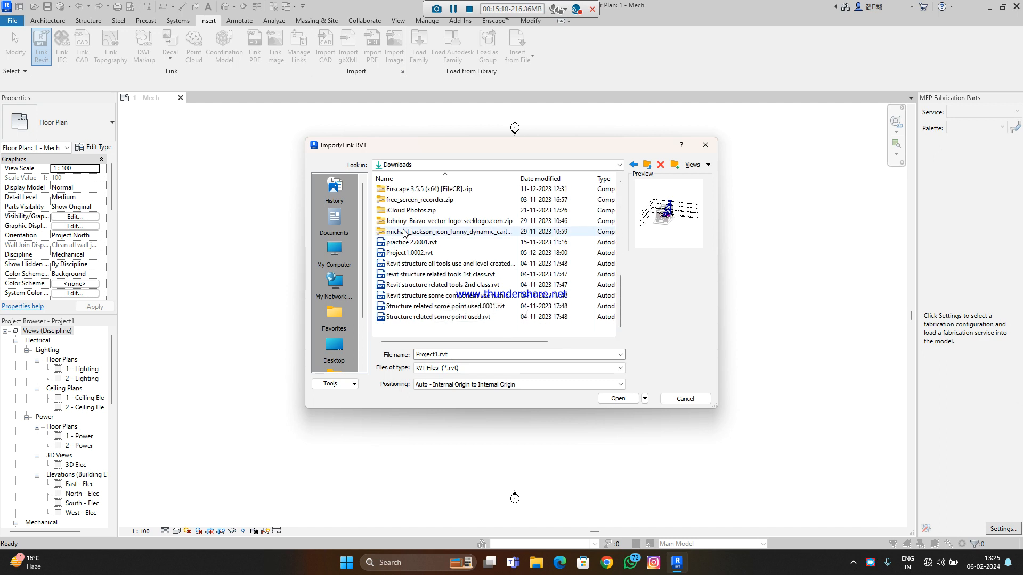
click(404, 241)
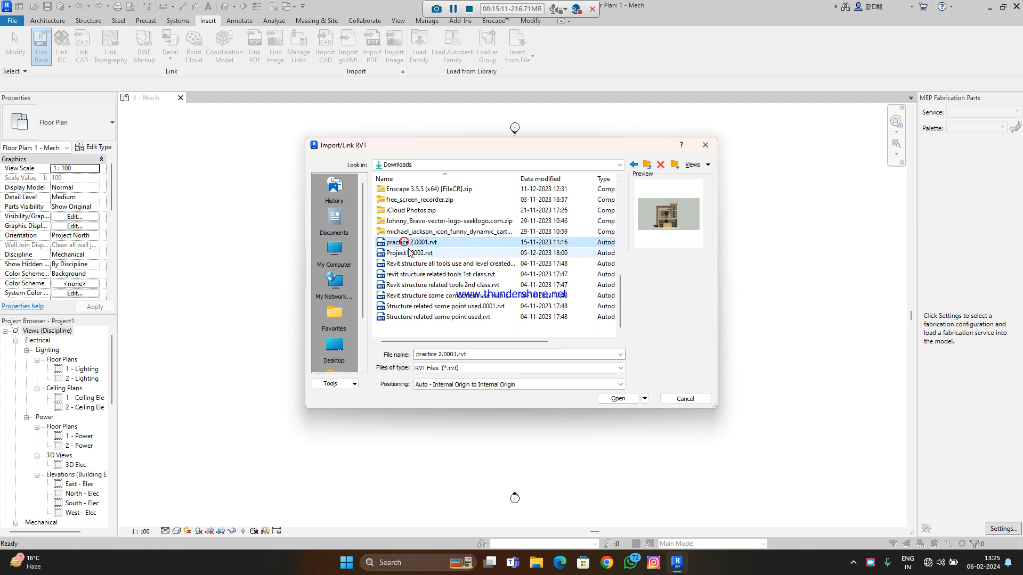
click(618, 398)
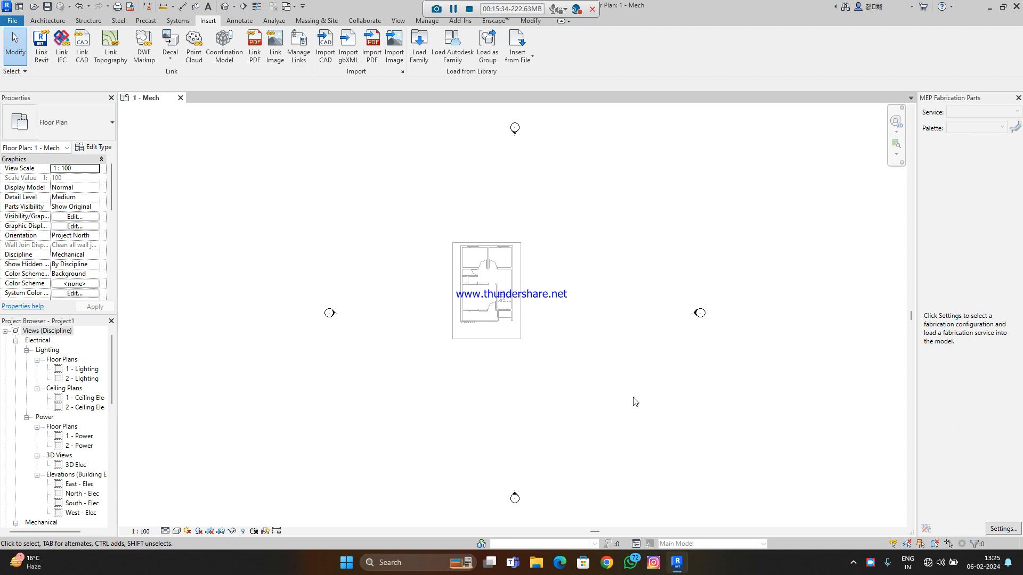
Open the East - Mech elevation under Mechanical > HVAC > Elevations and zoom in on the level heads
scroll(83, 482, down, 4)
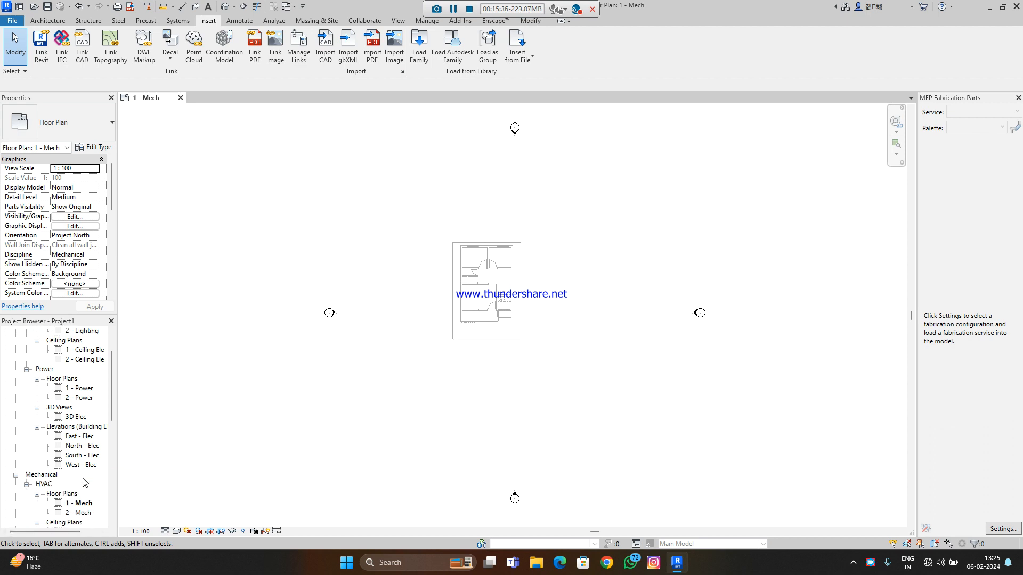
scroll(84, 481, down, 1)
scroll(86, 501, down, 1)
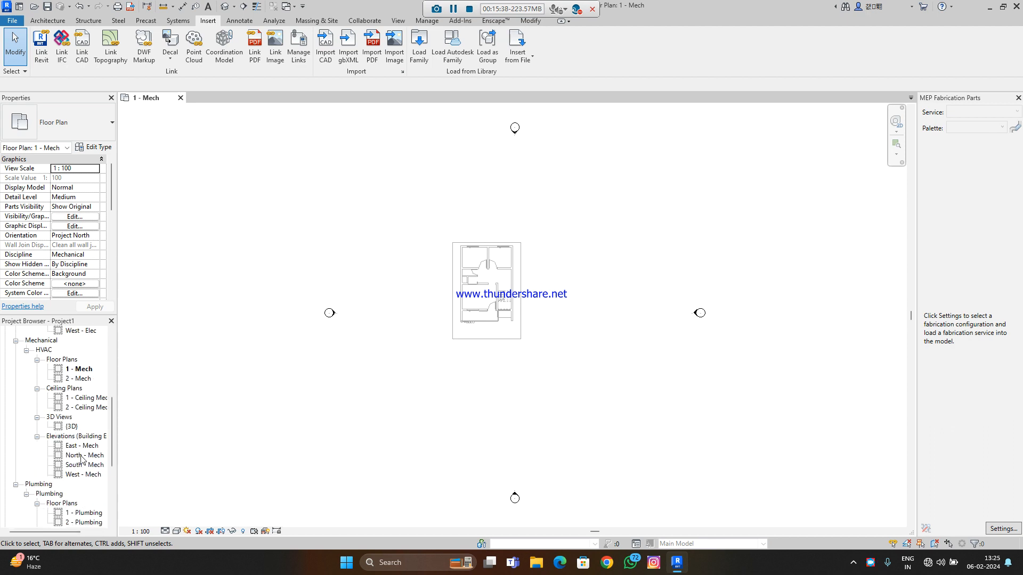
scroll(82, 458, up, 2)
scroll(128, 414, up, 1)
scroll(479, 314, down, 3)
scroll(579, 340, up, 8)
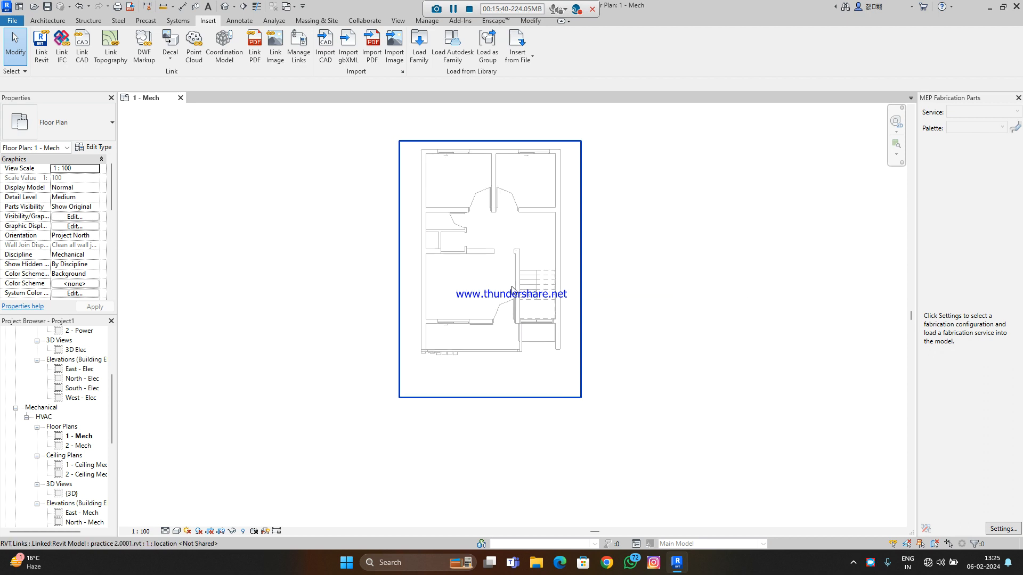
scroll(580, 339, down, 8)
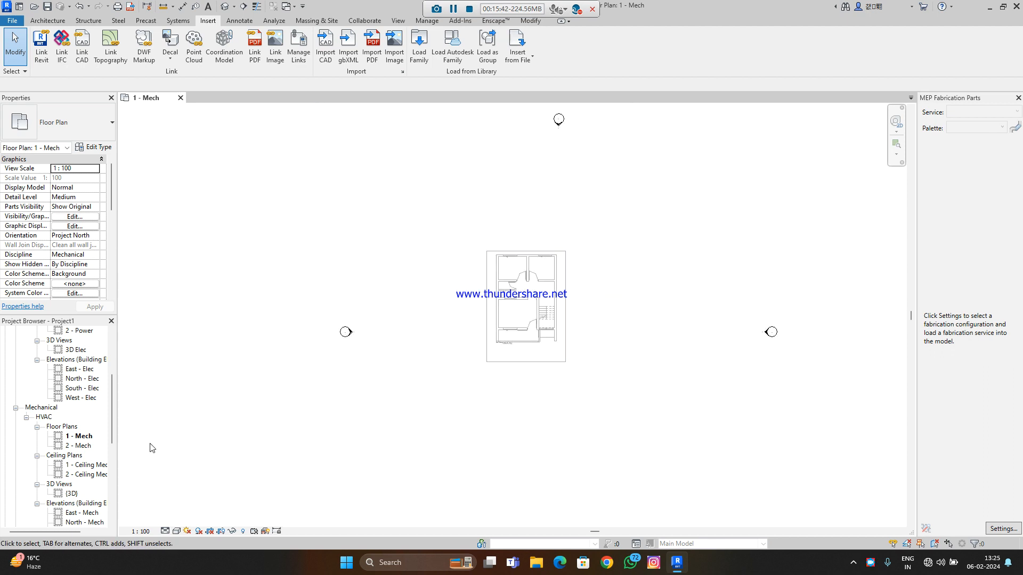
scroll(75, 467, down, 1)
scroll(75, 467, down, 3)
double_click(80, 437)
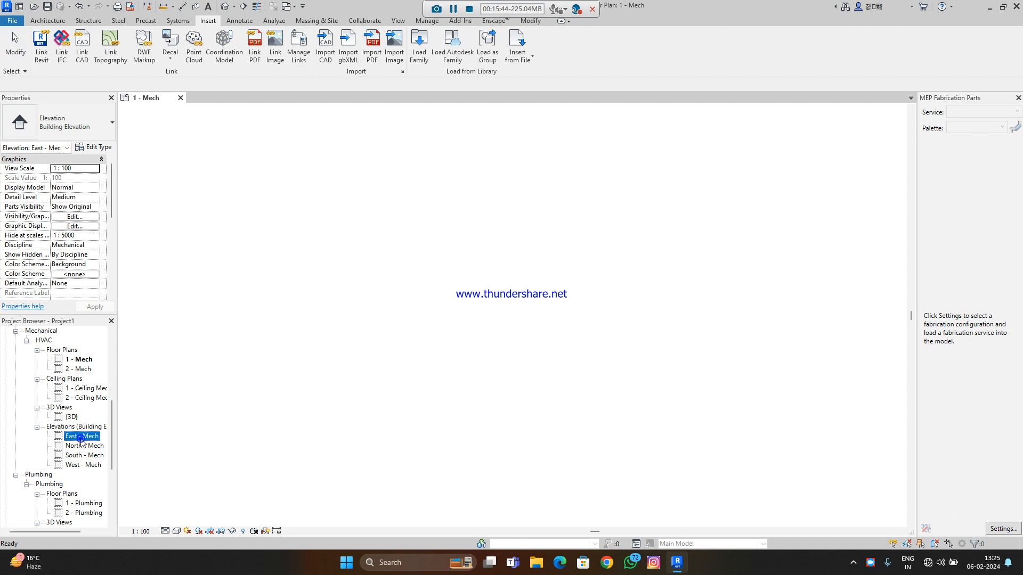
scroll(562, 298, up, 2)
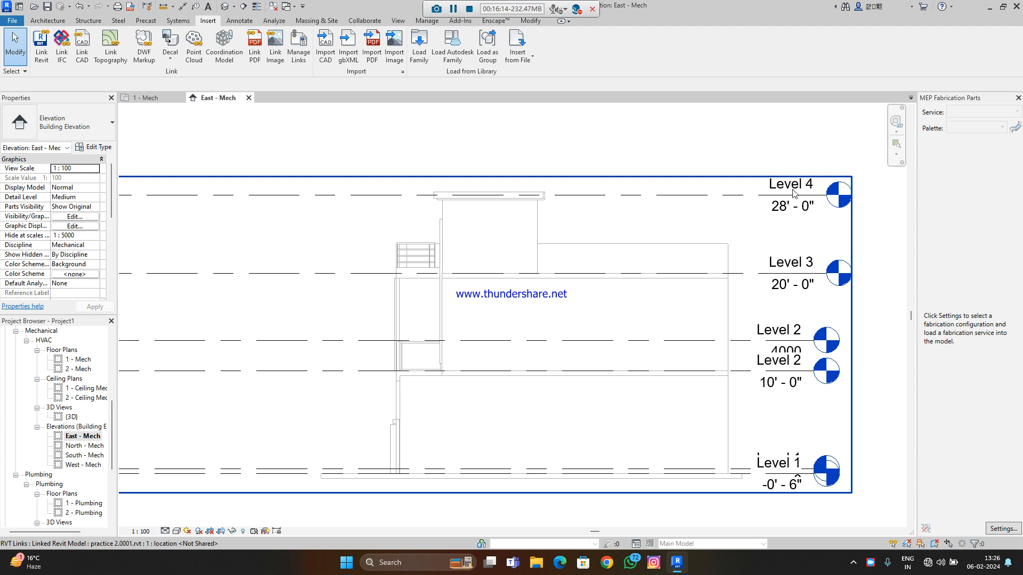
key(l)
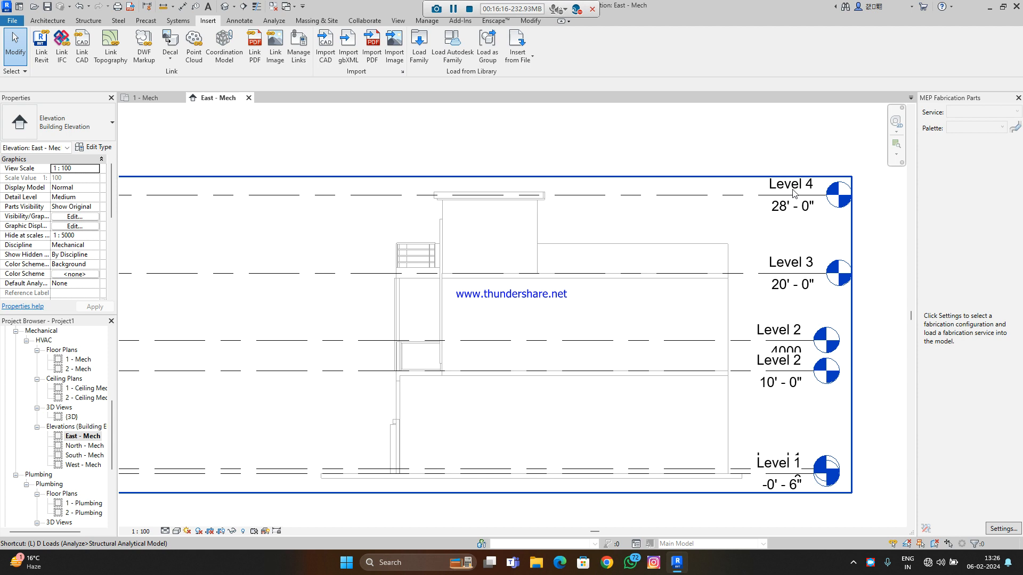
key(l)
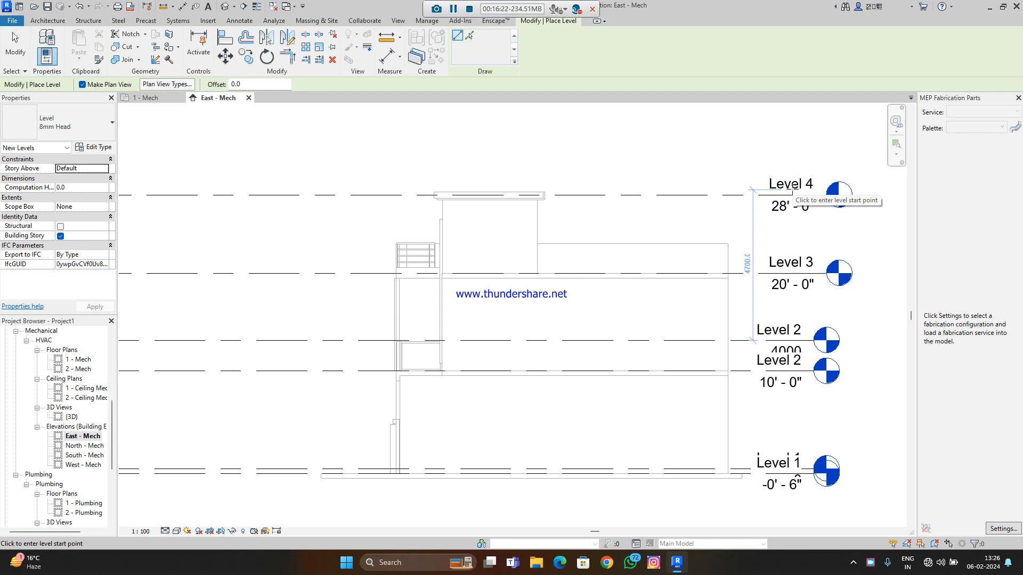
key(Escape)
key(Escape)
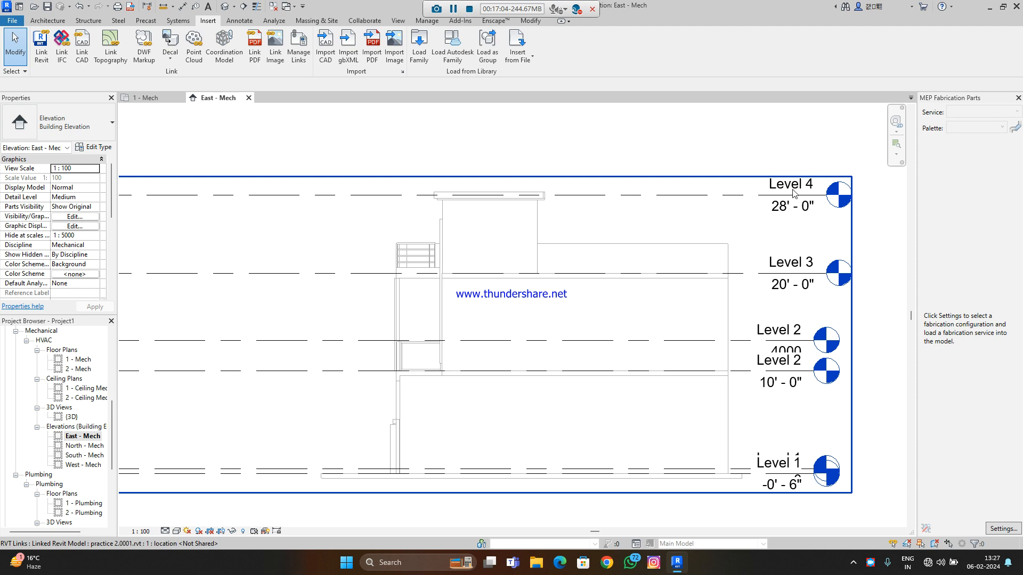
Select and deselect Level 2, then select and deselect the linked architectural model
click(811, 339)
click(849, 161)
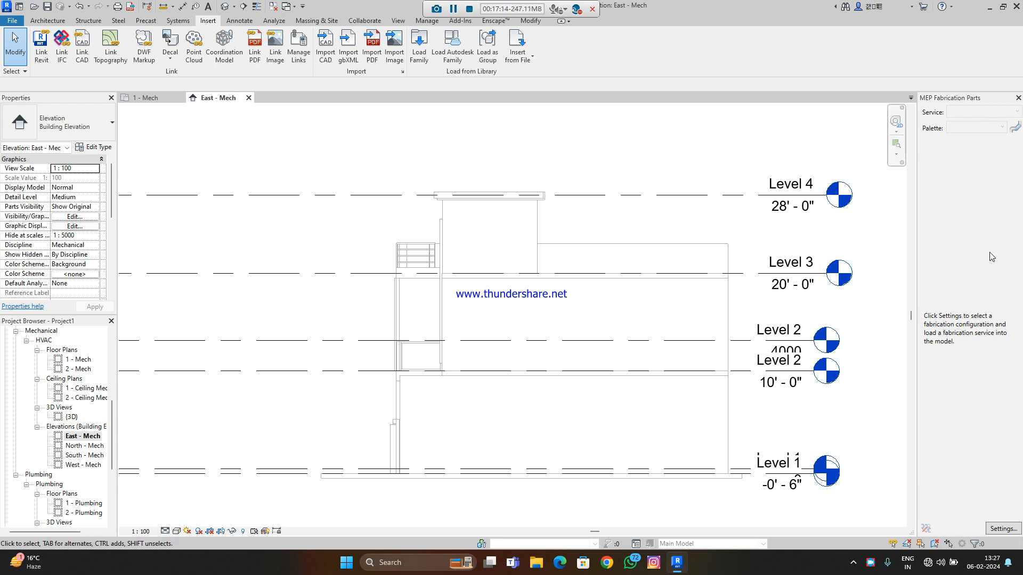
click(791, 278)
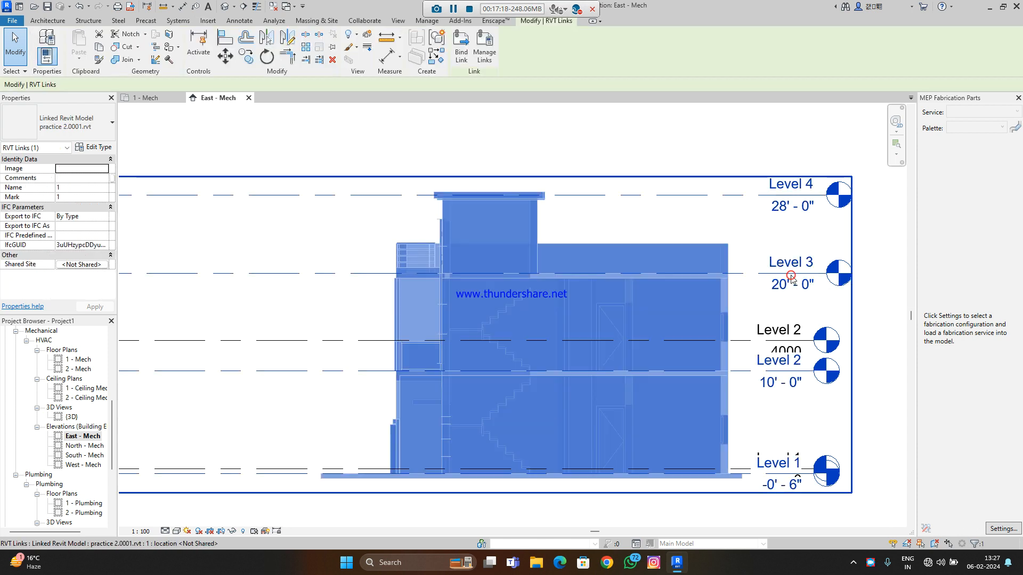
key(Escape)
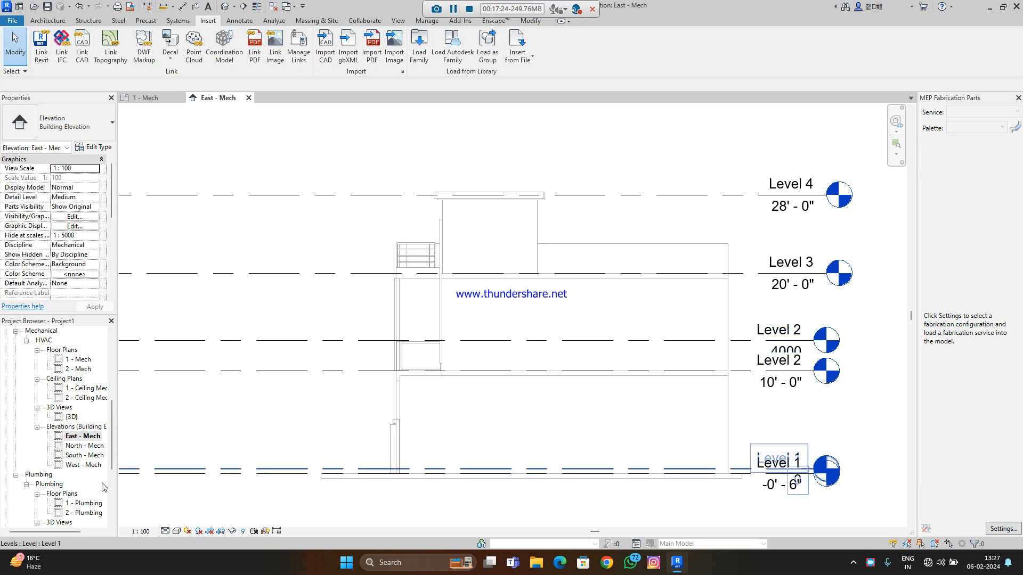
Return to the 1 - Mech floor plan and zoom in on the linked layout
scroll(72, 469, up, 2)
scroll(72, 469, up, 5)
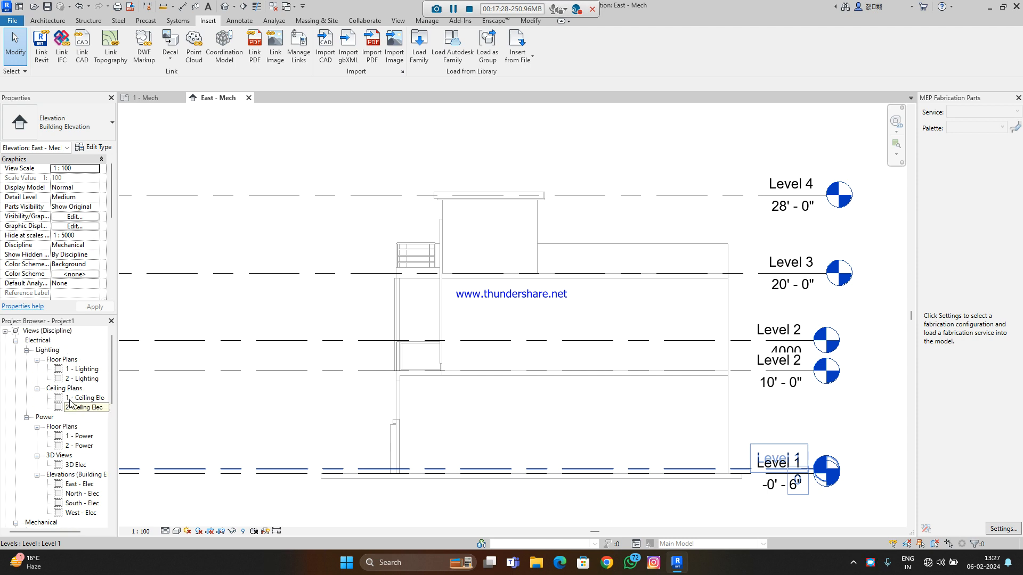
click(17, 345)
click(15, 343)
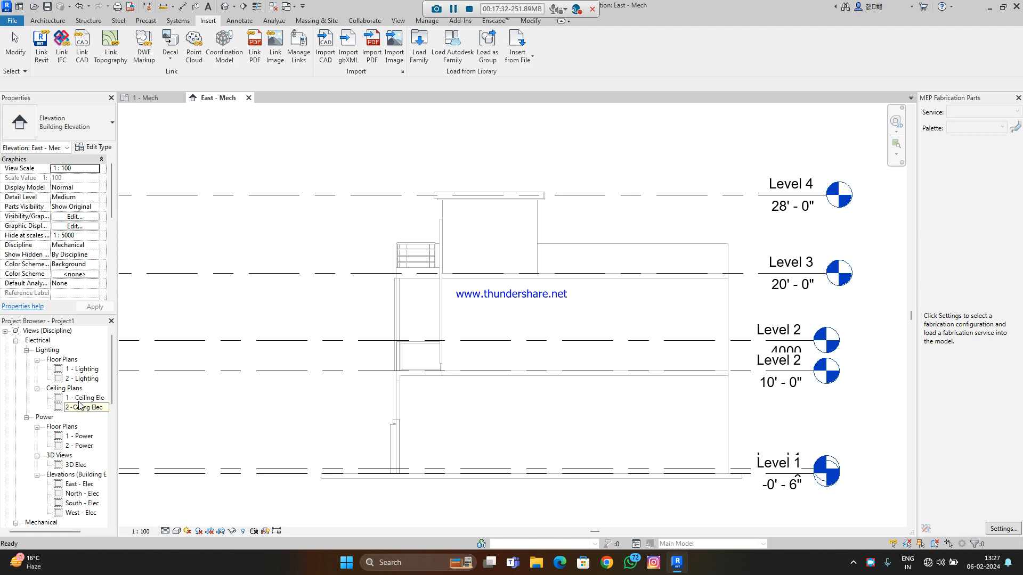
scroll(112, 381, down, 4)
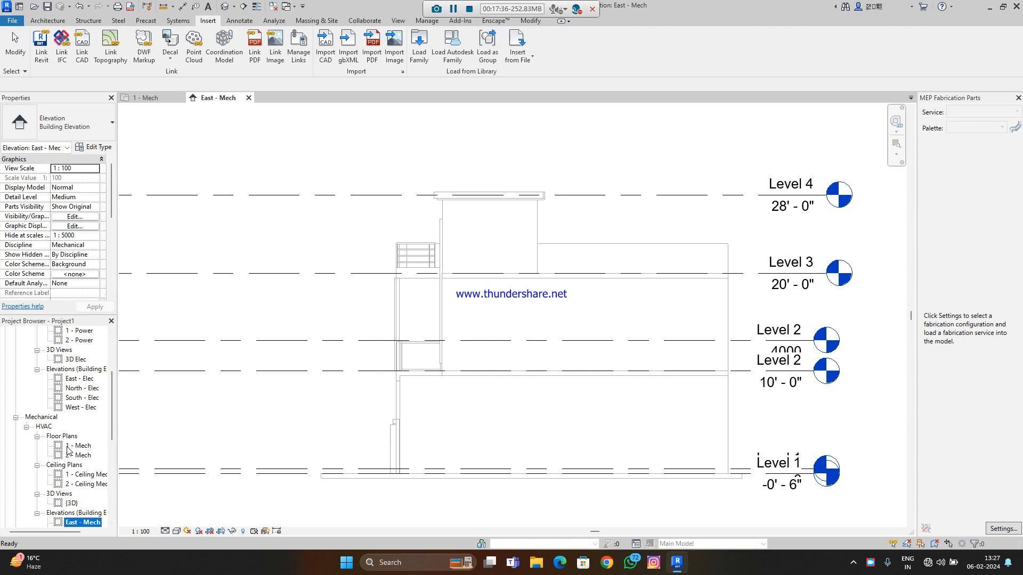
double_click(68, 447)
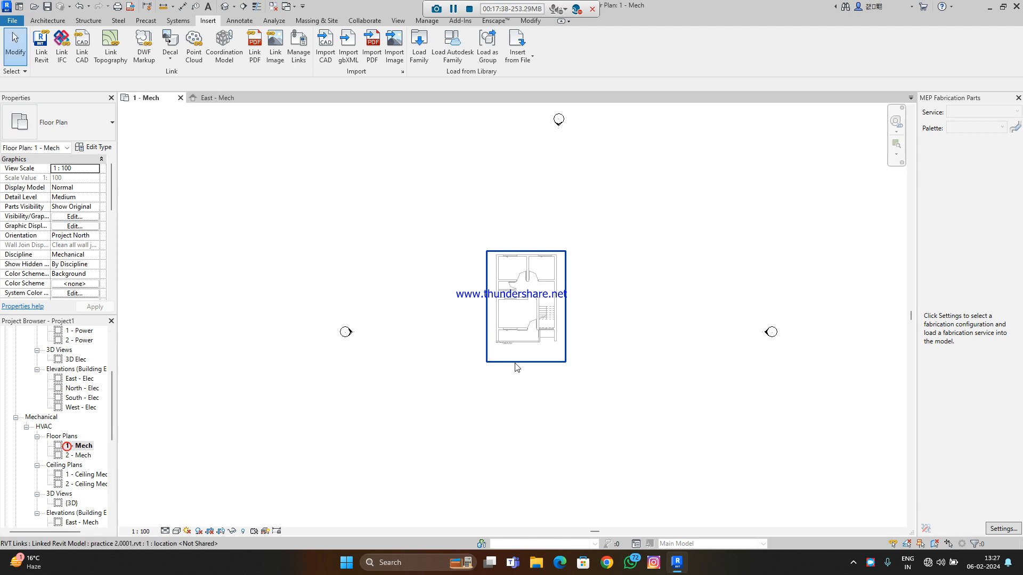
scroll(516, 367, up, 4)
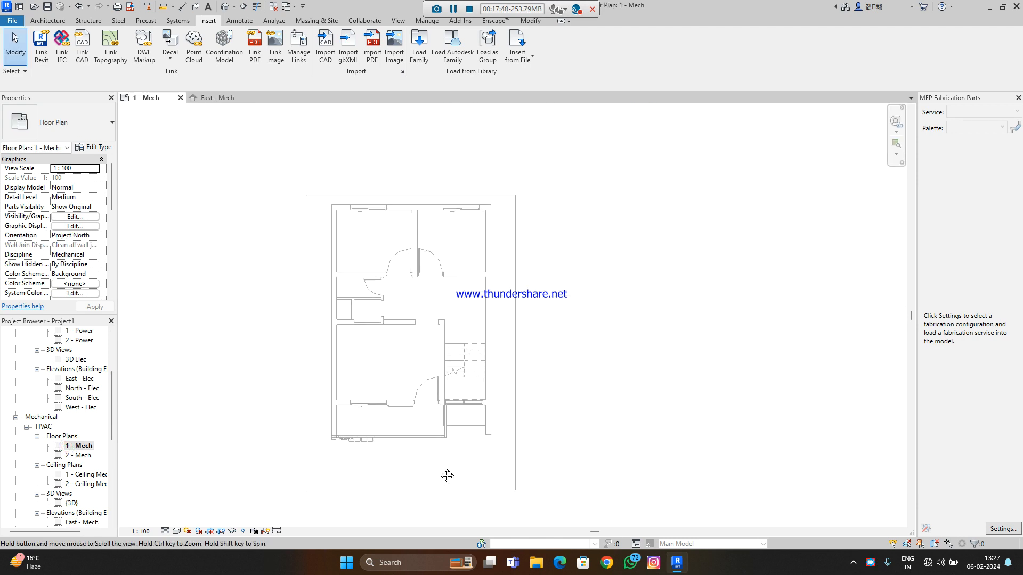
scroll(80, 474, down, 3)
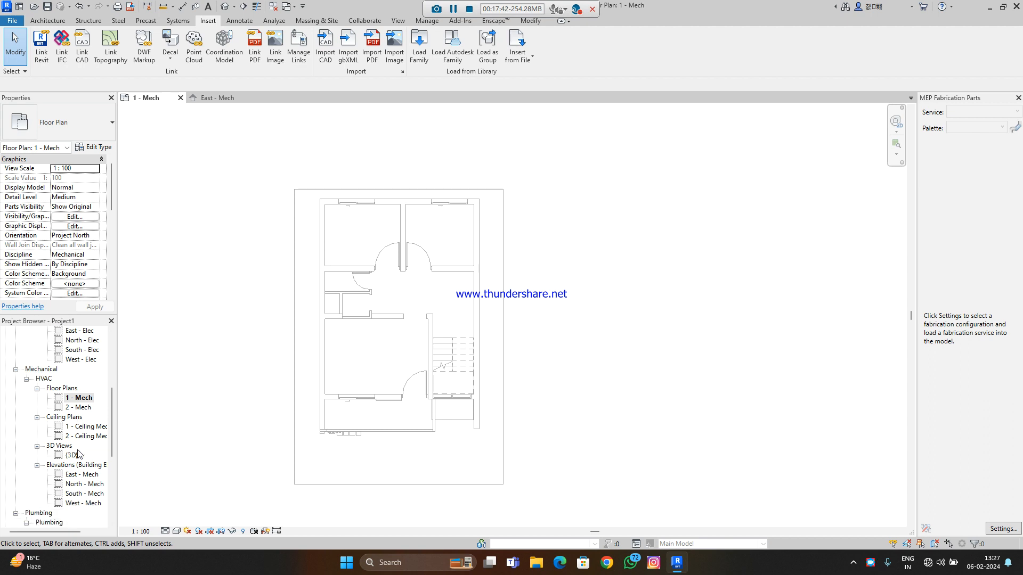
In the South - Mech elevation, drag the project's Level 1 and 2 heads right past the linked level heads
double_click(78, 495)
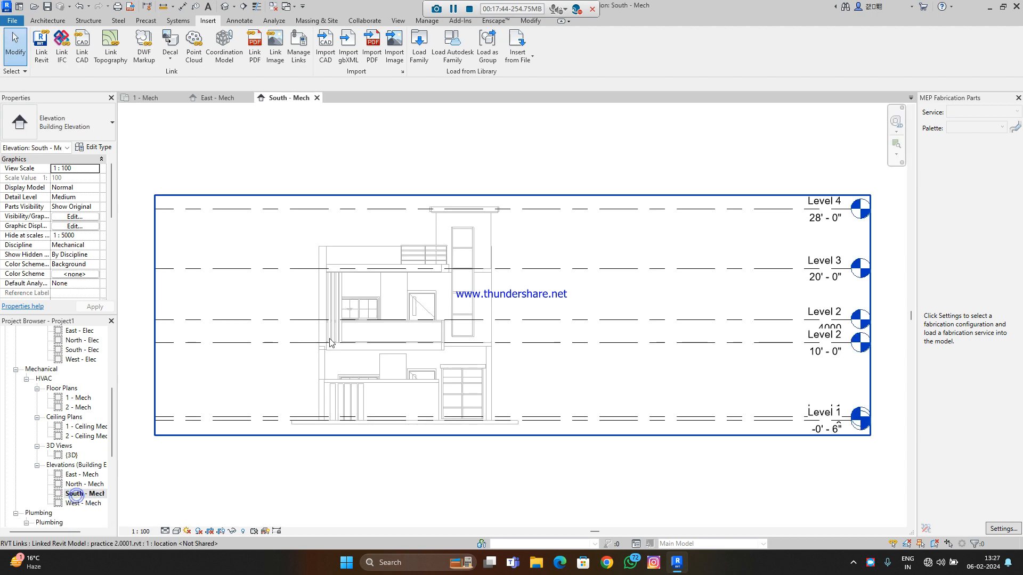
scroll(624, 442, up, 3)
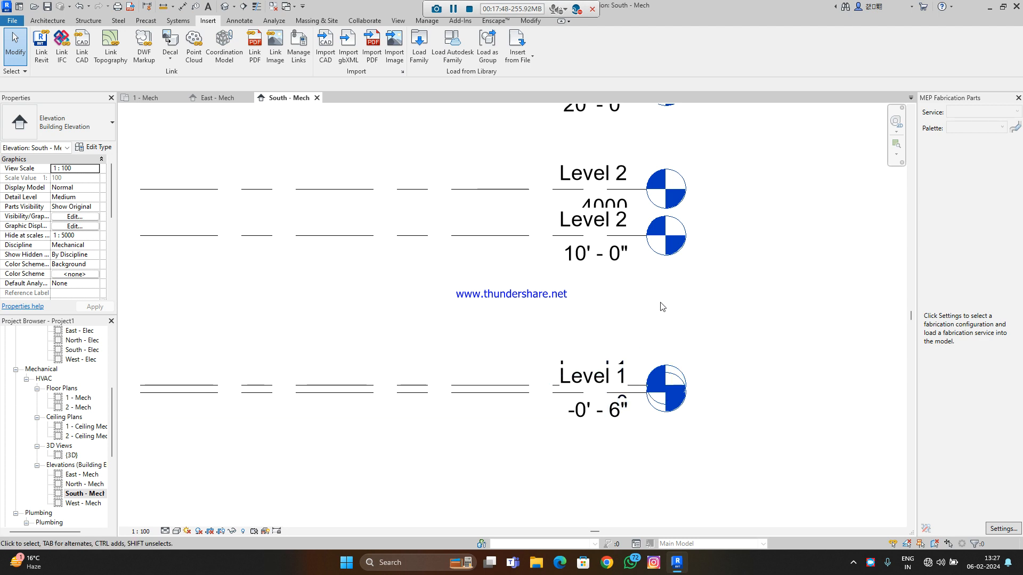
click(337, 345)
click(354, 410)
click(371, 397)
click(499, 383)
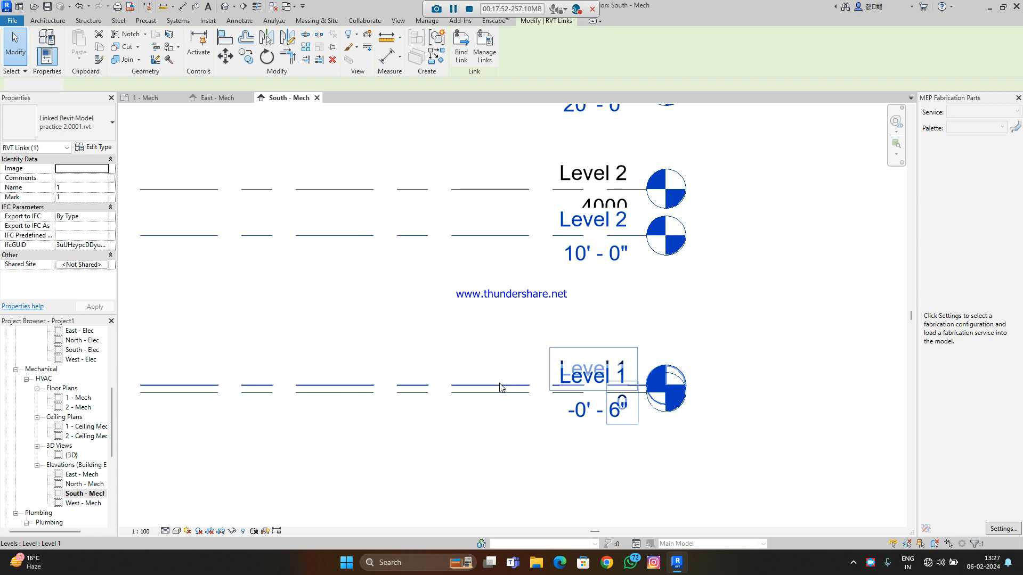
drag(665, 374, 865, 374)
middle_drag(801, 475, 703, 485)
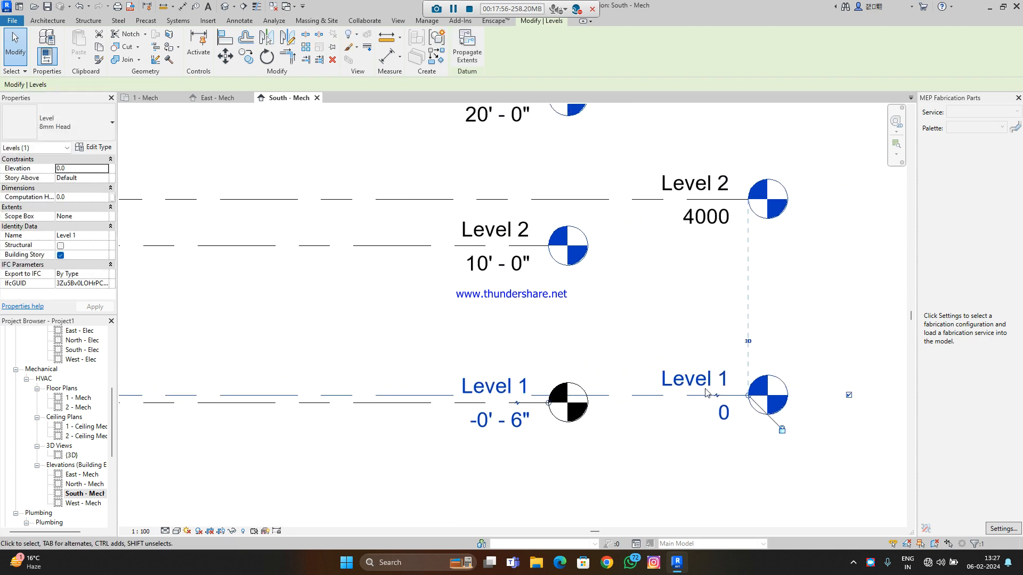
scroll(706, 391, up, 3)
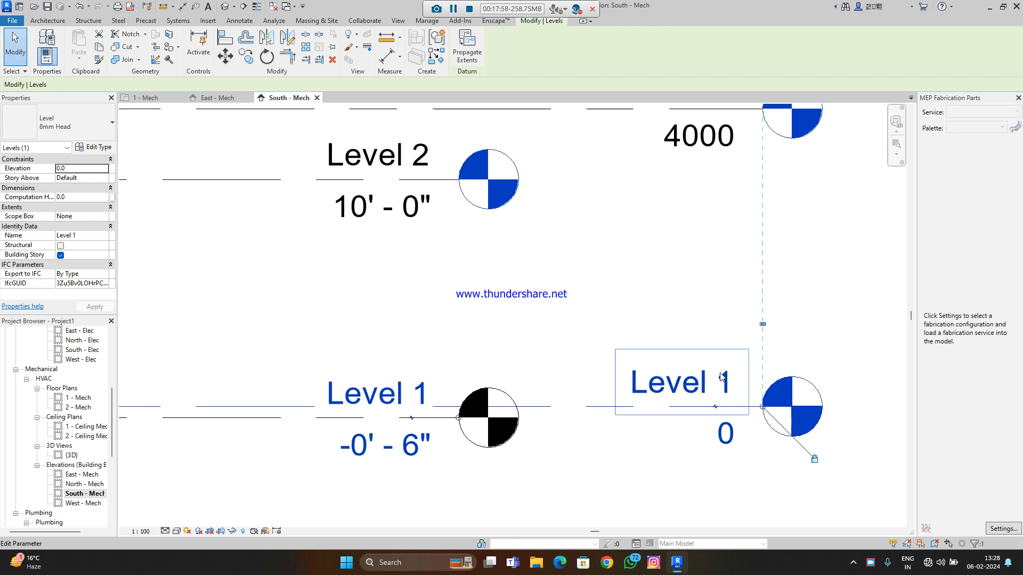
In Project Units (UN), change the Area format to Square inches (1235 in²) and confirm with OK
key(u)
key(n)
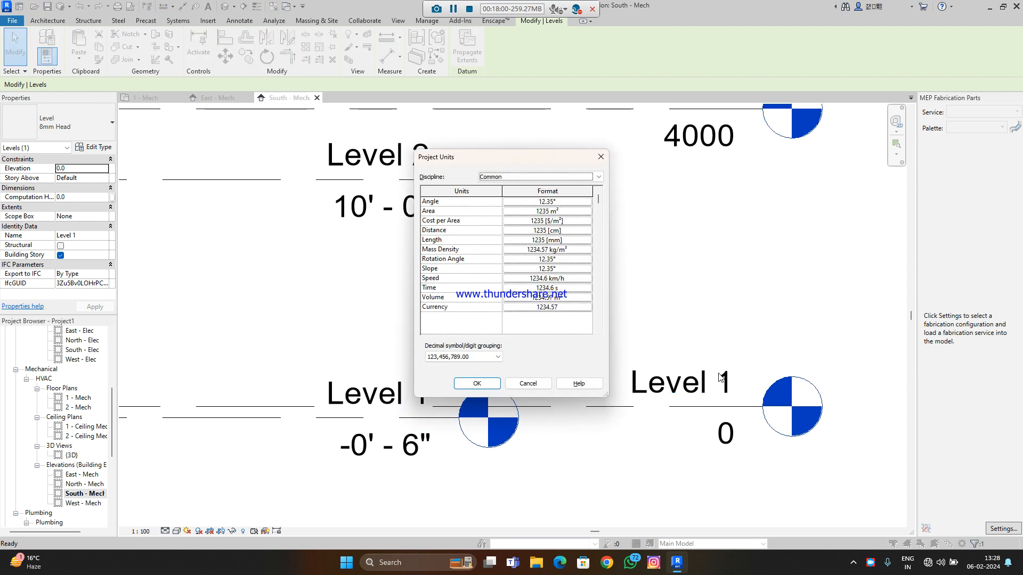
key(Escape)
key(Escape)
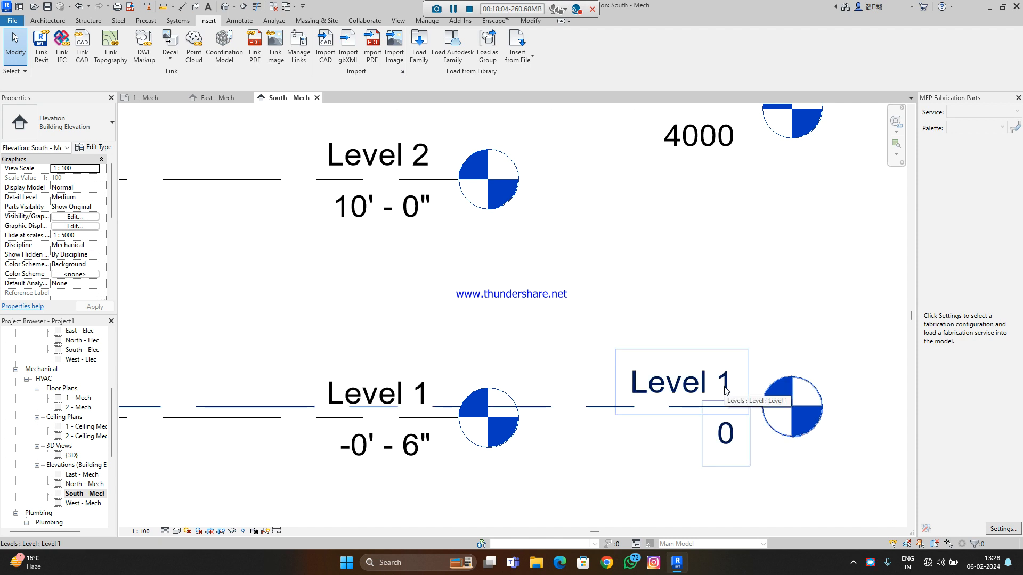
key(u)
key(n)
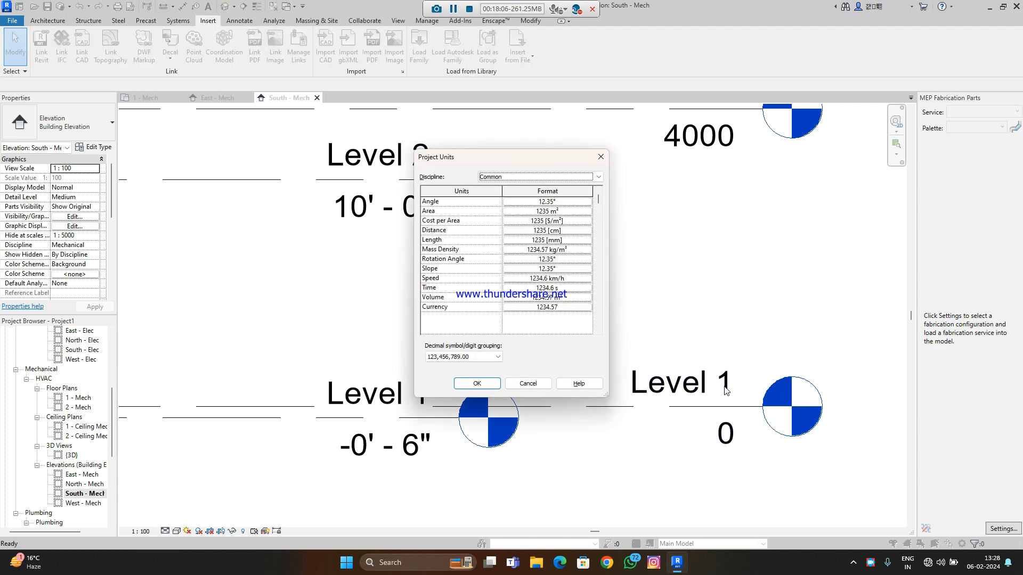
click(566, 206)
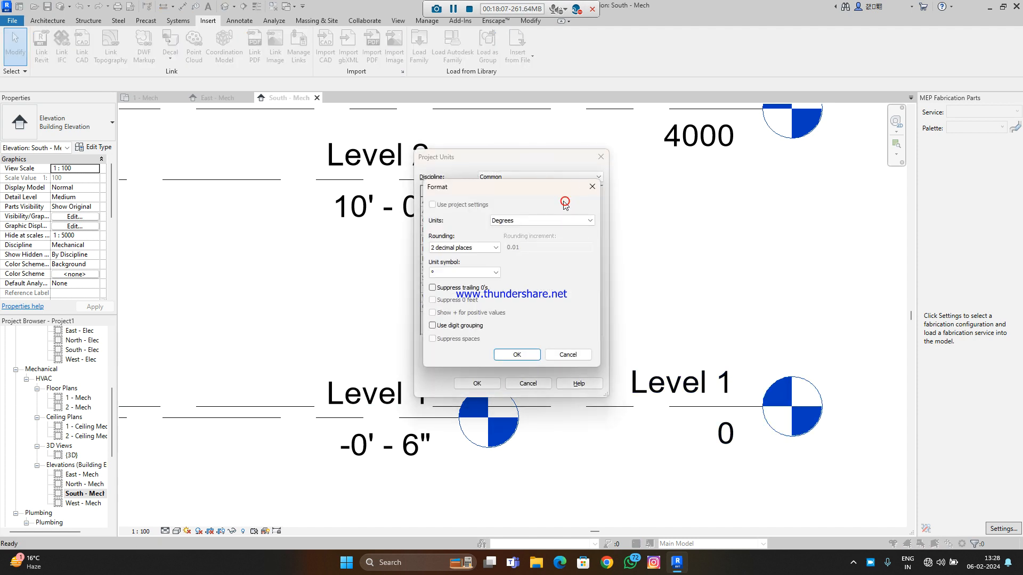
click(590, 184)
click(542, 213)
click(555, 217)
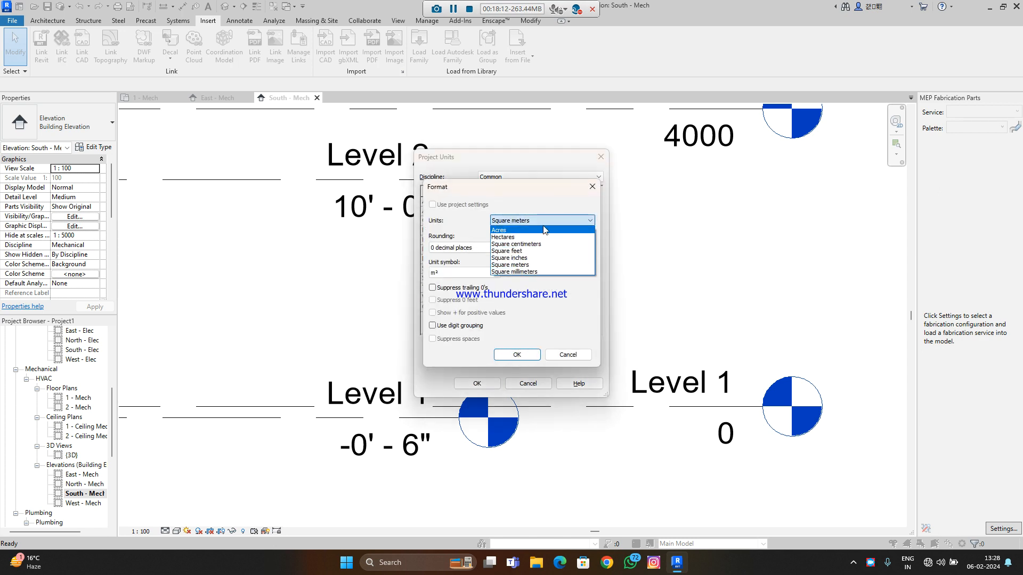
click(549, 259)
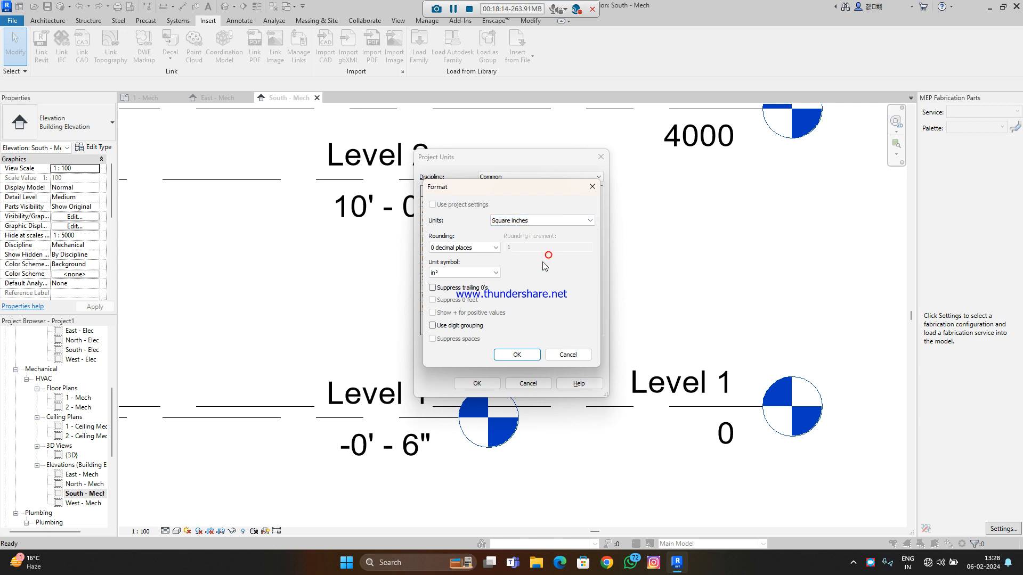
click(519, 354)
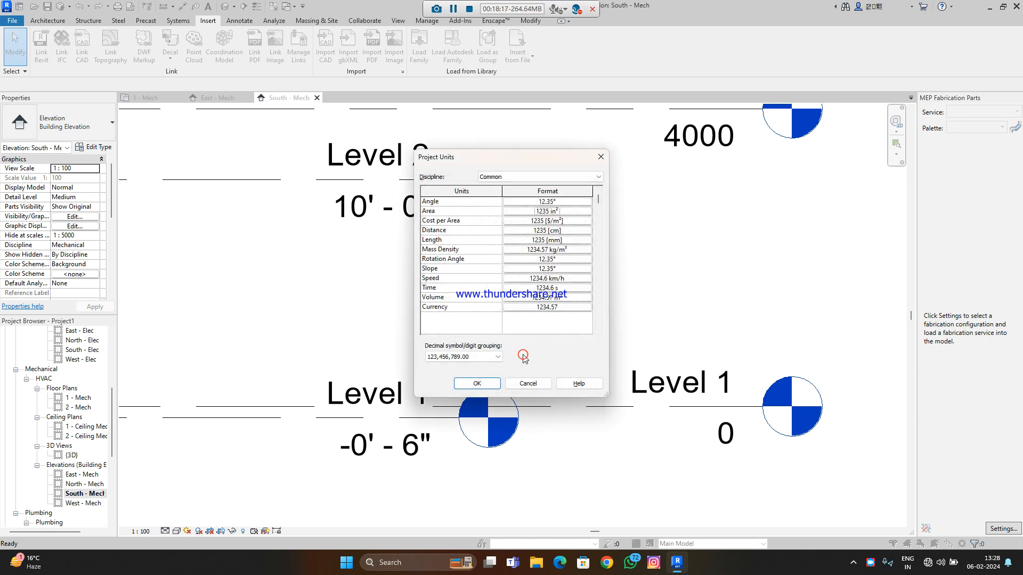
click(477, 383)
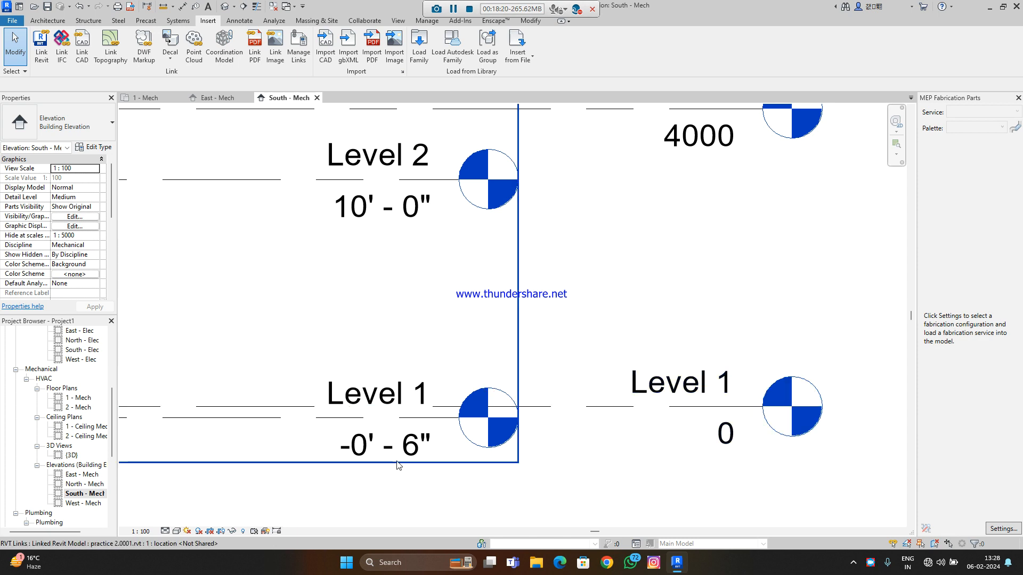
Change the right-hand Level 1 elevation to -6" (-152.4 mm) and deselect it
click(716, 431)
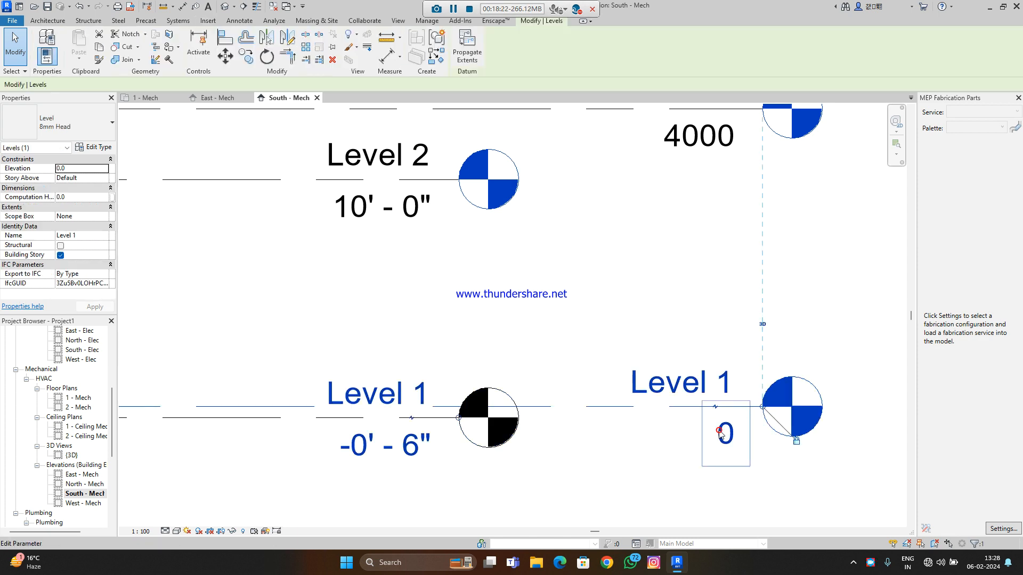
click(719, 434)
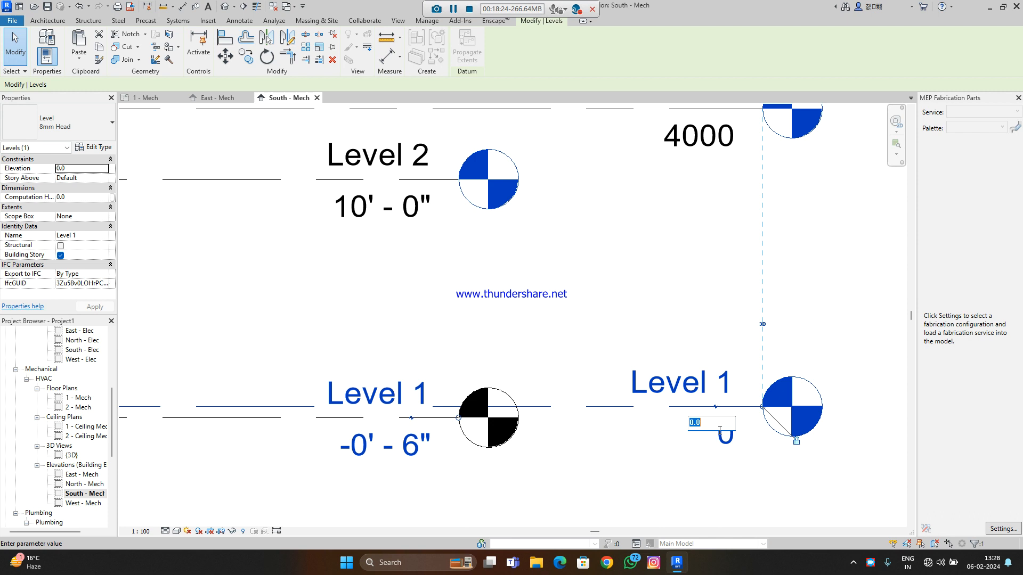
key(BackSpace)
key(Return)
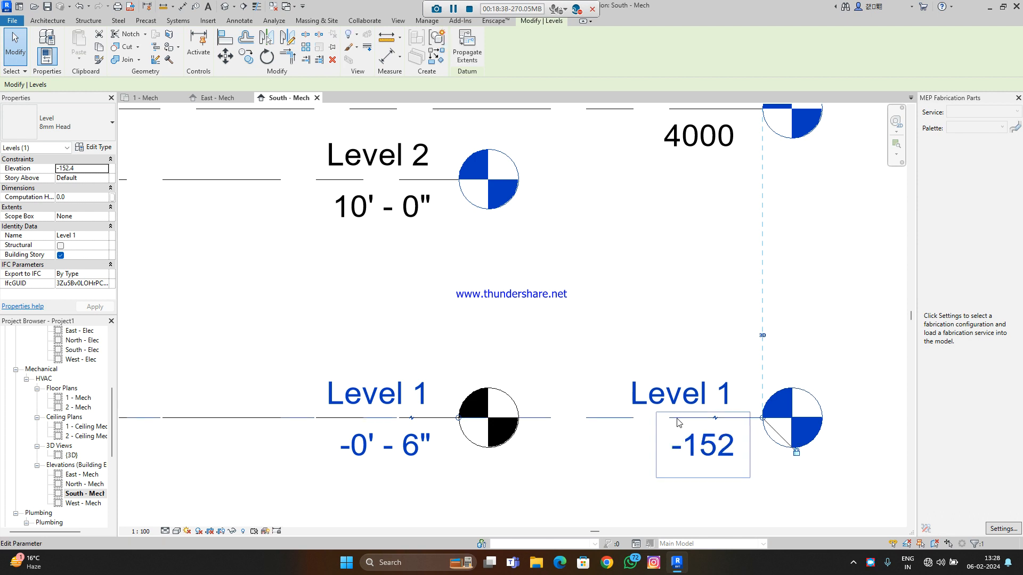
middle_drag(696, 410, 691, 527)
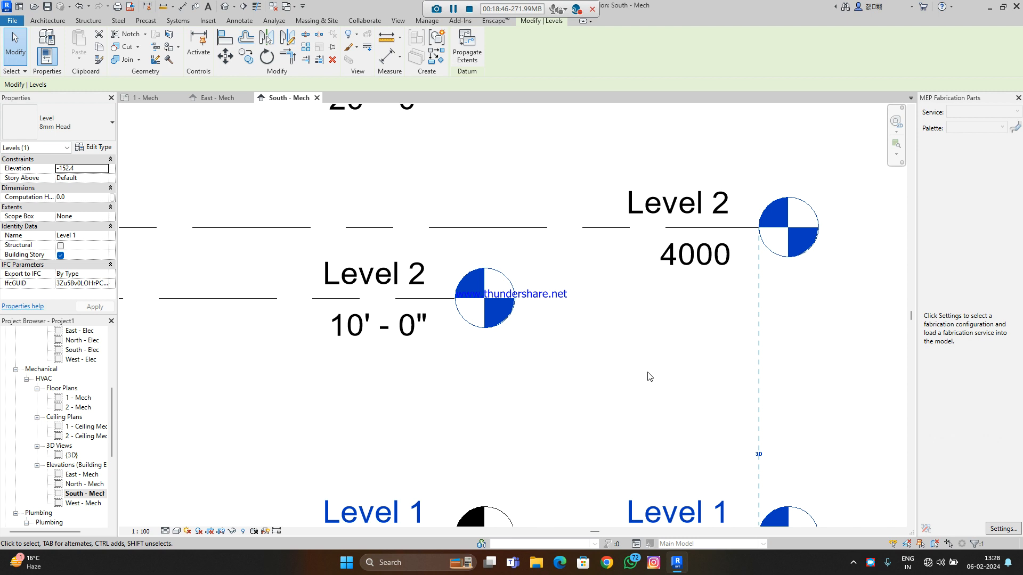
key(Escape)
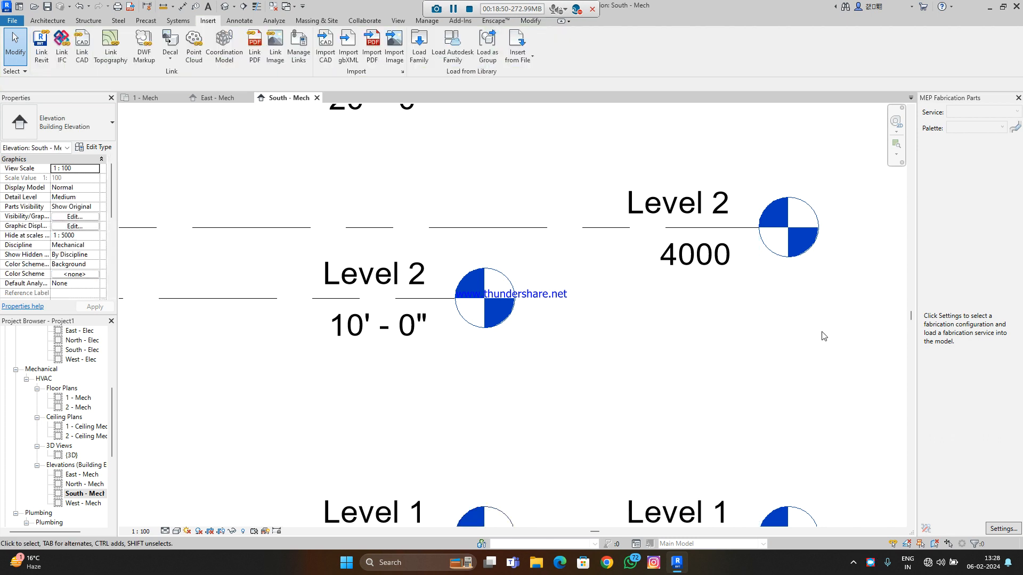
Zoom out, switch to the East - Mech elevation and select the linked practice 2.0001 model
scroll(591, 336, down, 3)
scroll(586, 345, down, 2)
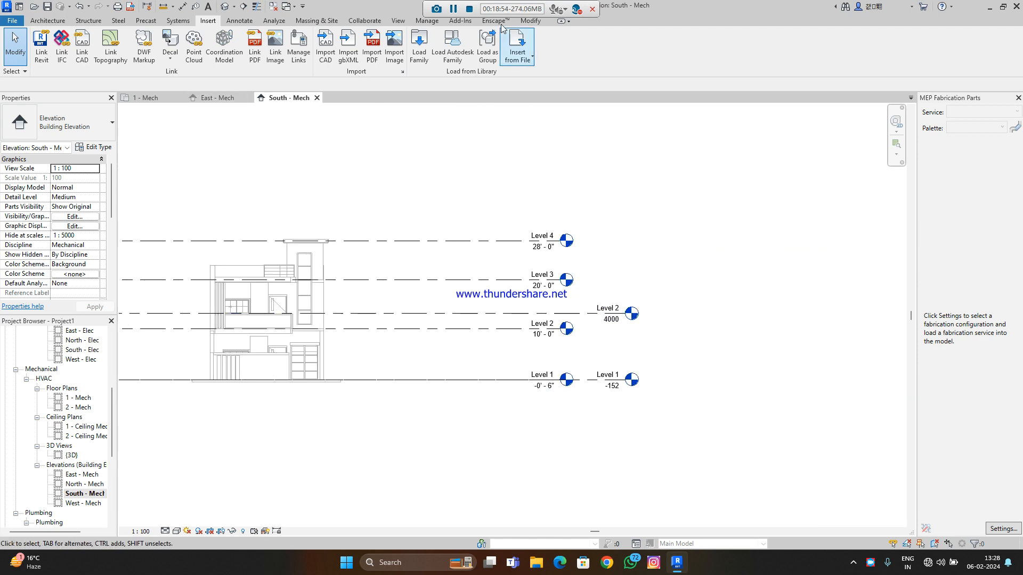
click(429, 144)
click(220, 98)
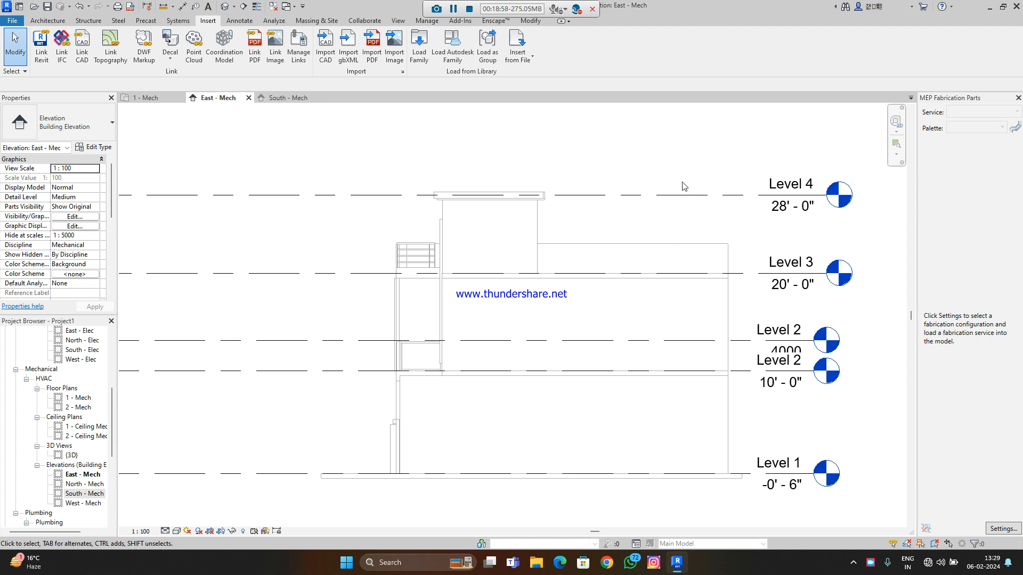
click(672, 201)
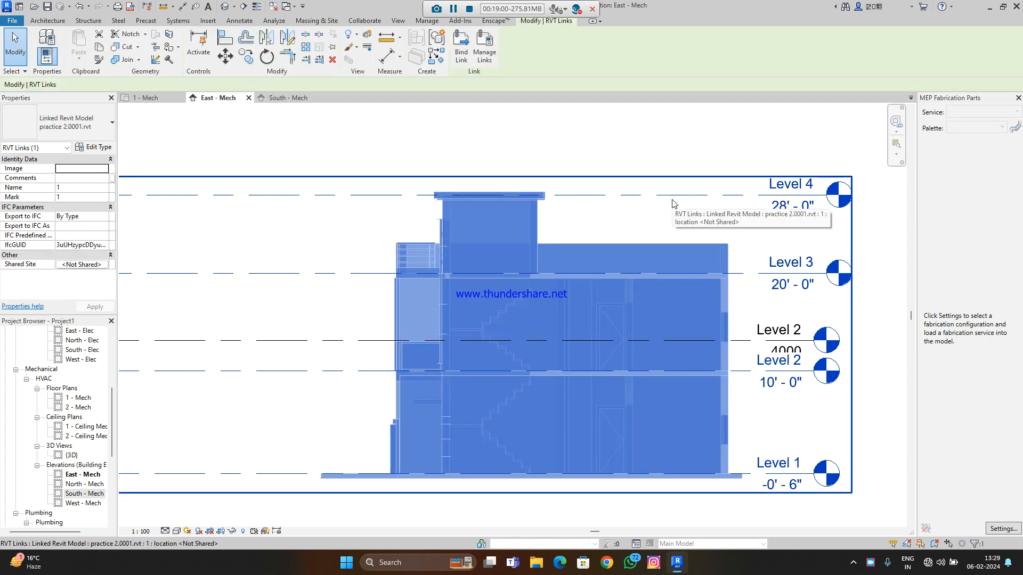
Browse the Annotate, Analyze and Massing & Site ribbon tabs, ending on Collaborate
click(239, 21)
click(275, 21)
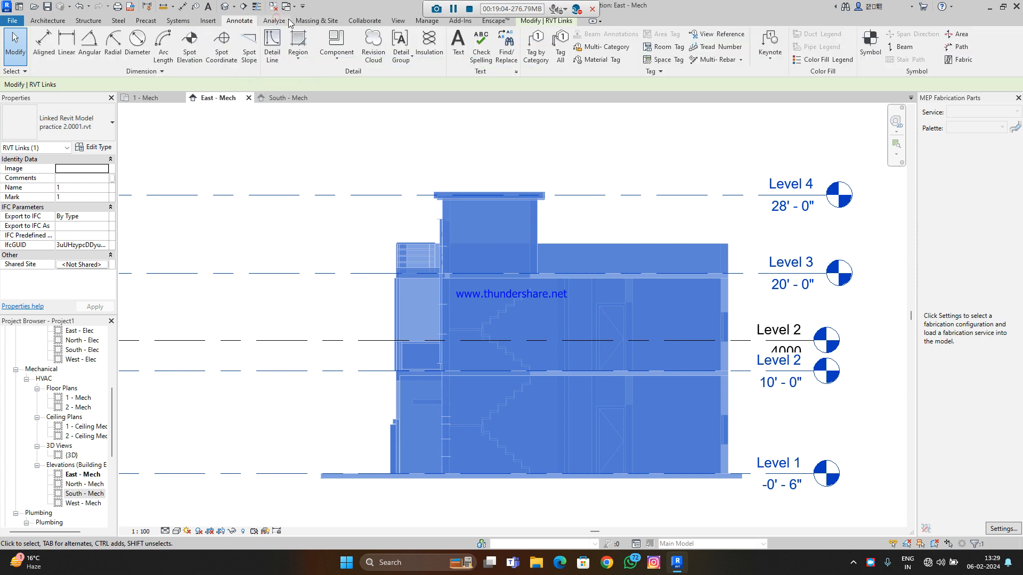
click(313, 20)
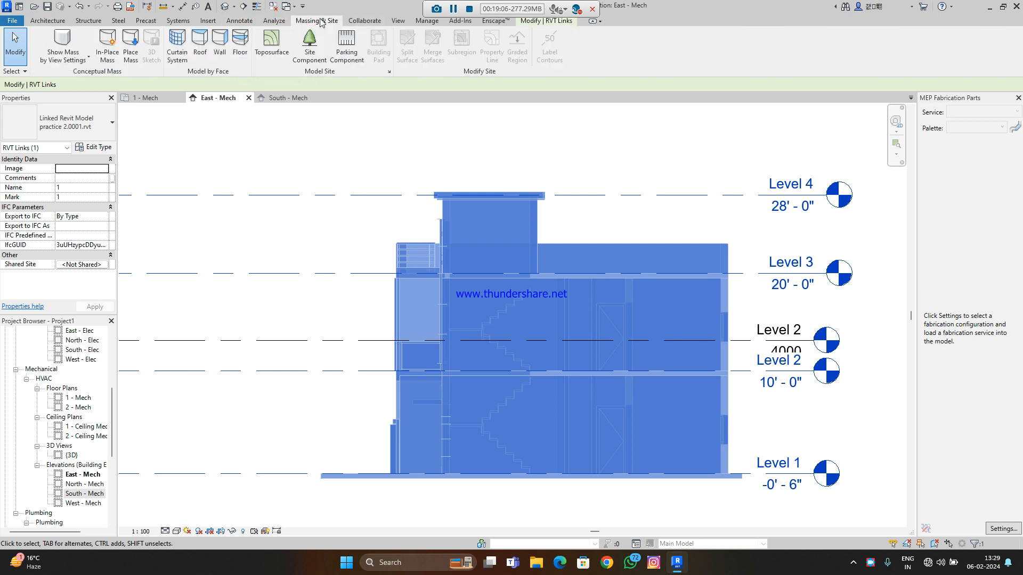
click(274, 20)
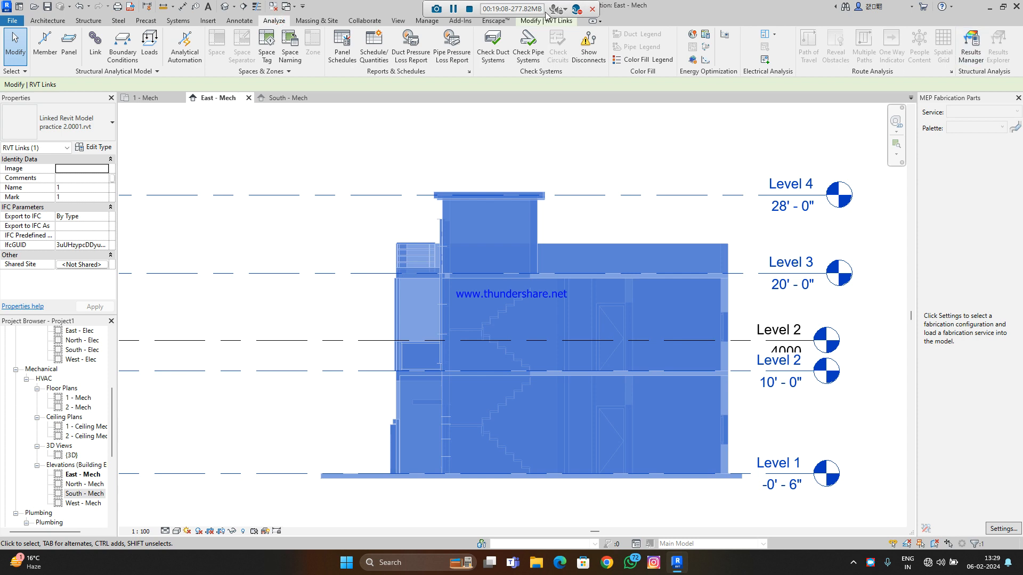
click(332, 22)
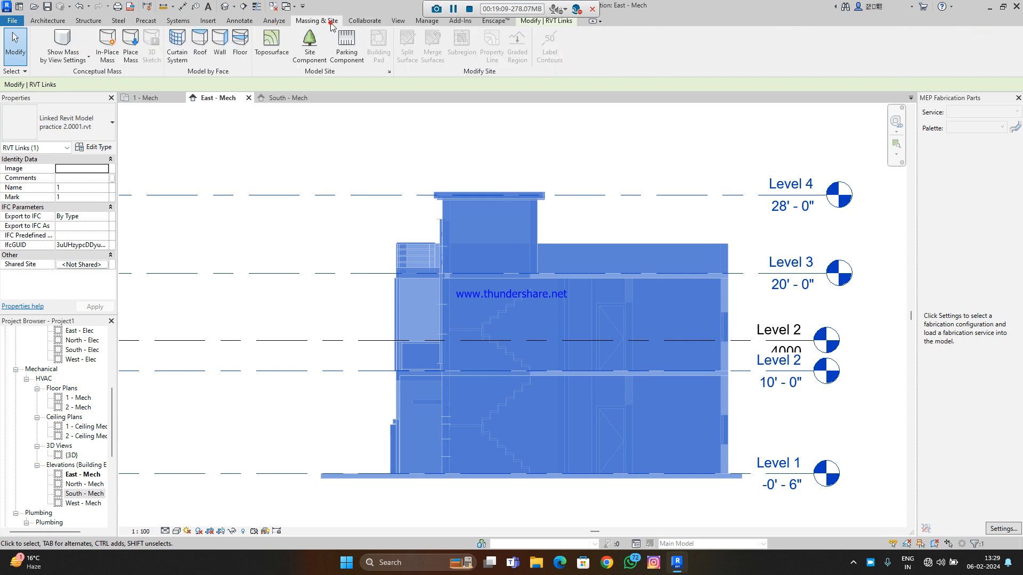
click(358, 21)
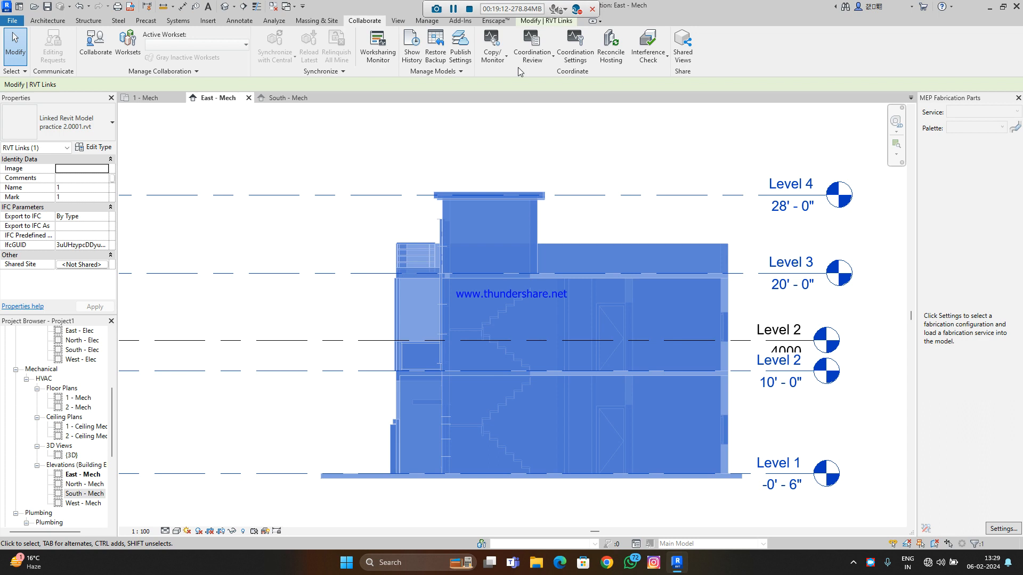
click(499, 64)
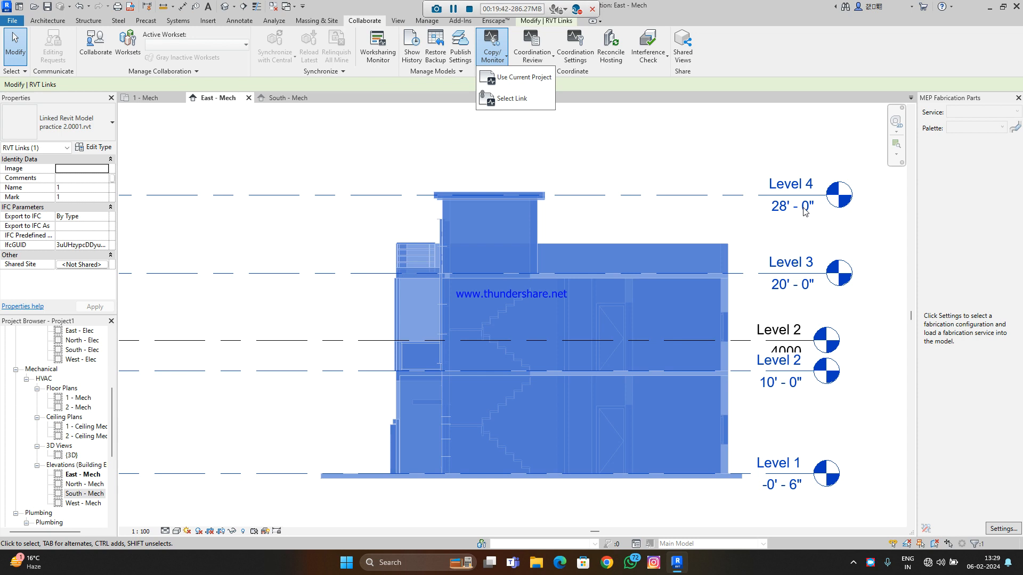
click(721, 156)
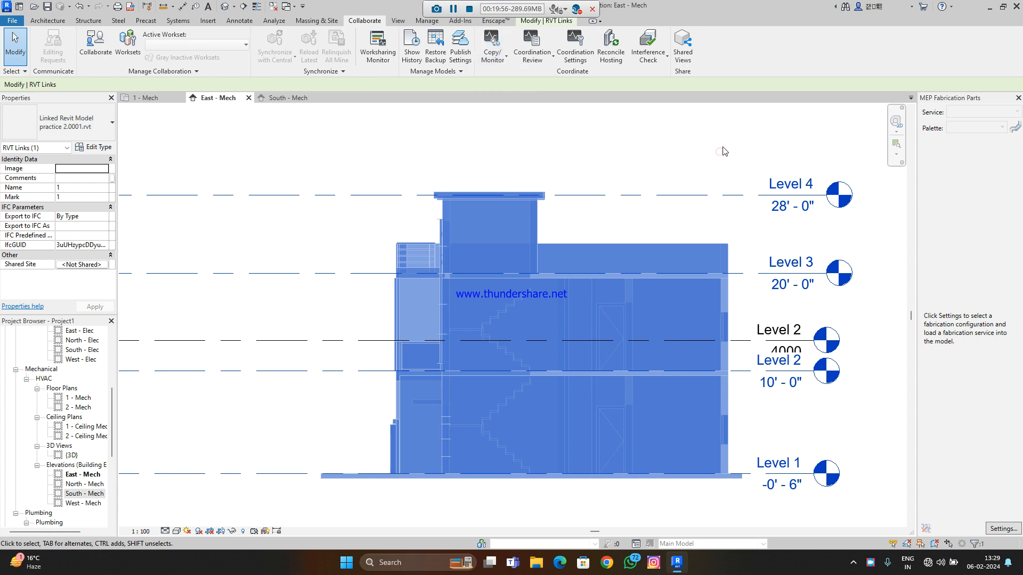
click(698, 158)
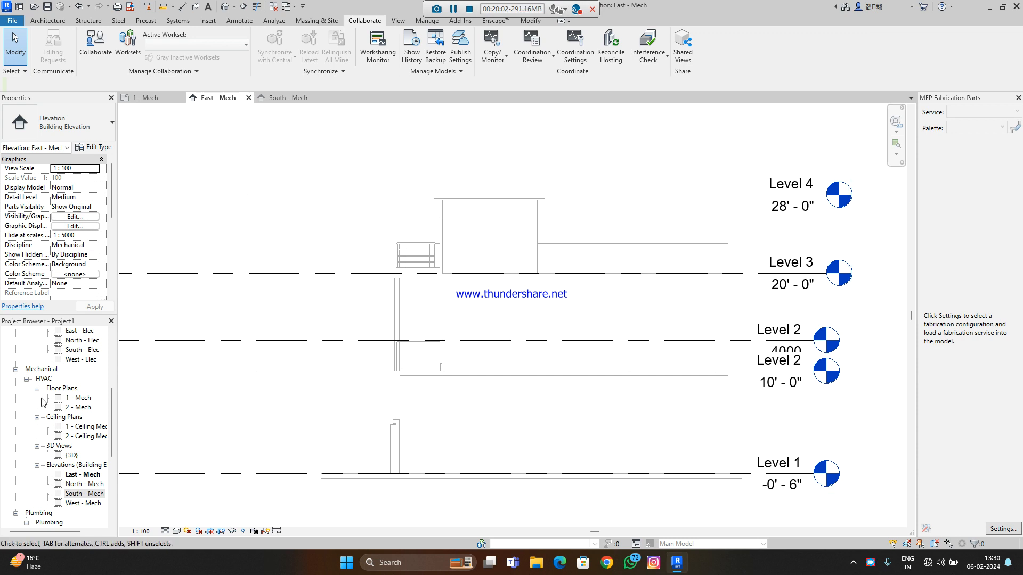
scroll(102, 373, down, 1)
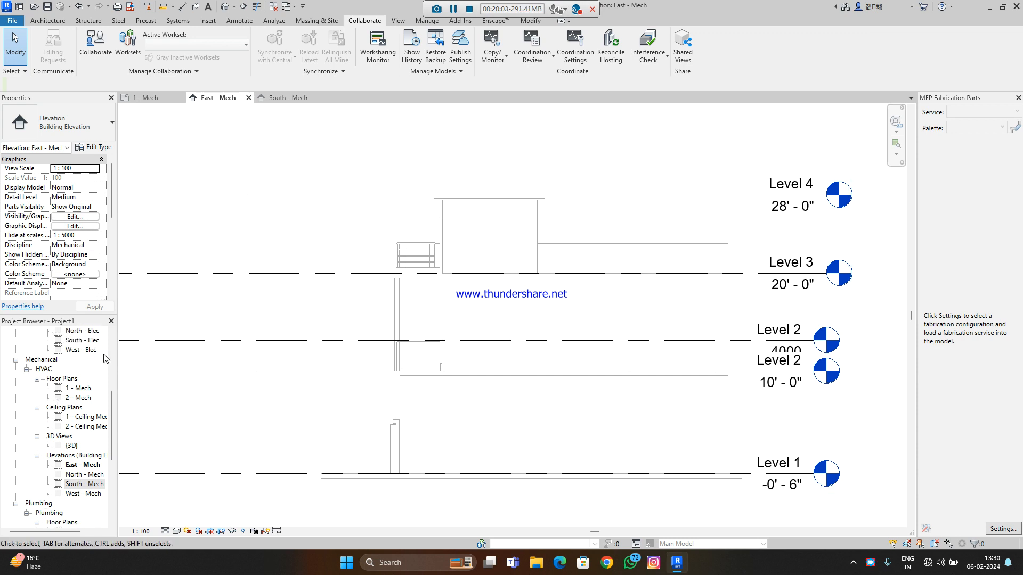
click(81, 397)
click(82, 388)
right_click(82, 388)
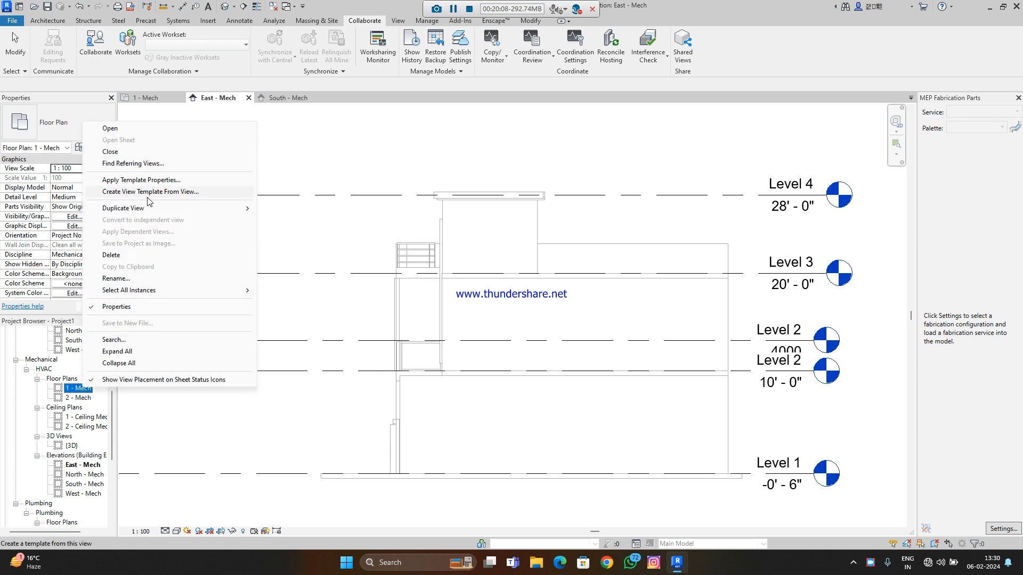
click(469, 140)
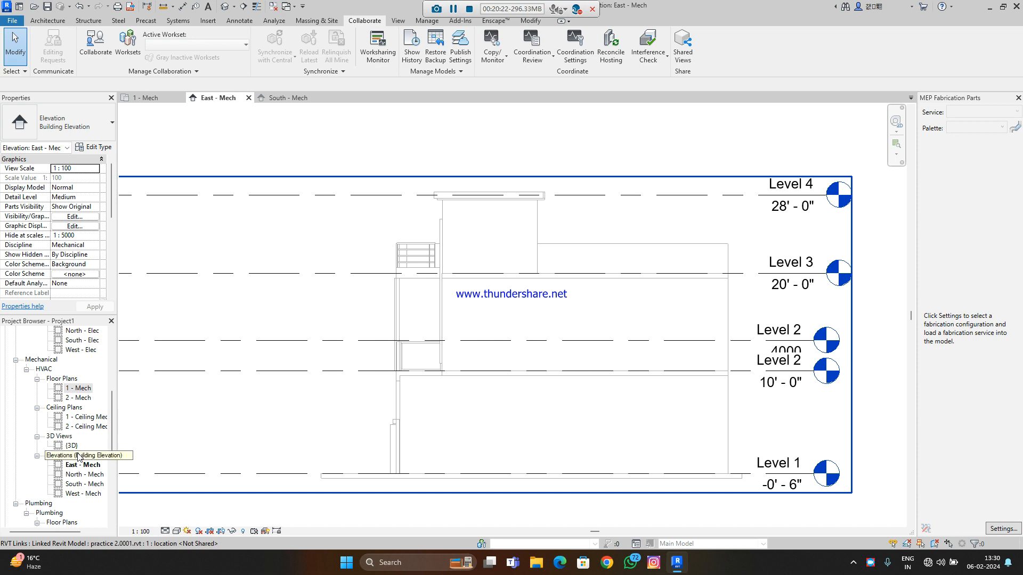
scroll(77, 453, down, 2)
scroll(77, 453, up, 3)
scroll(78, 458, down, 5)
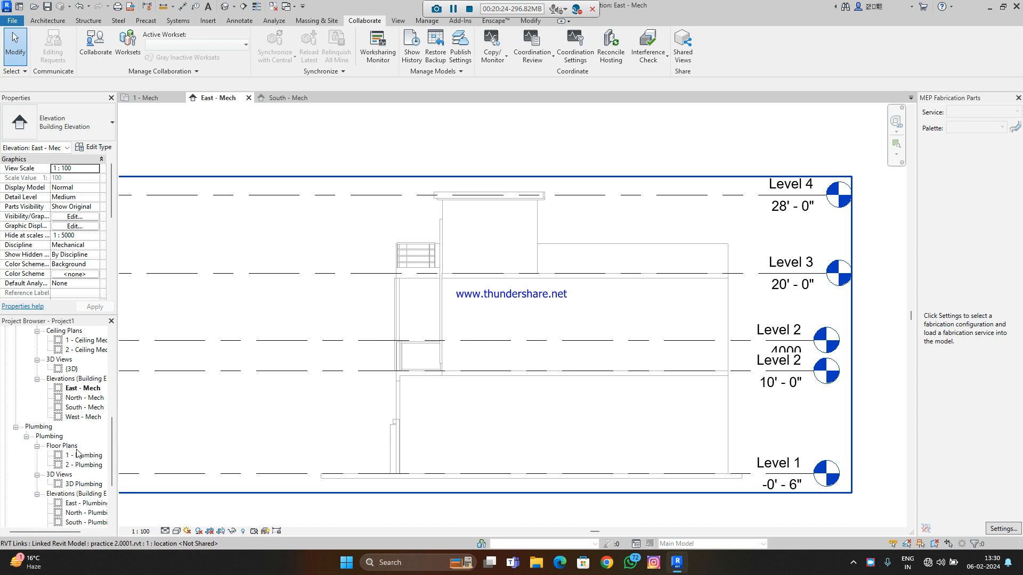
scroll(79, 474, up, 5)
scroll(79, 474, up, 5)
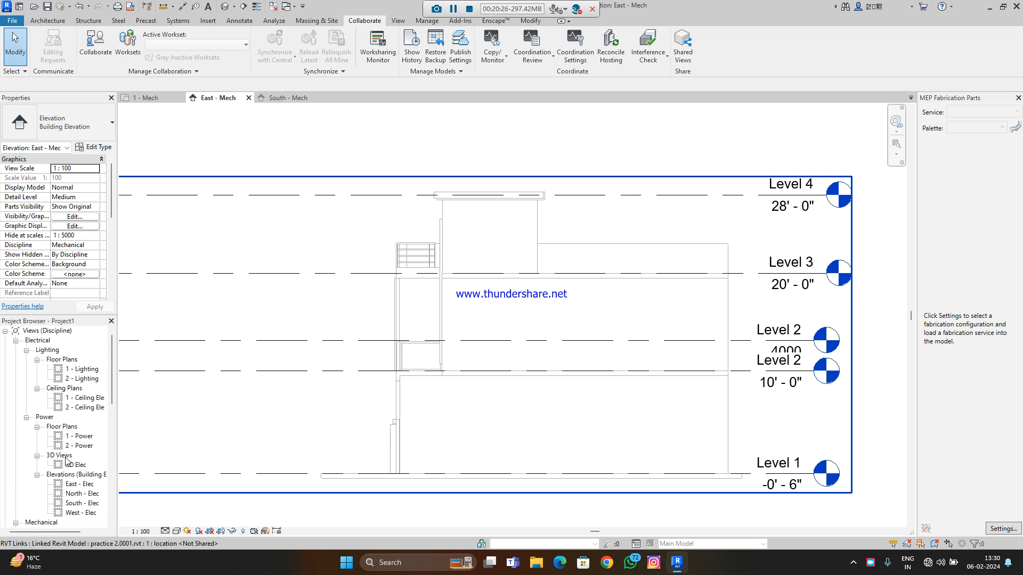
scroll(72, 459, down, 5)
scroll(69, 457, down, 5)
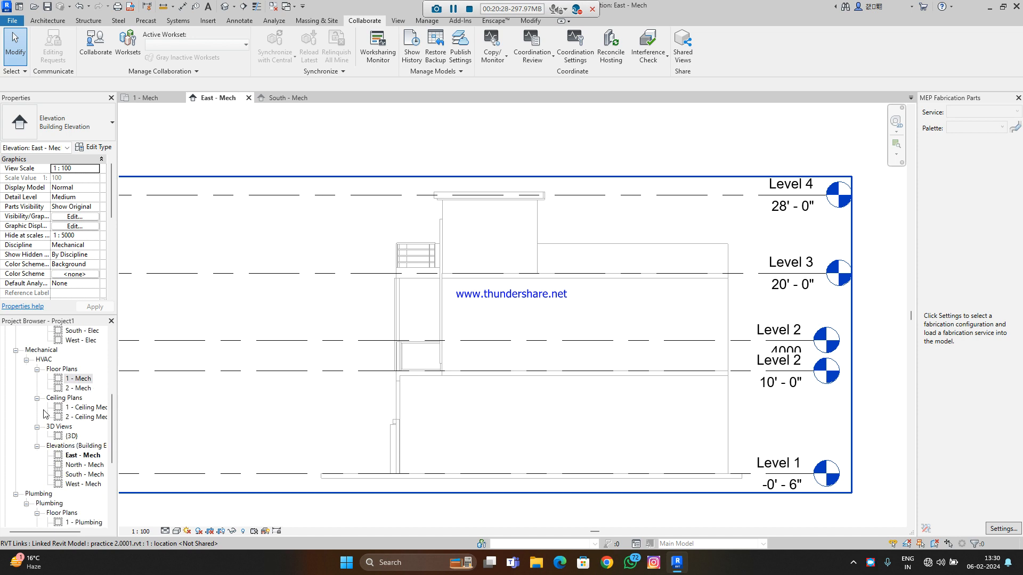
scroll(60, 447, up, 6)
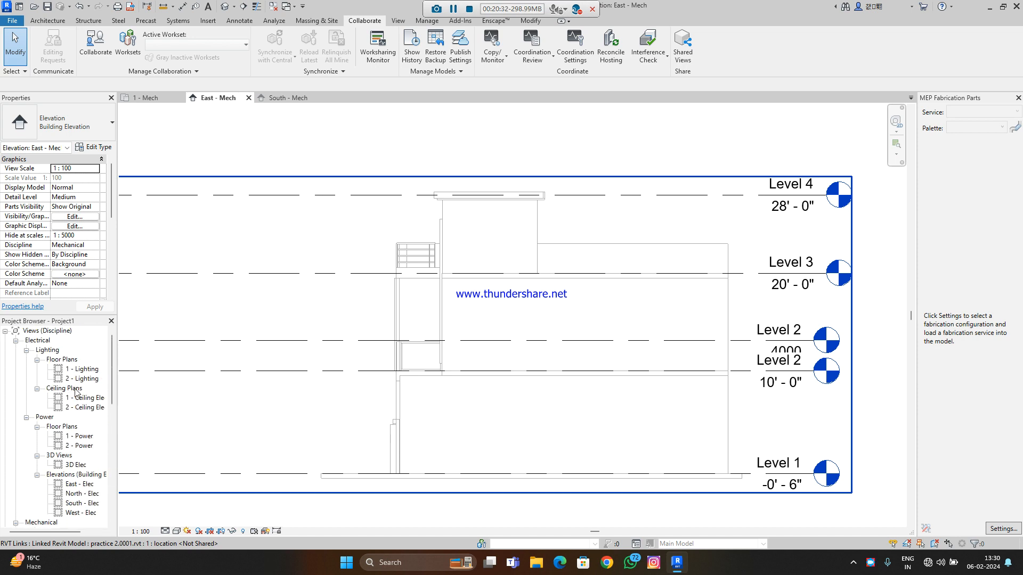
scroll(76, 392, down, 6)
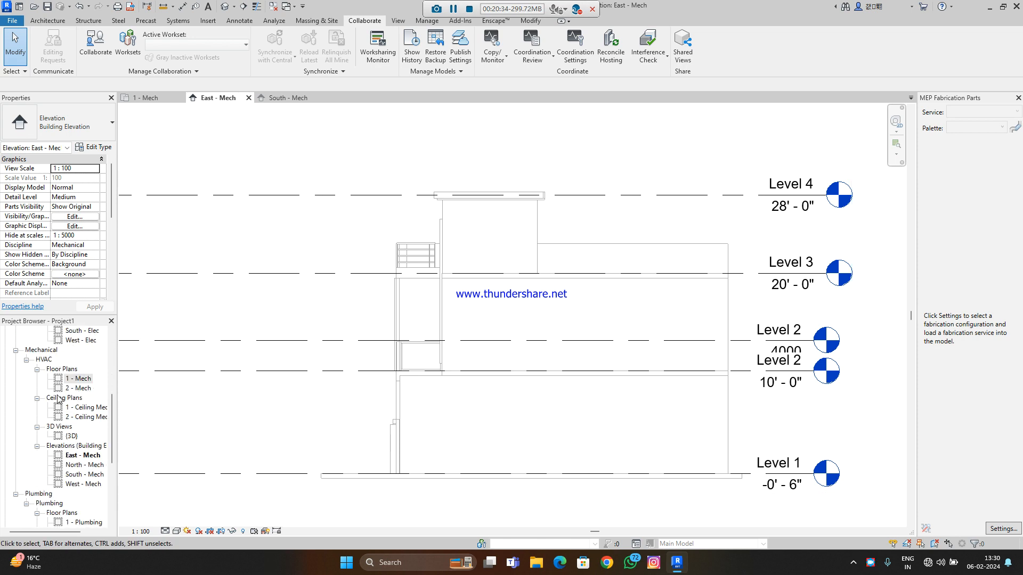
scroll(63, 398, down, 5)
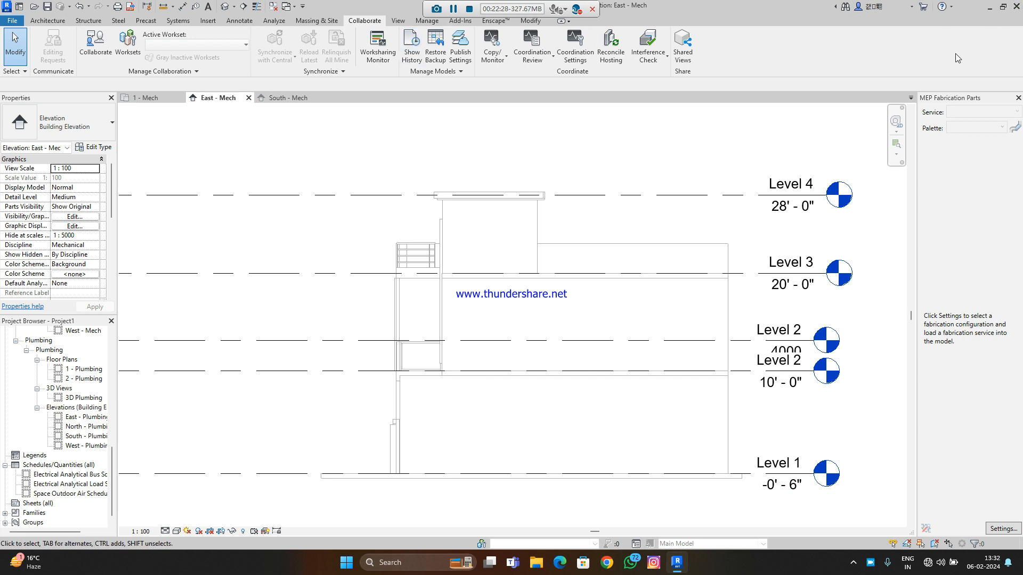
Close the South - Mech, East - Mech and 1 - Mech views, discarding project changes
click(272, 98)
click(318, 98)
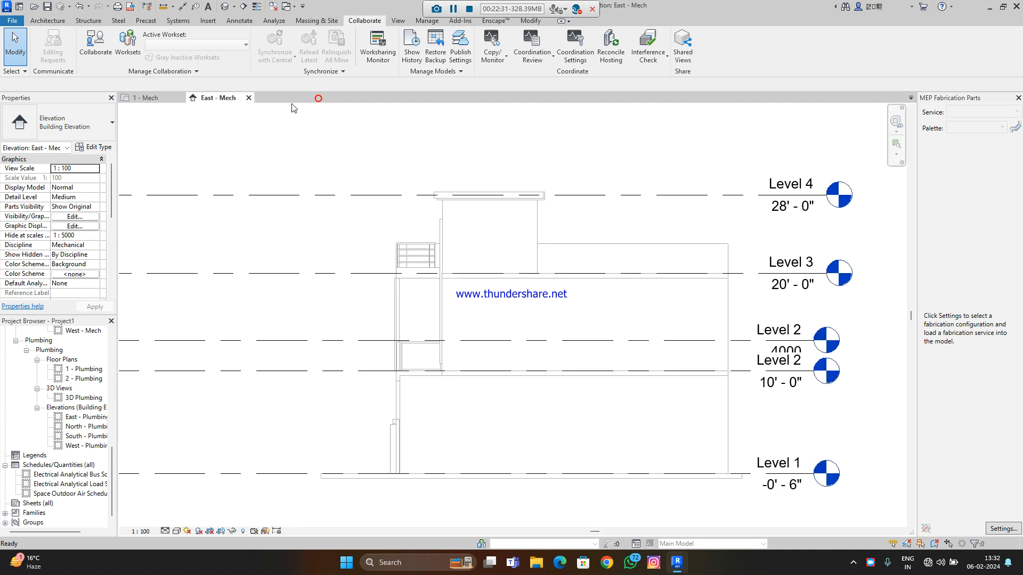
click(248, 97)
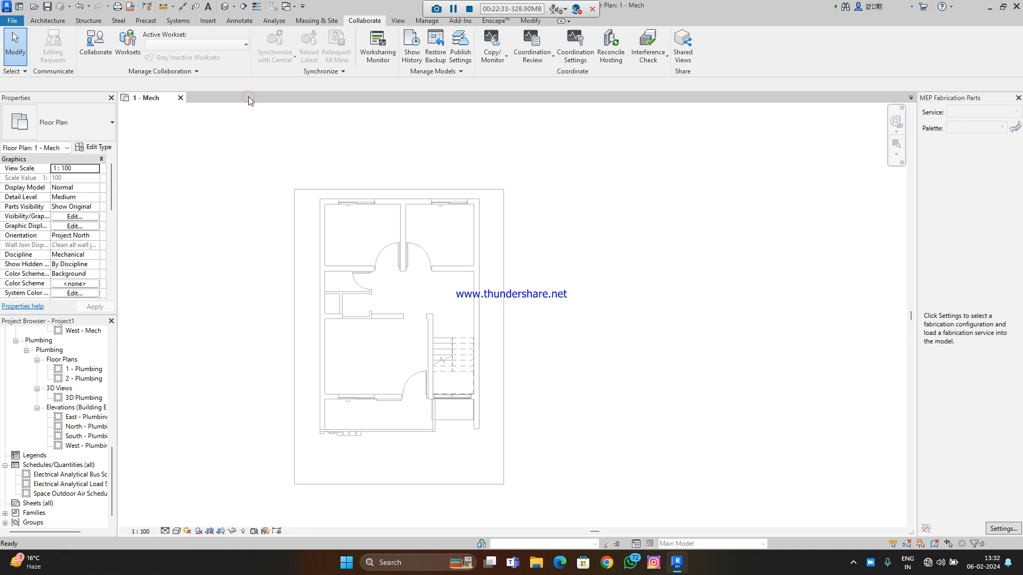
click(181, 97)
click(542, 282)
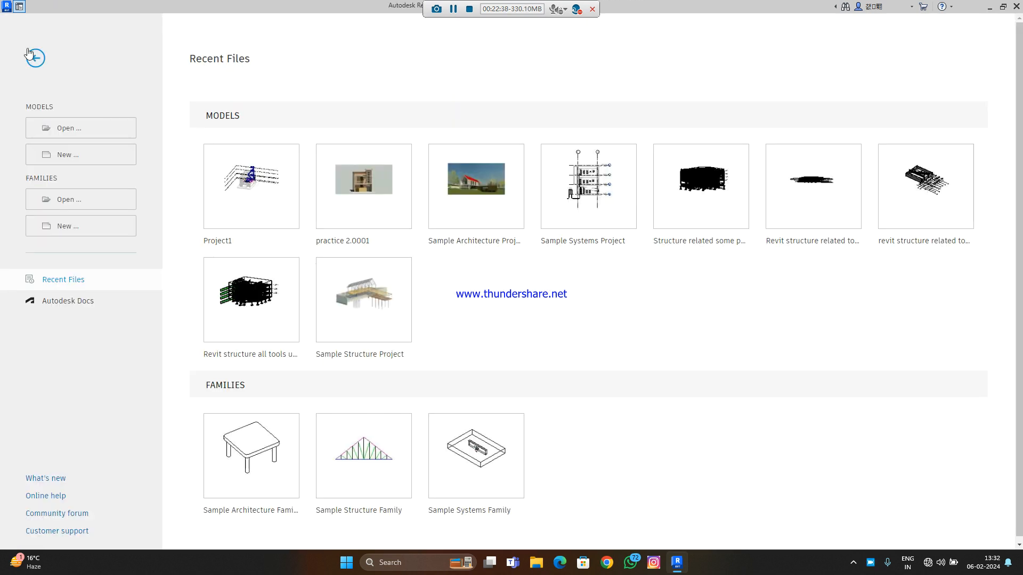
Open Project1.rvt from the Downloads folder
click(122, 135)
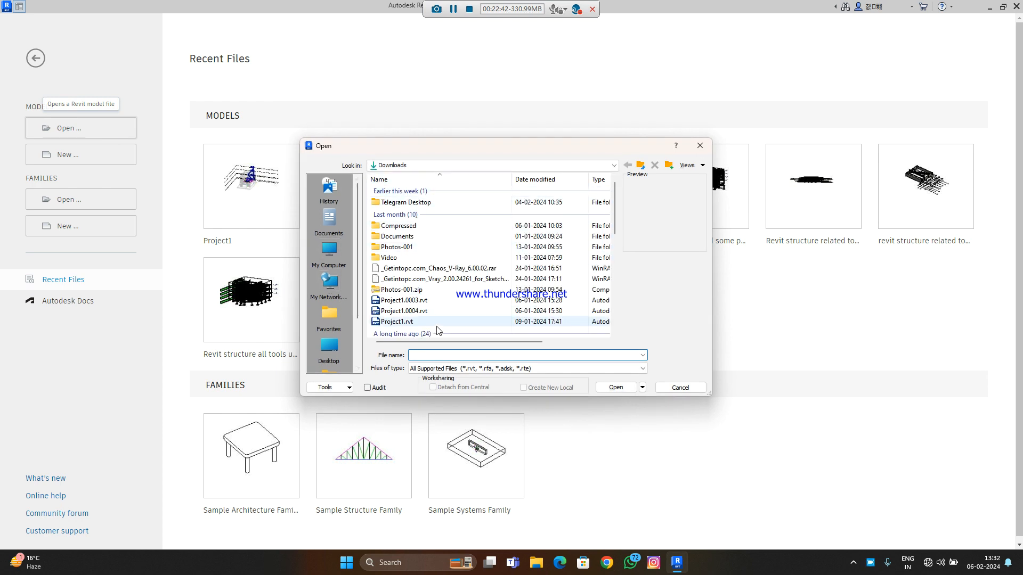
click(438, 300)
scroll(441, 299, down, 2)
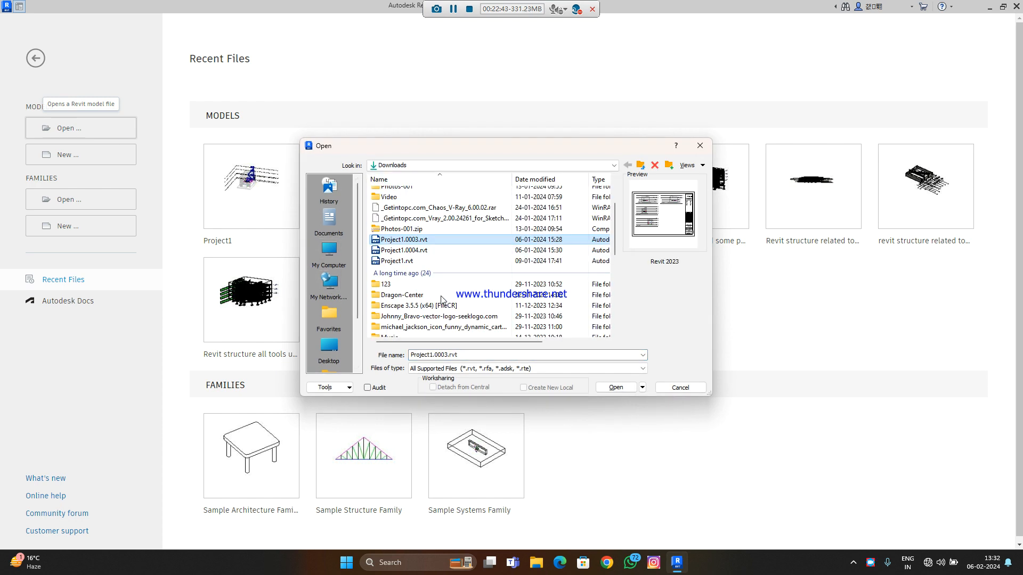
click(416, 261)
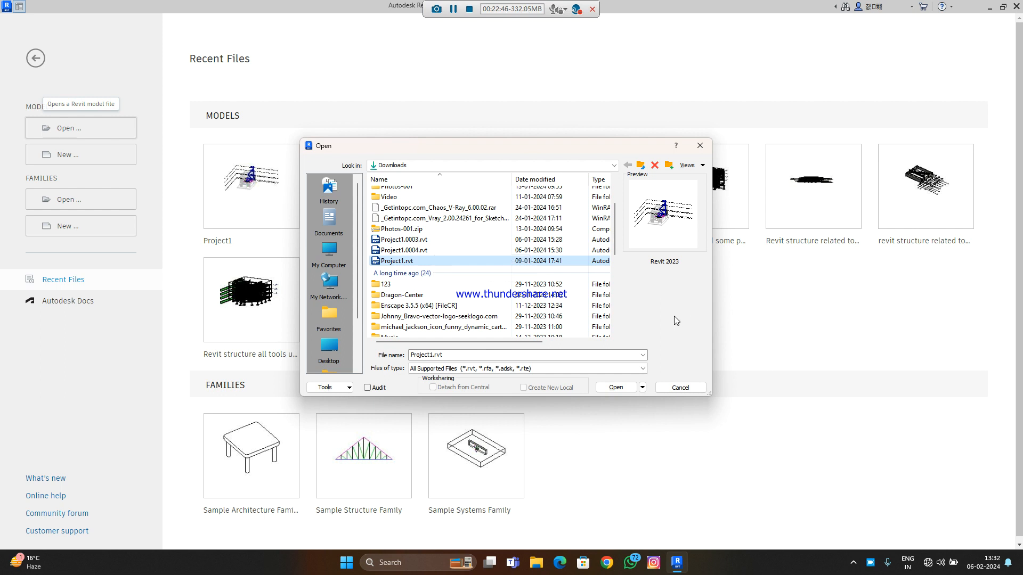
click(616, 388)
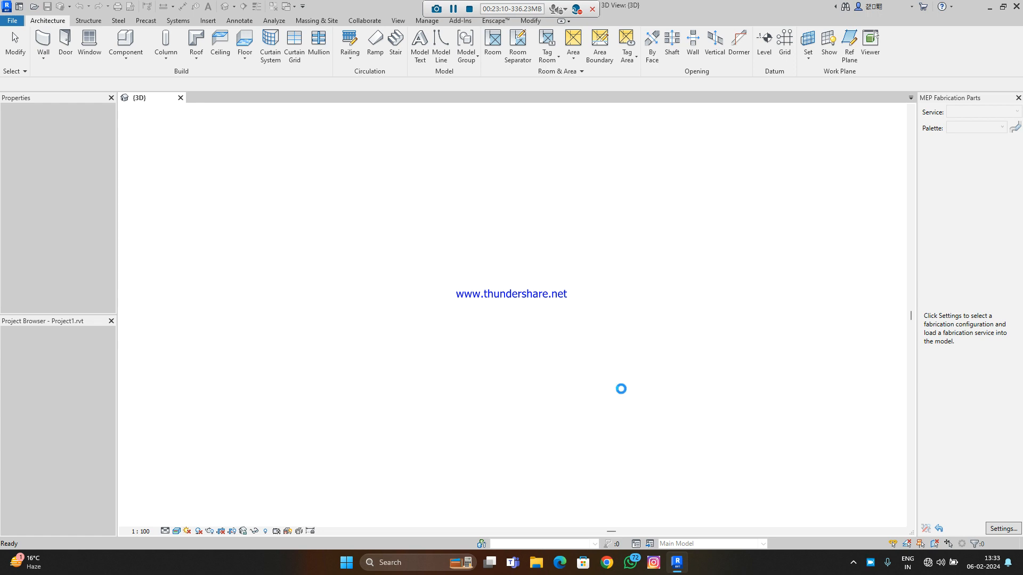
Pan and zoom the 3D view to the ductwork and select the VAV unit
scroll(587, 372, up, 5)
middle_drag(624, 361, 574, 214)
scroll(555, 241, down, 2)
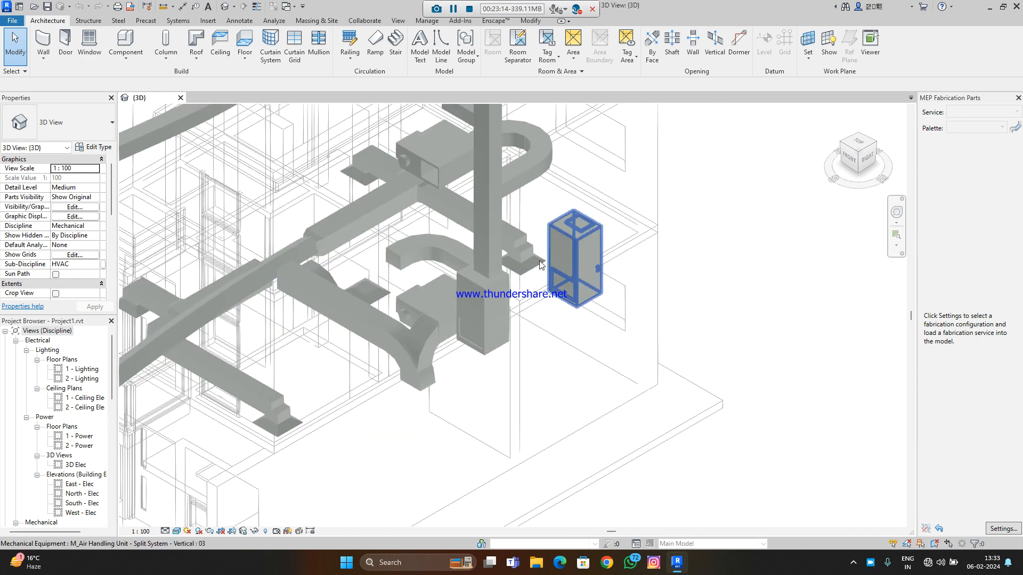
scroll(418, 301, up, 3)
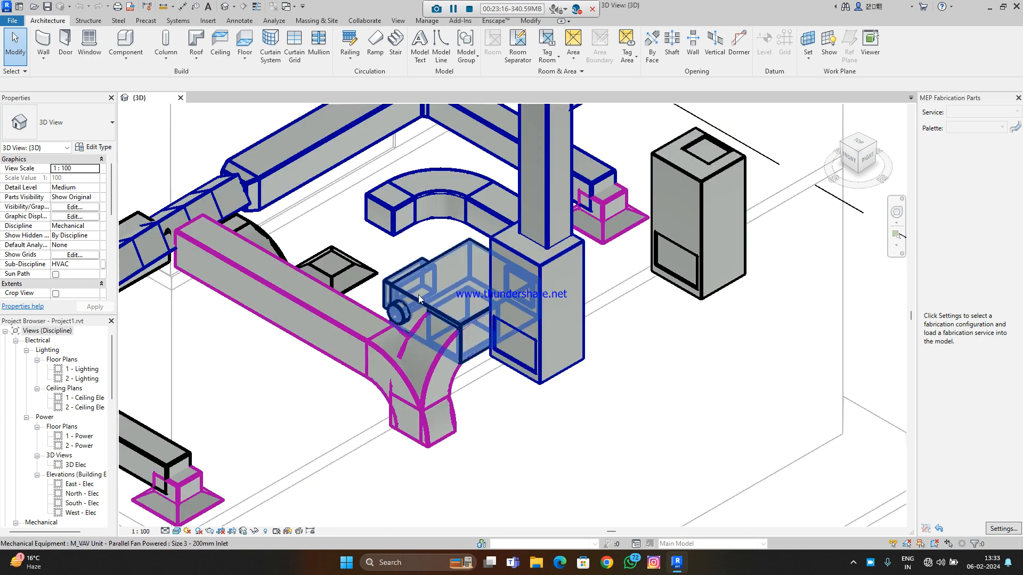
click(418, 298)
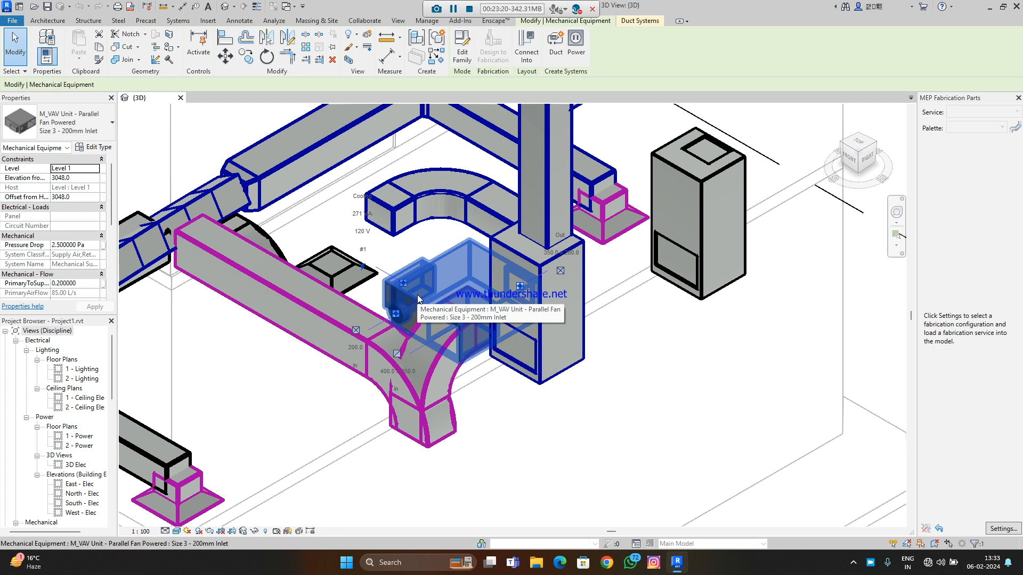
Pan and orbit the 3D model to view the whole house from the front
scroll(559, 315, down, 5)
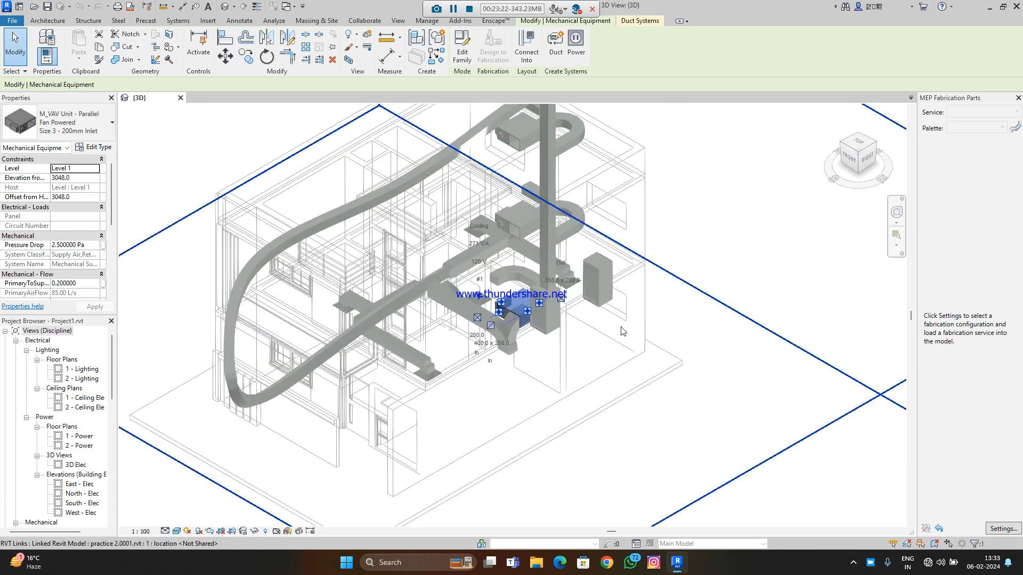
scroll(426, 296, up, 1)
middle_drag(421, 294, 409, 329)
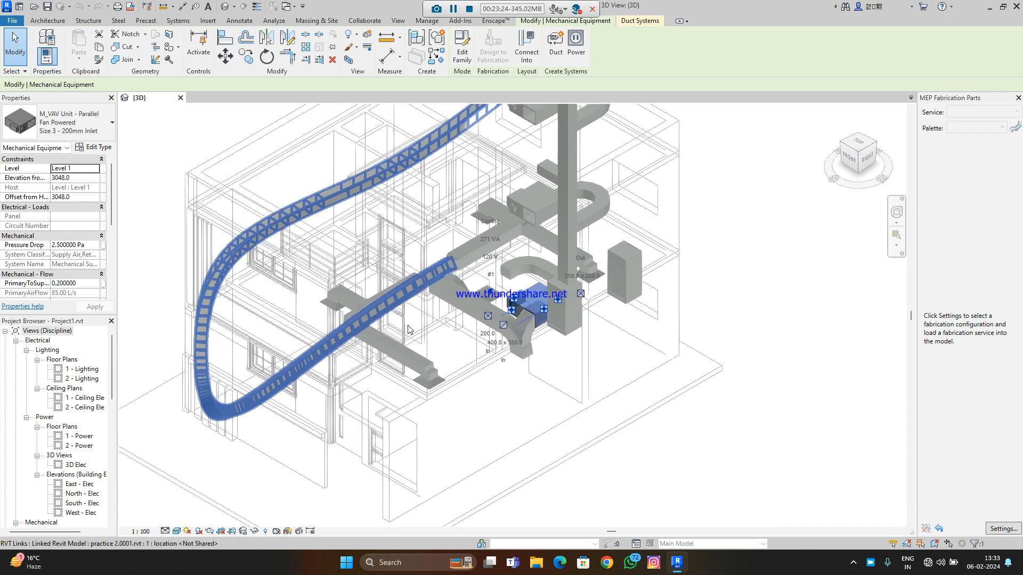
shift+middle_drag(475, 303, 572, 243)
shift+middle_drag(559, 230, 340, 300)
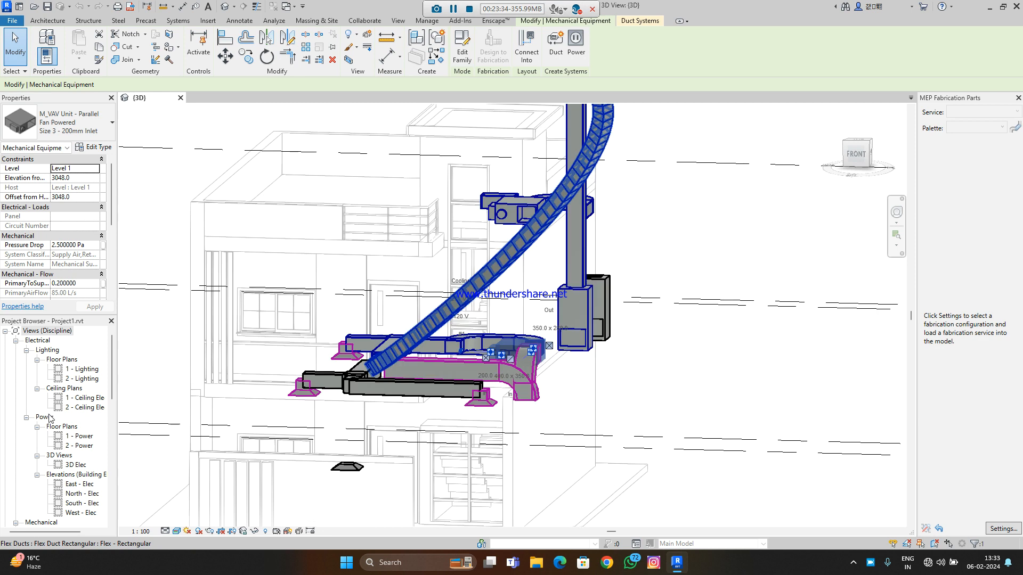
scroll(88, 471, down, 2)
scroll(88, 471, down, 3)
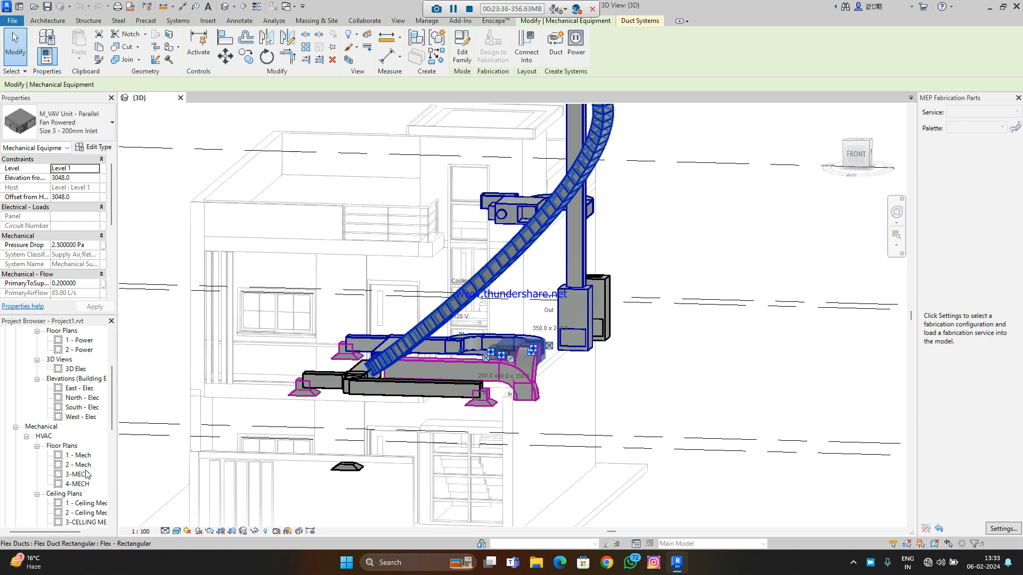
Open the 1 - Mech and 2 - Mech floor plans and clear the selection
key(Escape)
double_click(86, 408)
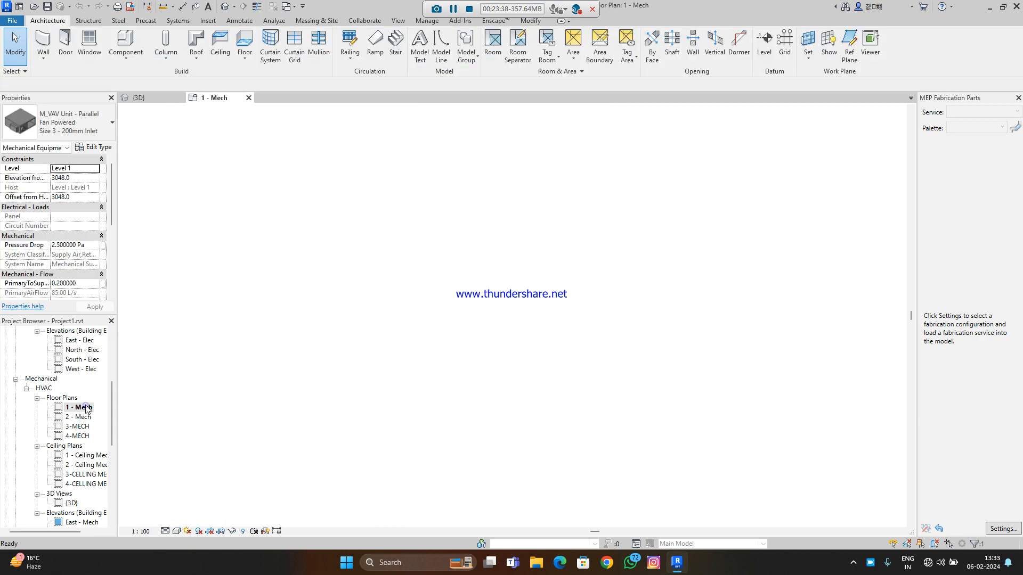
scroll(506, 299, up, 4)
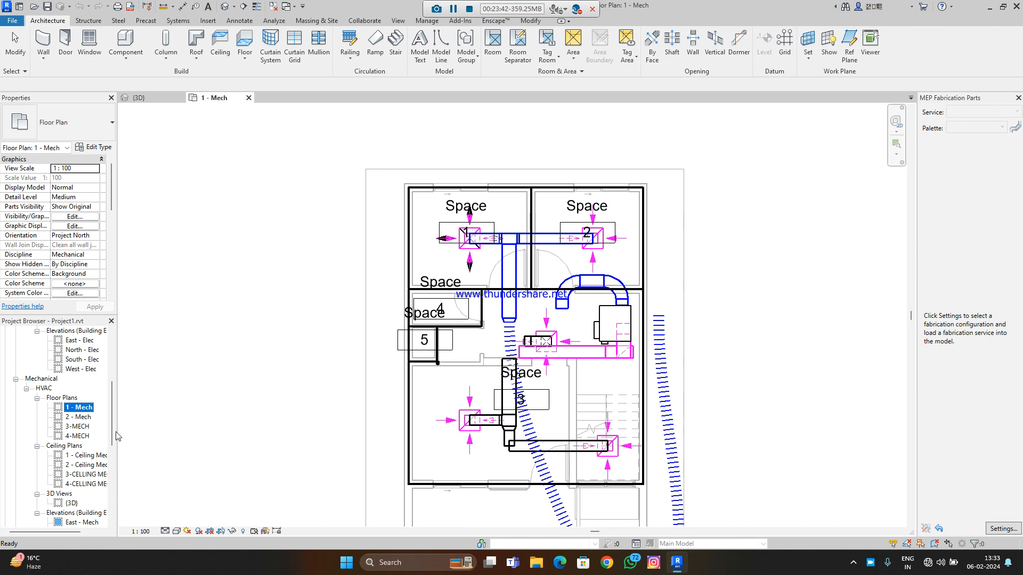
double_click(80, 417)
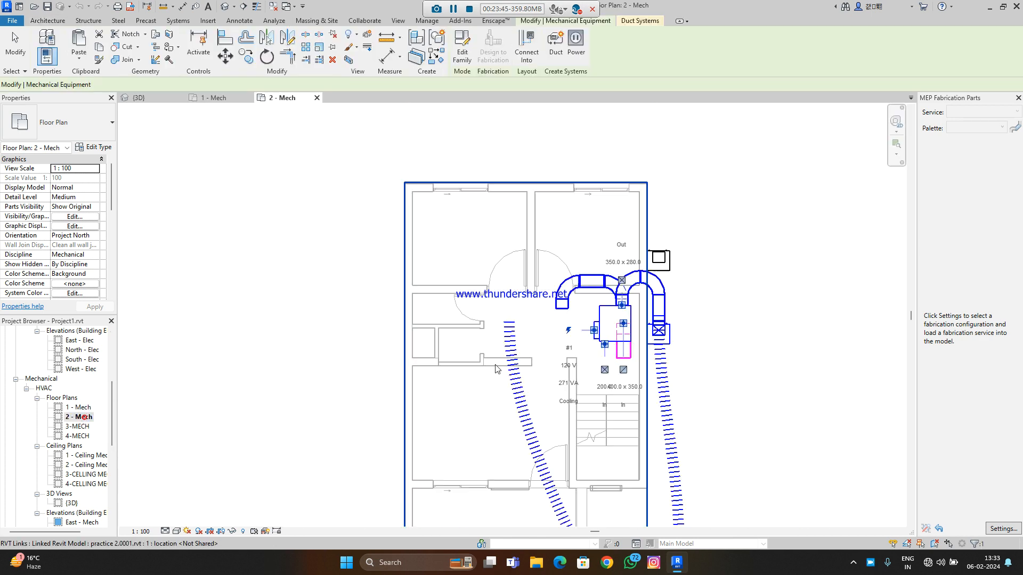
scroll(603, 258, down, 2)
scroll(593, 378, up, 2)
key(Escape)
Open the 3-MECH and 4-MECH floor plans and the 1 - Ceiling Mech plan
double_click(77, 426)
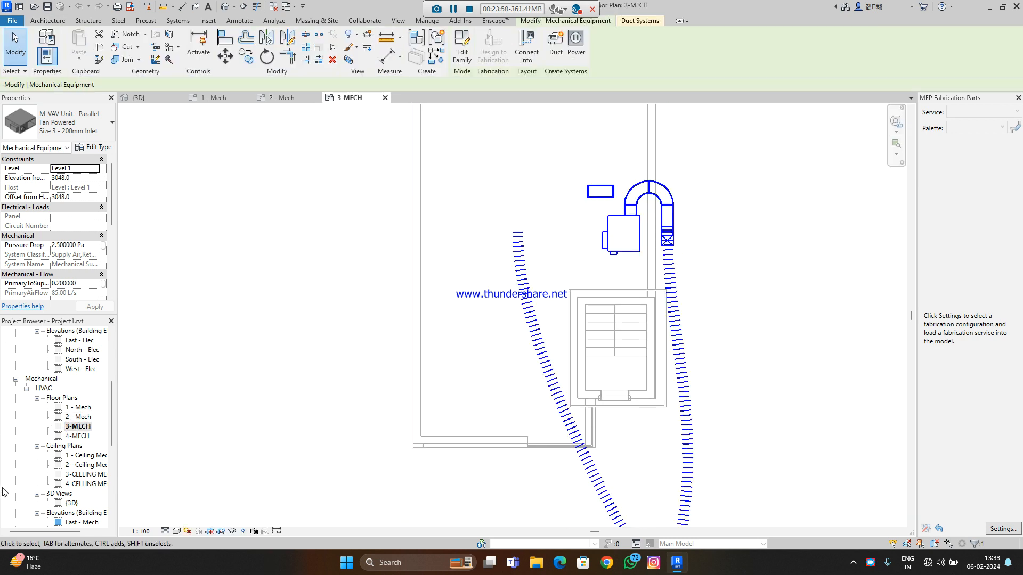
double_click(78, 436)
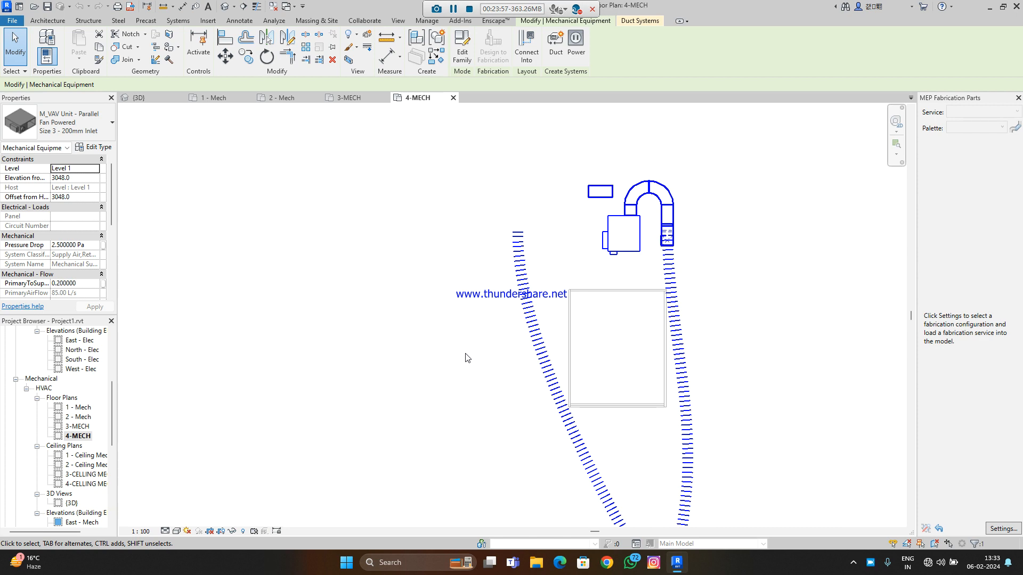
scroll(71, 457, down, 1)
double_click(88, 428)
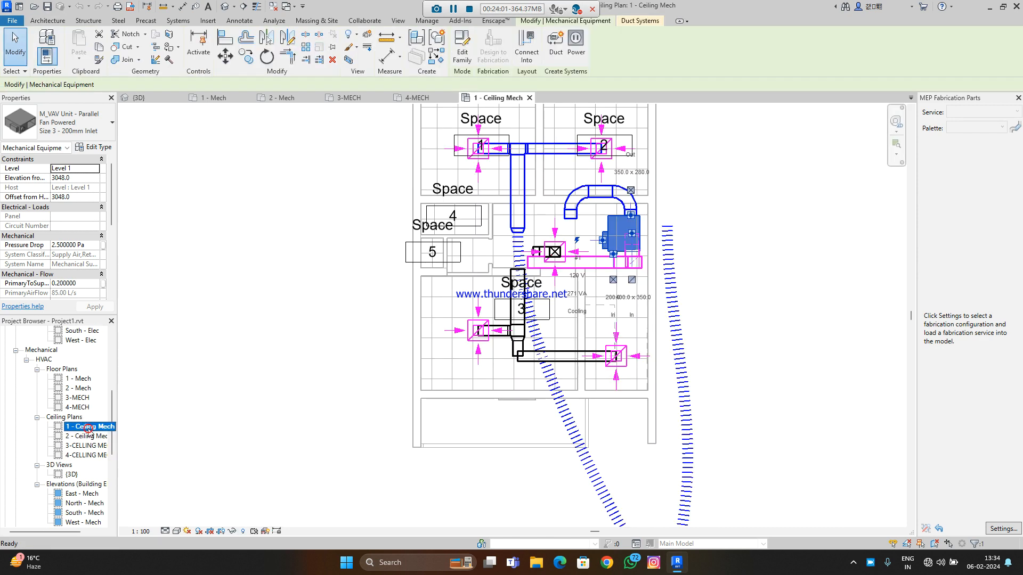
scroll(539, 379, down, 3)
scroll(549, 289, up, 3)
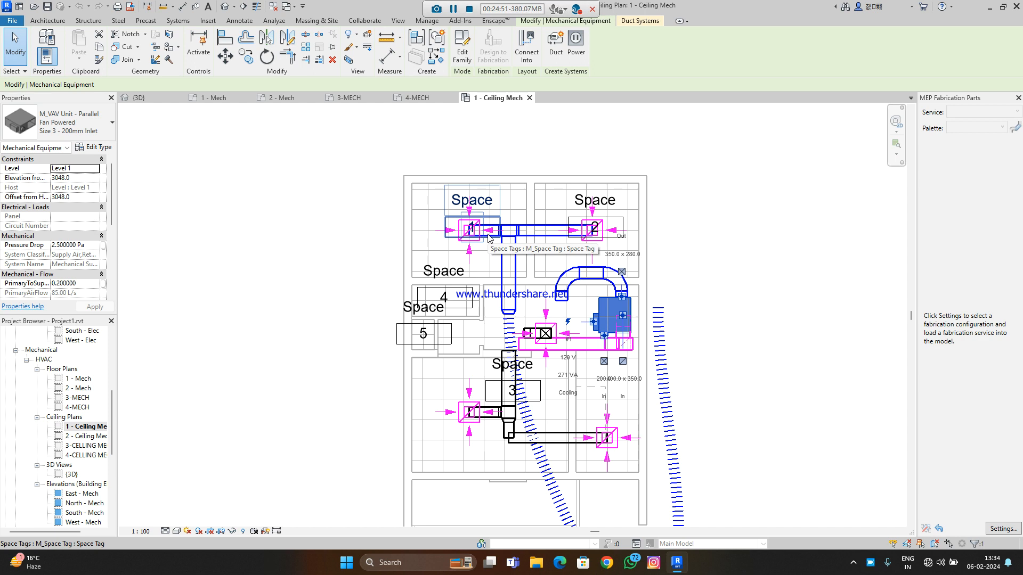
scroll(480, 245, up, 2)
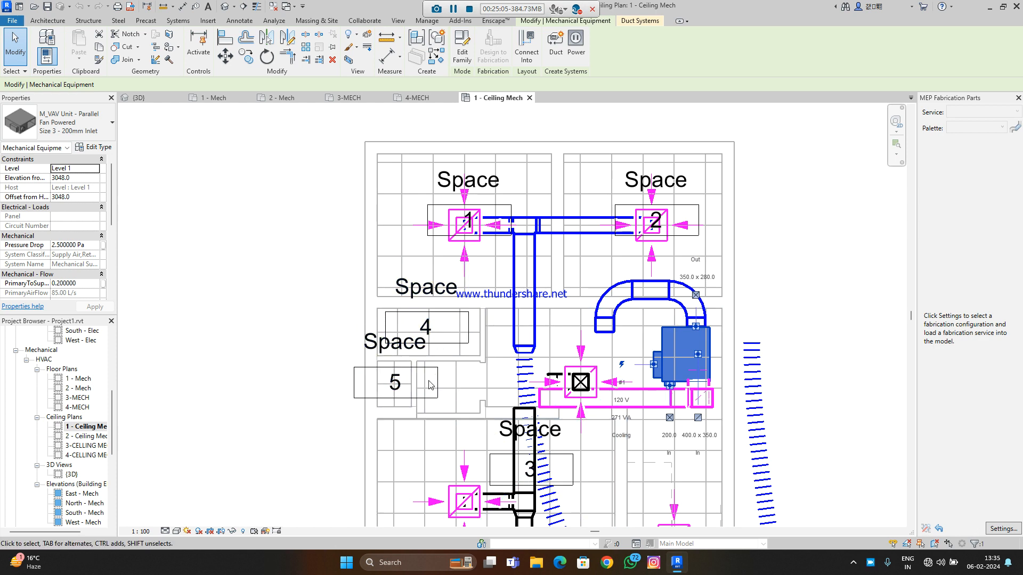
Zoom in and out on the 1 - Ceiling Mech plan to view the VAV unit and supply ducts
scroll(487, 383, down, 3)
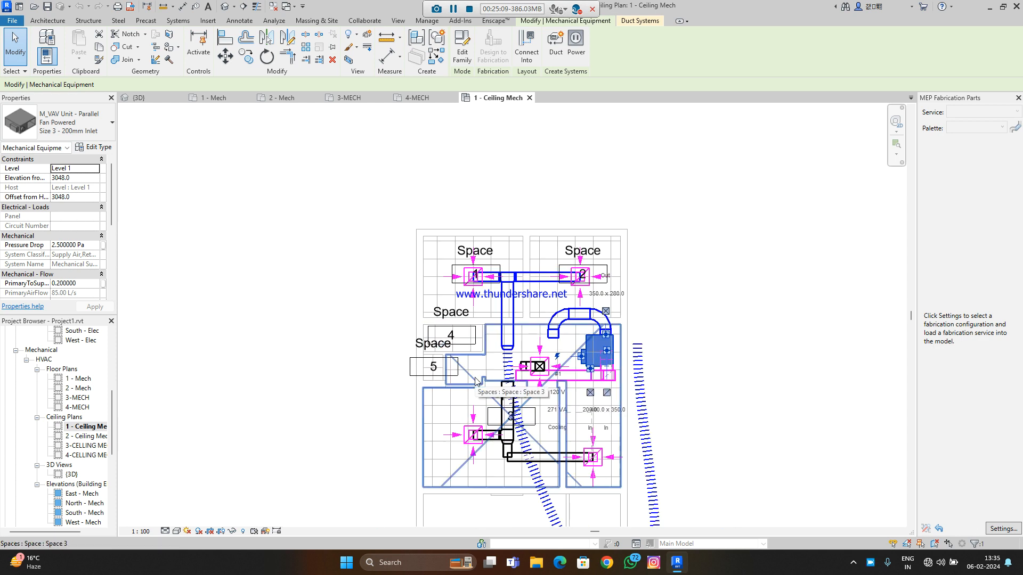
scroll(479, 379, down, 2)
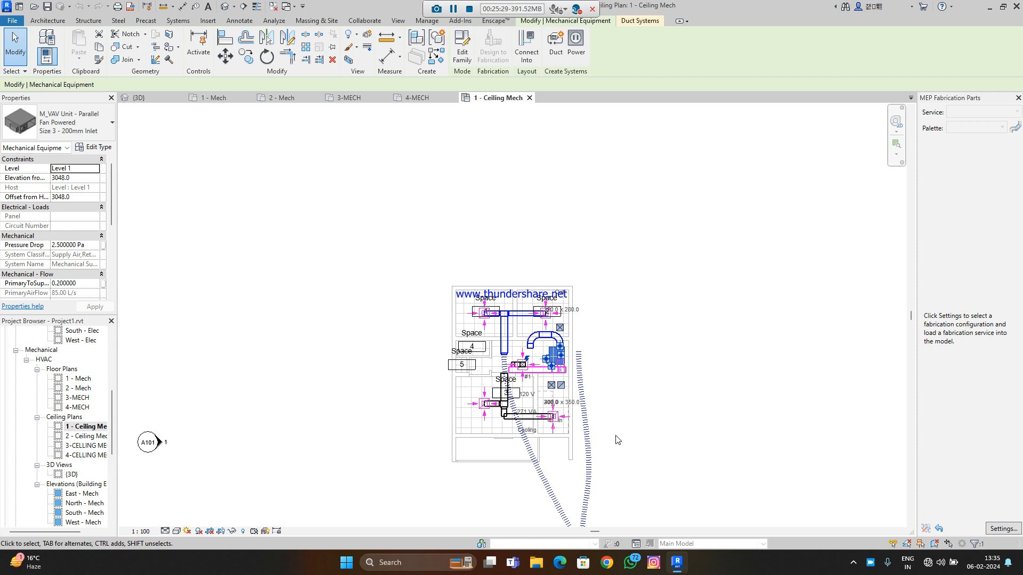
scroll(587, 445, up, 5)
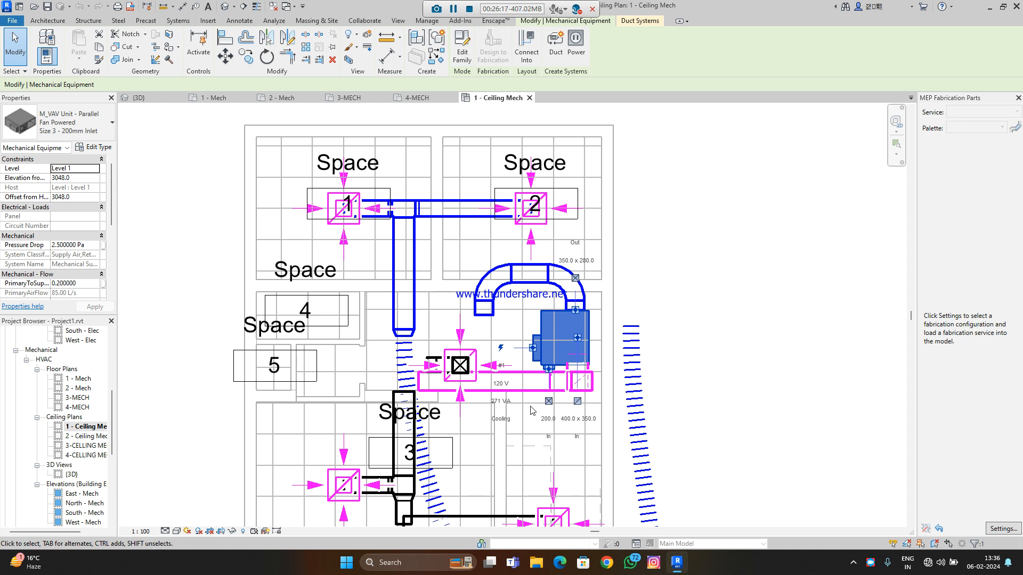
scroll(585, 349, down, 3)
scroll(570, 309, up, 5)
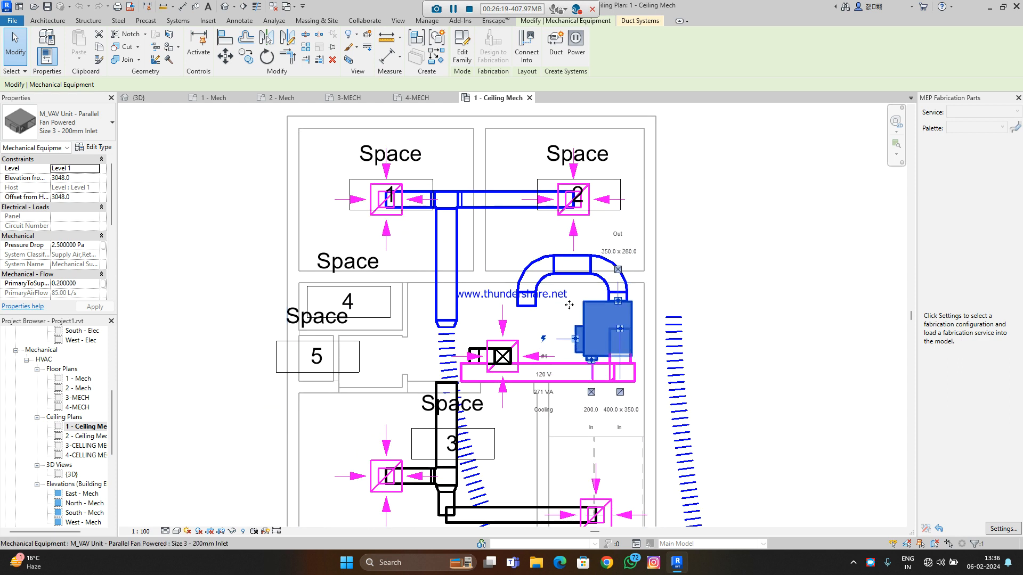
scroll(314, 306, down, 3)
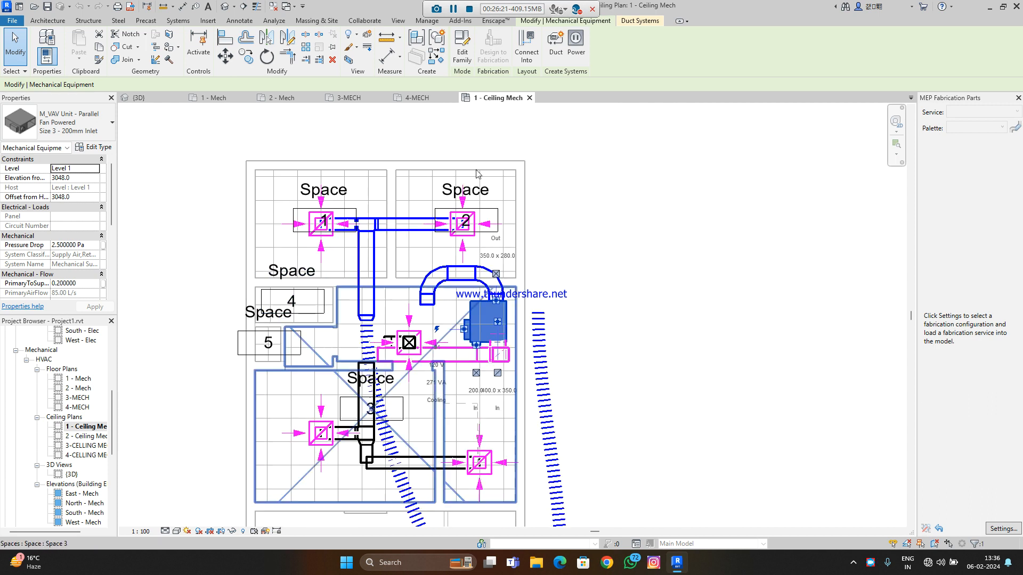
Flip through the 3-MECH, 2-Mech, 1-Mech, {3D} and 4-MECH views, then minimize Revit from 1 - Ceiling Mech
click(355, 97)
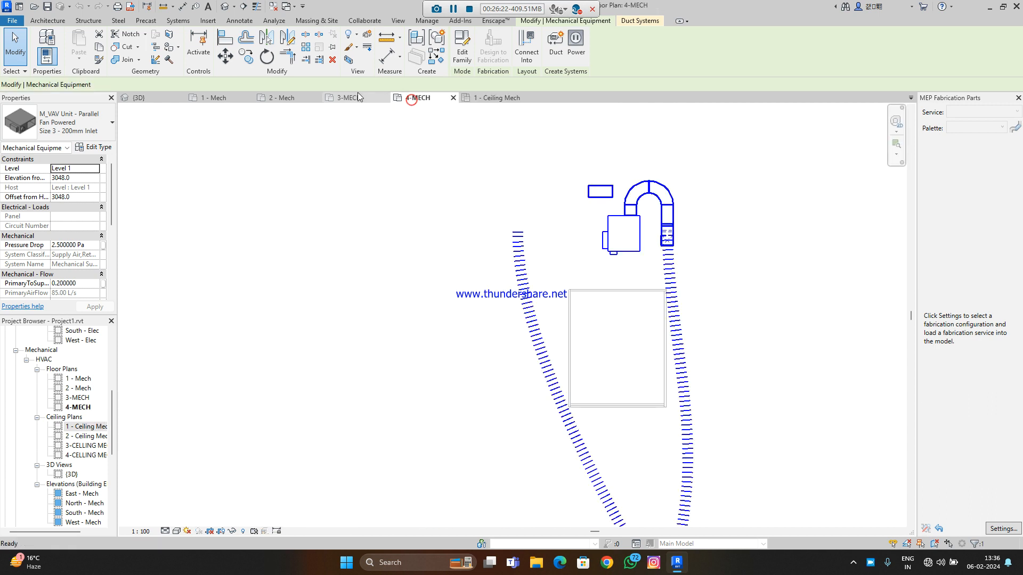
click(282, 98)
click(213, 98)
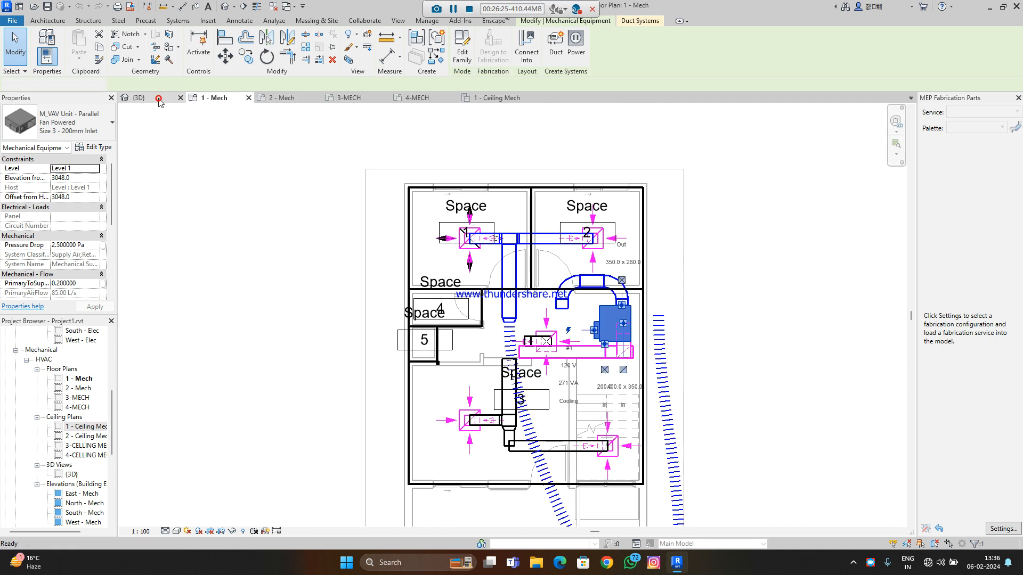
click(155, 98)
click(283, 97)
click(353, 98)
click(429, 96)
click(499, 100)
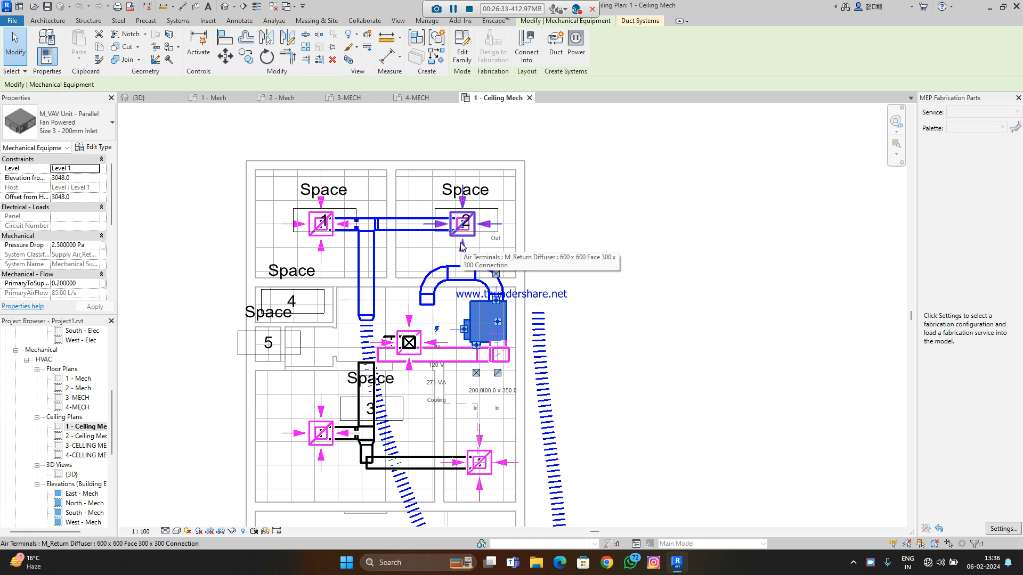
click(988, 6)
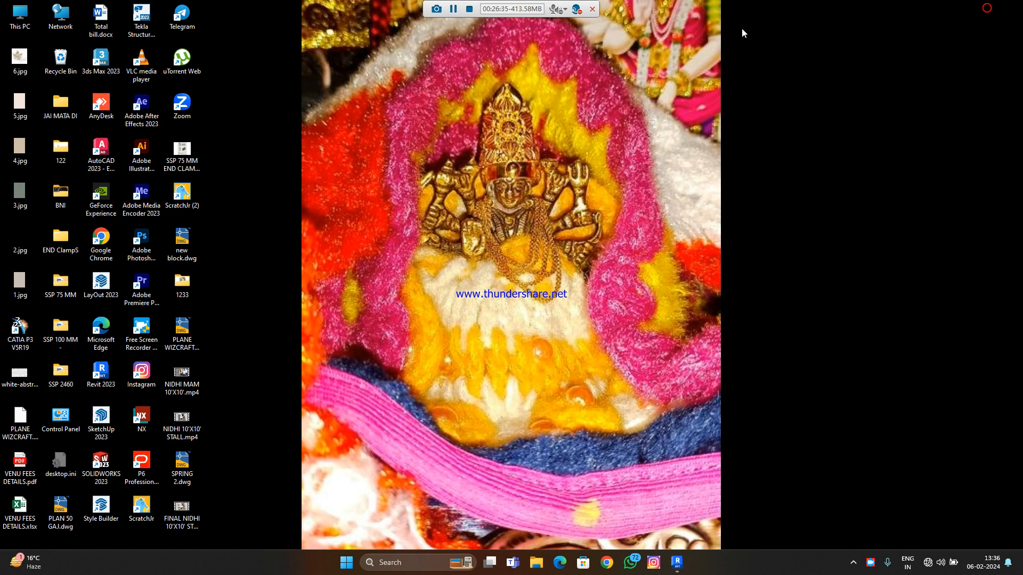
Open the Downloads folder from This PC and scroll through its files
click(25, 15)
double_click(26, 17)
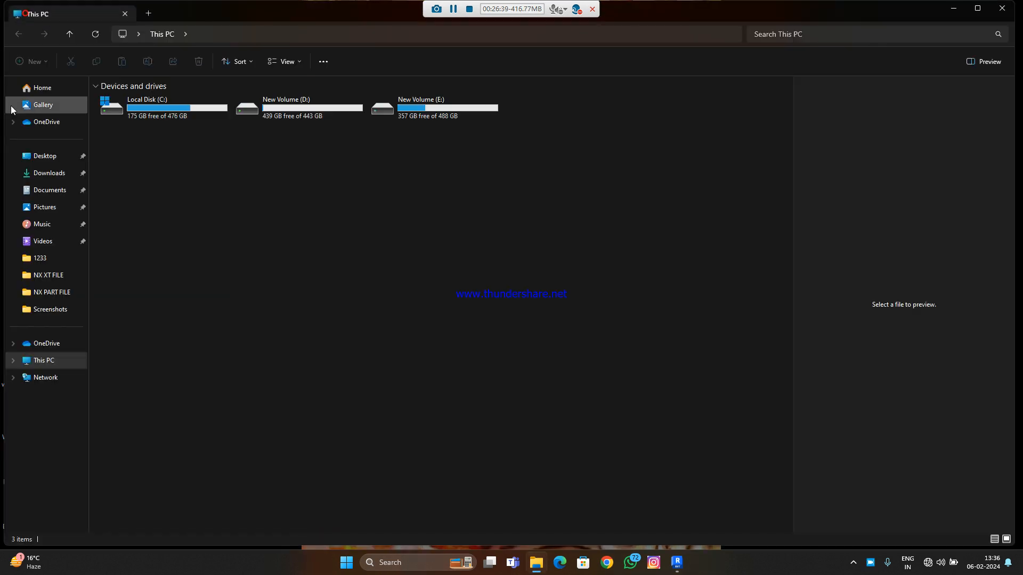
click(48, 172)
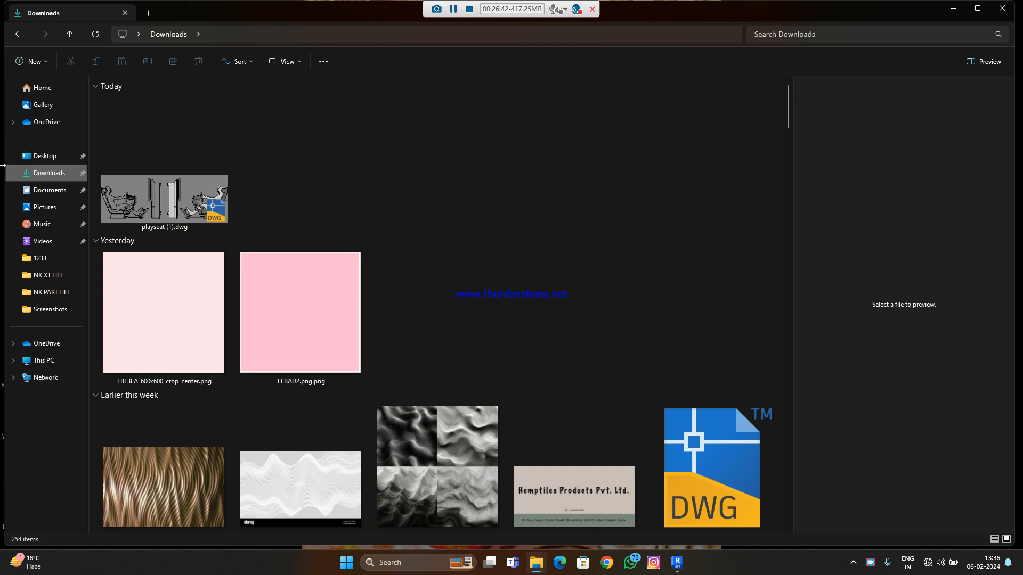
scroll(259, 290, down, 10)
scroll(478, 367, down, 15)
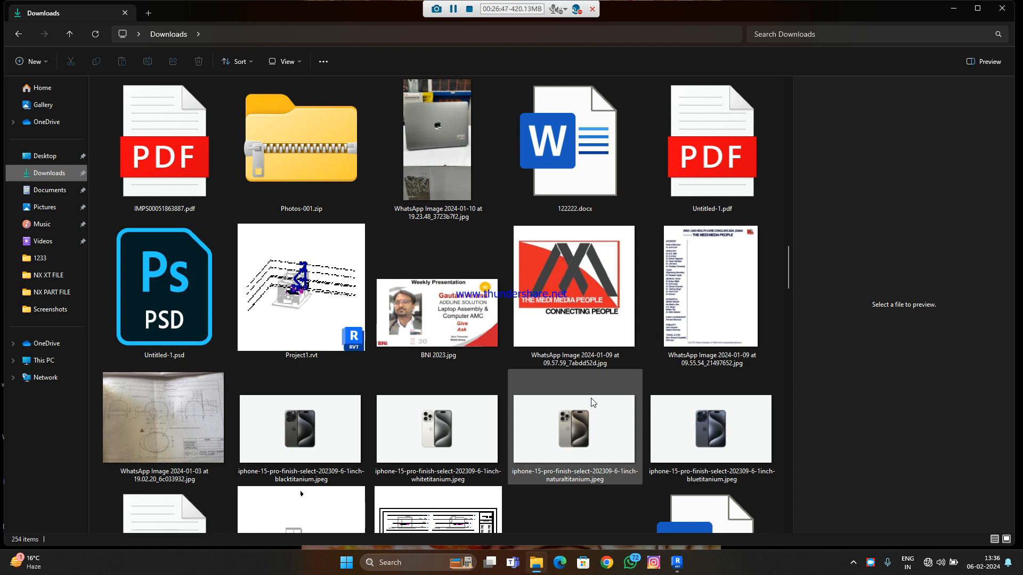
scroll(592, 402, down, 15)
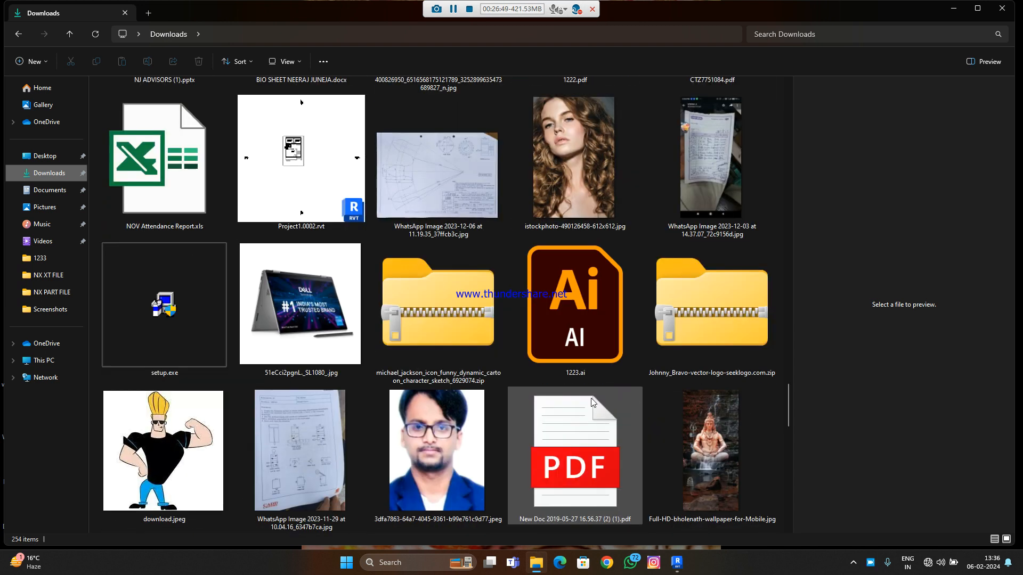
scroll(591, 402, down, 5)
scroll(591, 402, down, 3)
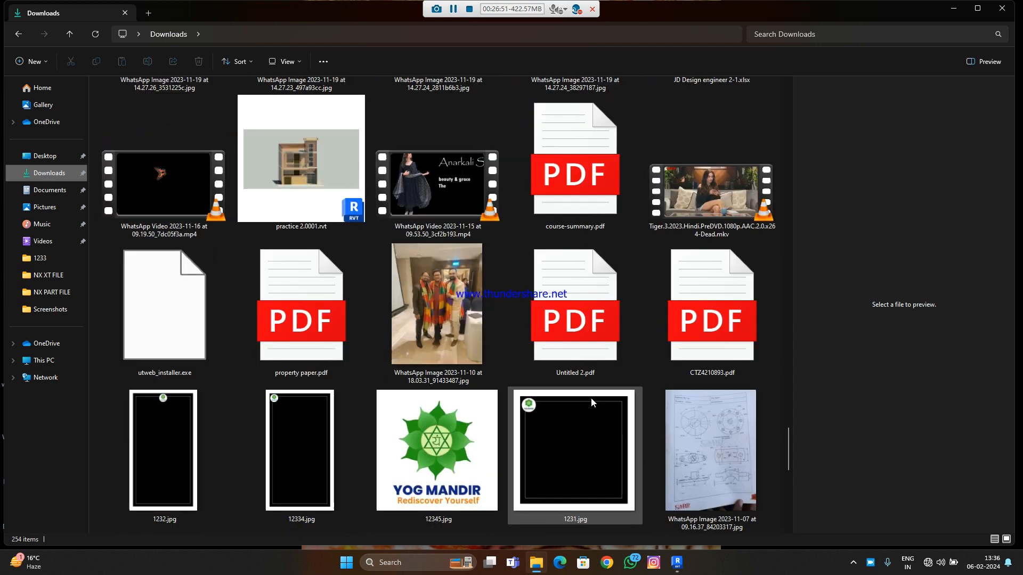
scroll(591, 402, down, 3)
scroll(591, 401, down, 10)
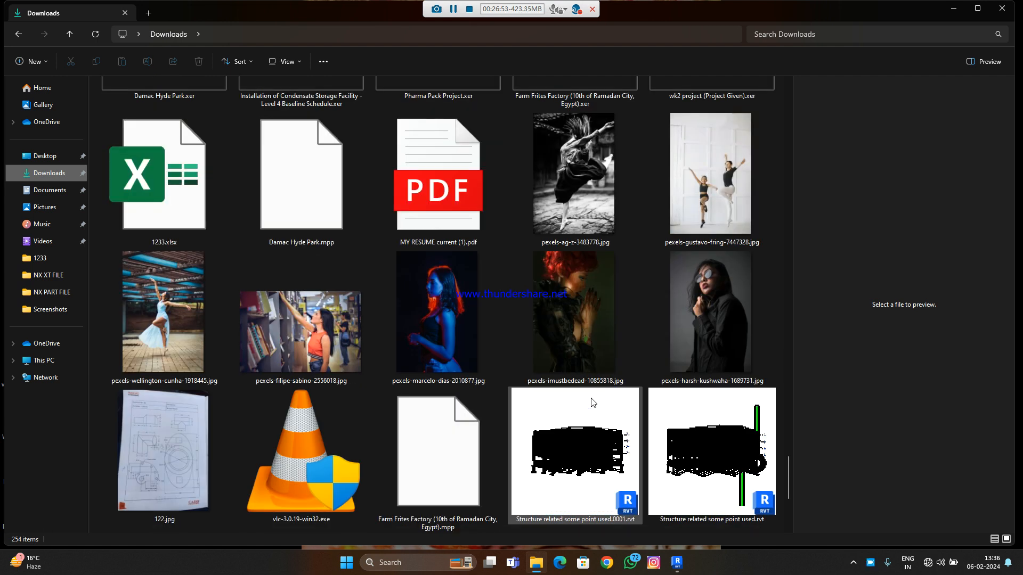
scroll(591, 401, down, 5)
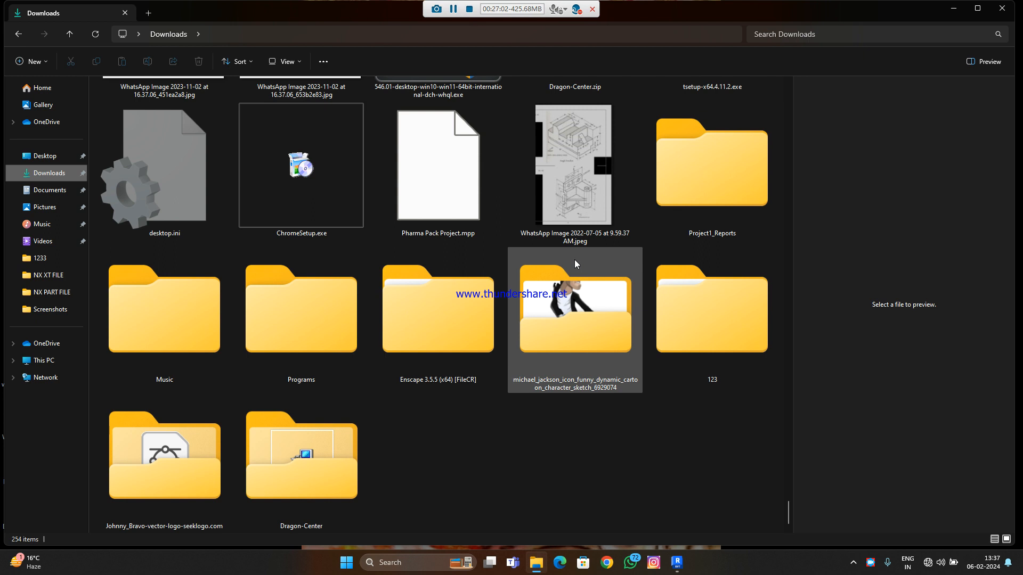
scroll(574, 260, up, 5)
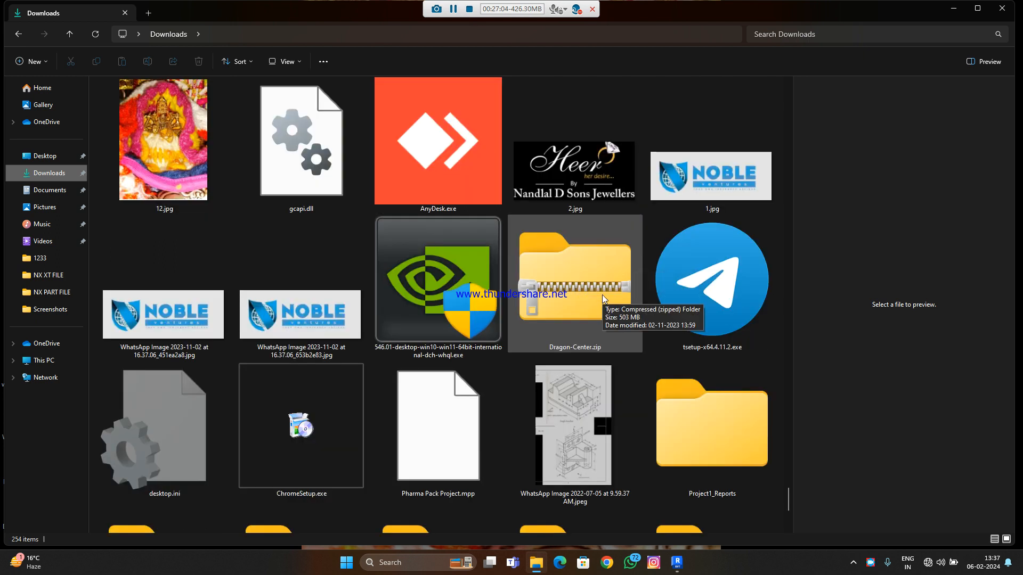
scroll(602, 295, up, 10)
scroll(602, 295, up, 15)
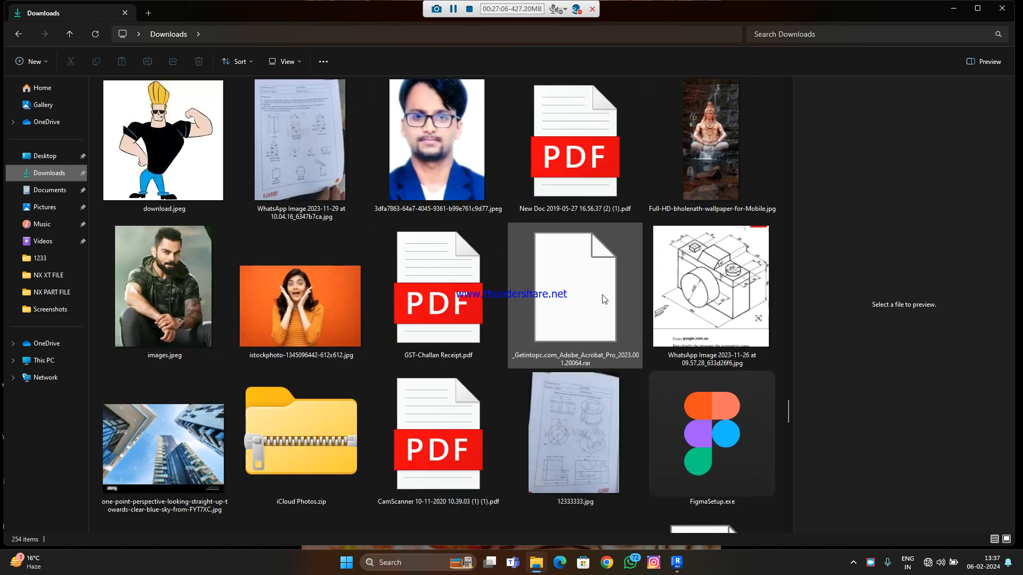
scroll(602, 295, up, 12)
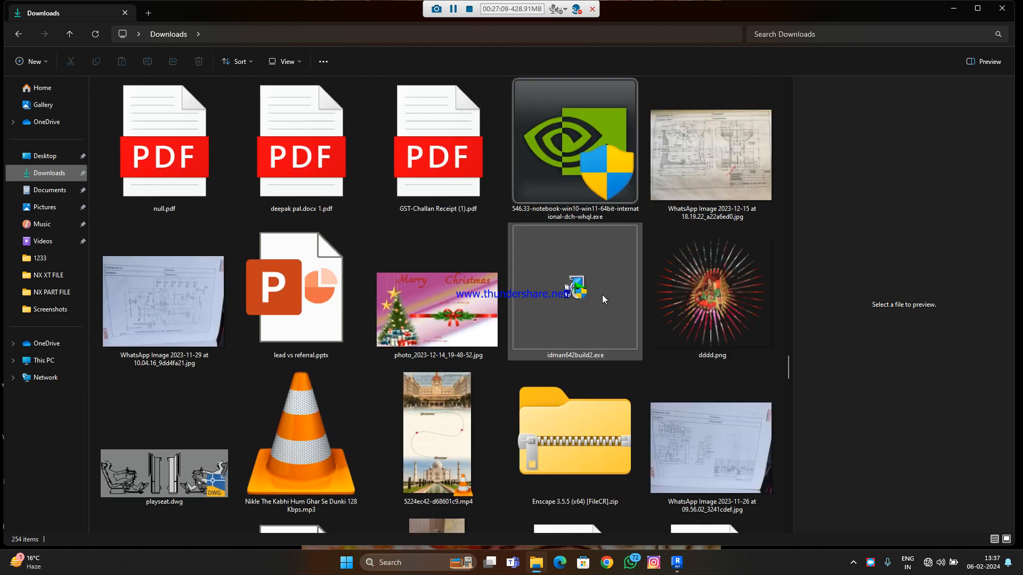
scroll(603, 299, up, 10)
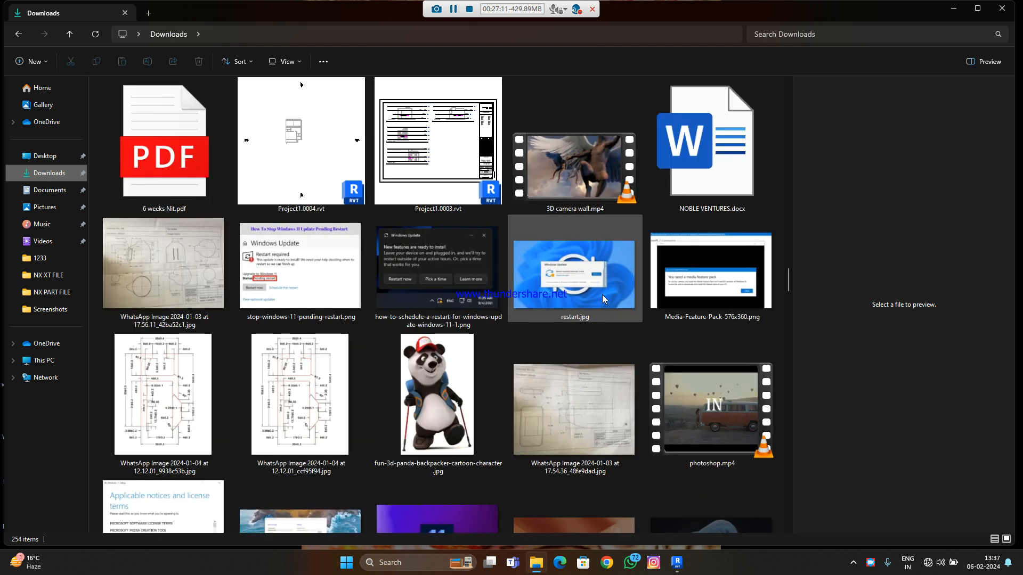
scroll(604, 299, up, 10)
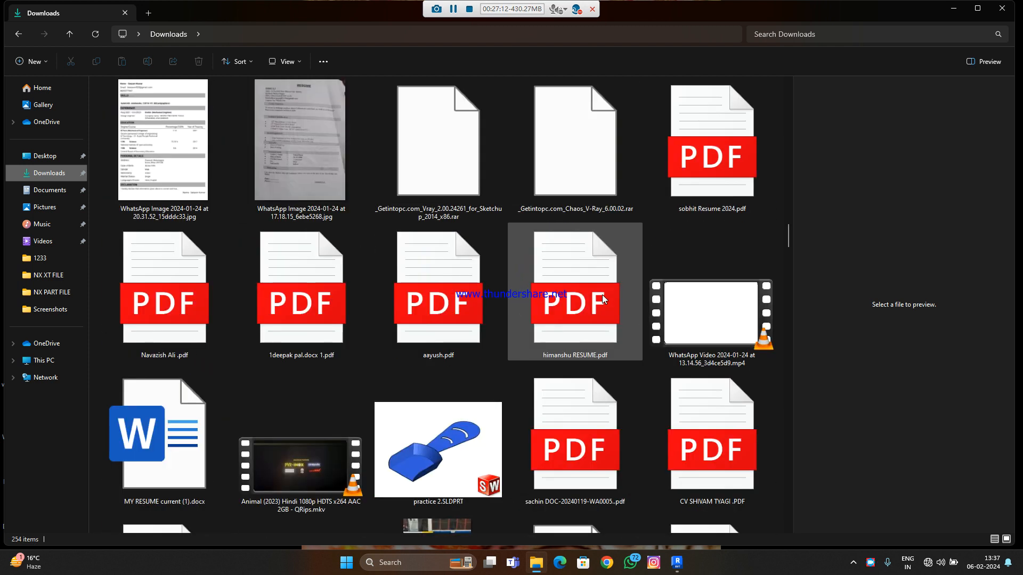
scroll(603, 299, up, 5)
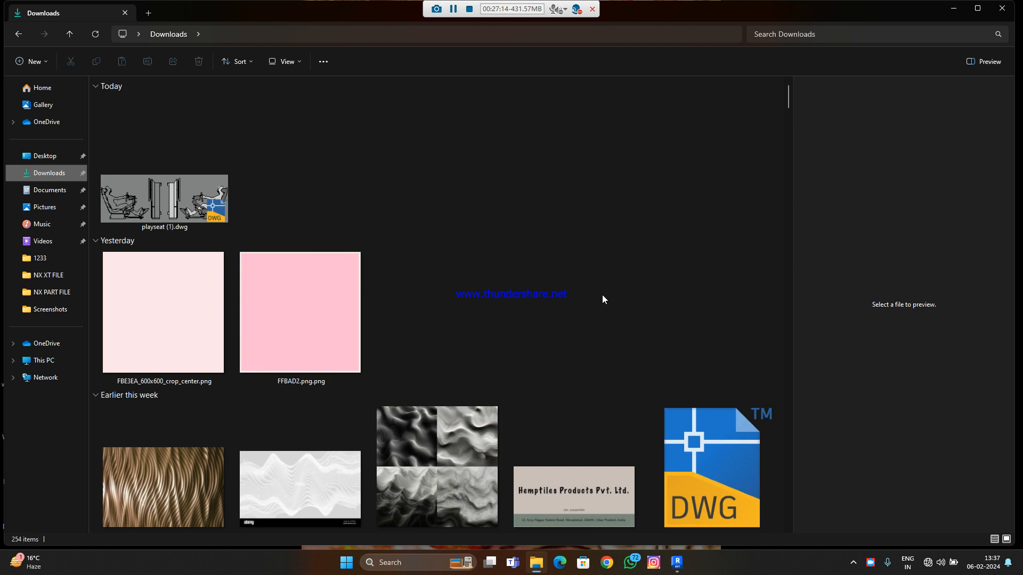
scroll(602, 298, down, 15)
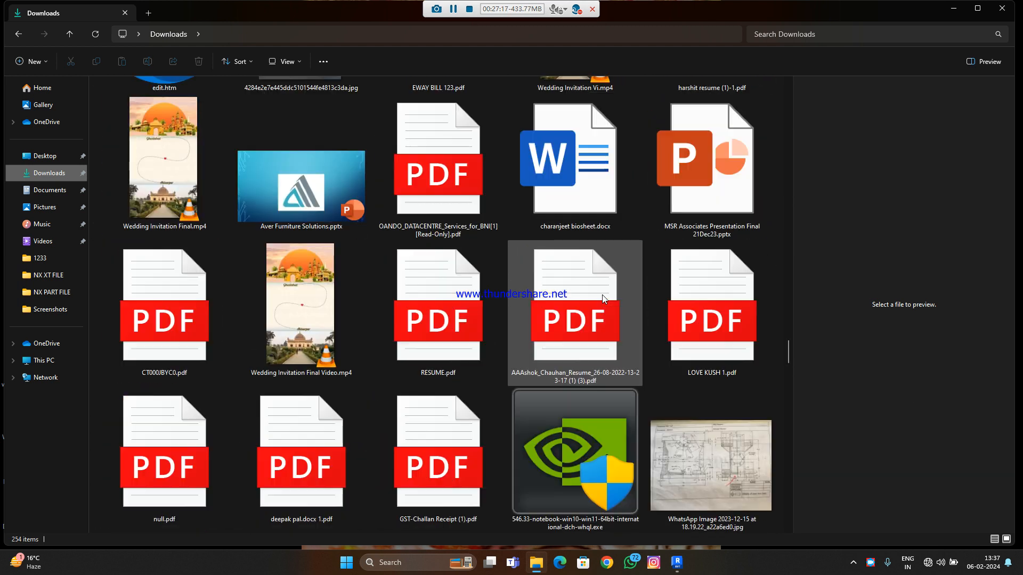
scroll(604, 299, down, 5)
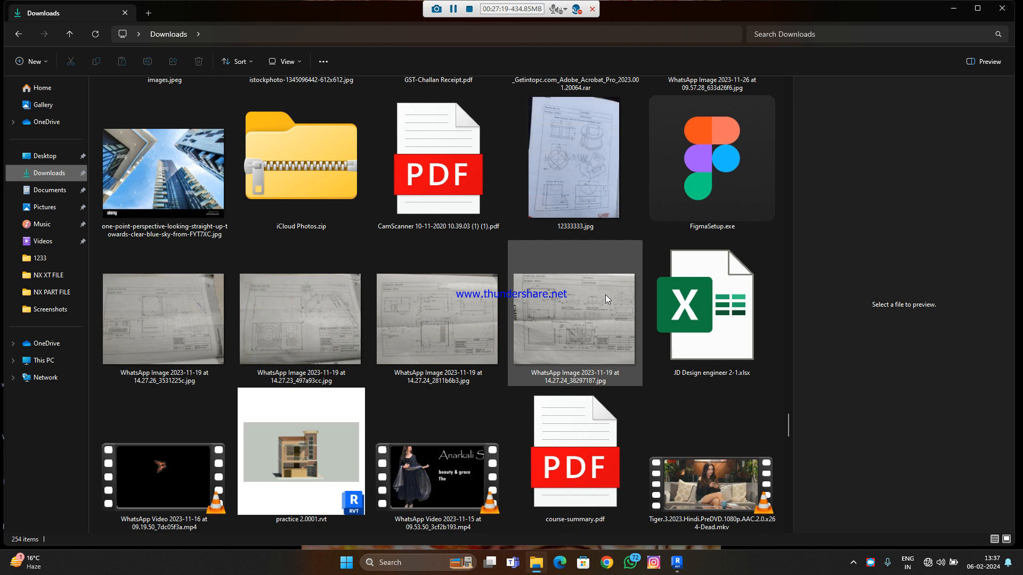
scroll(524, 350, down, 10)
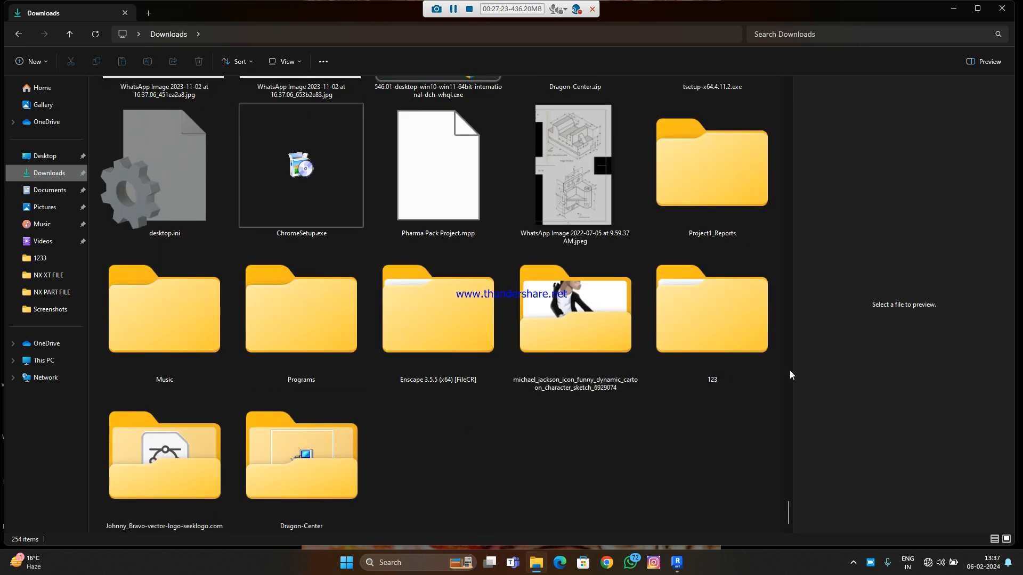
Peek into folder 123, open Project1_Reports, then search Windows for 'out'
double_click(746, 348)
key(alt+Left)
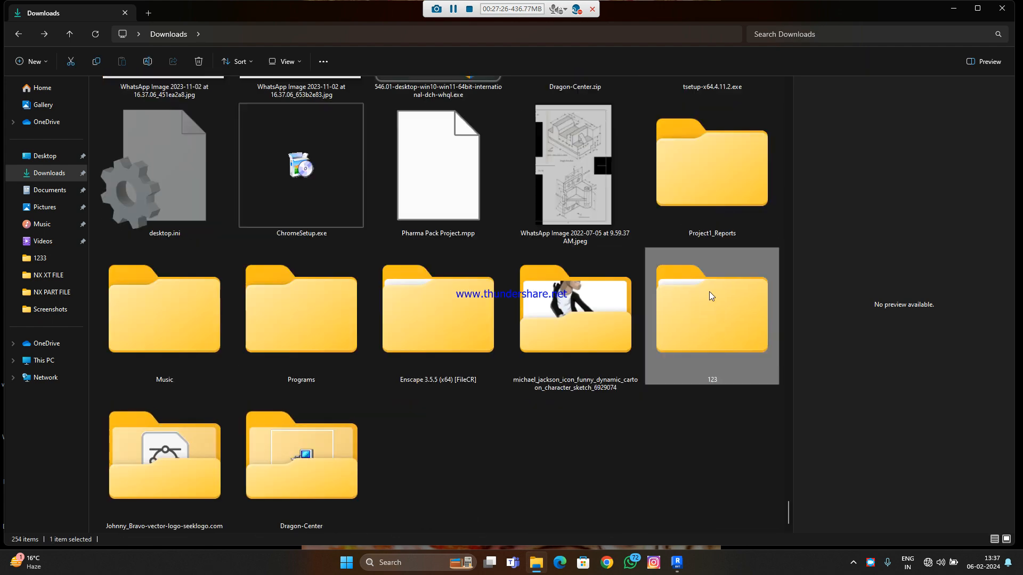
double_click(726, 215)
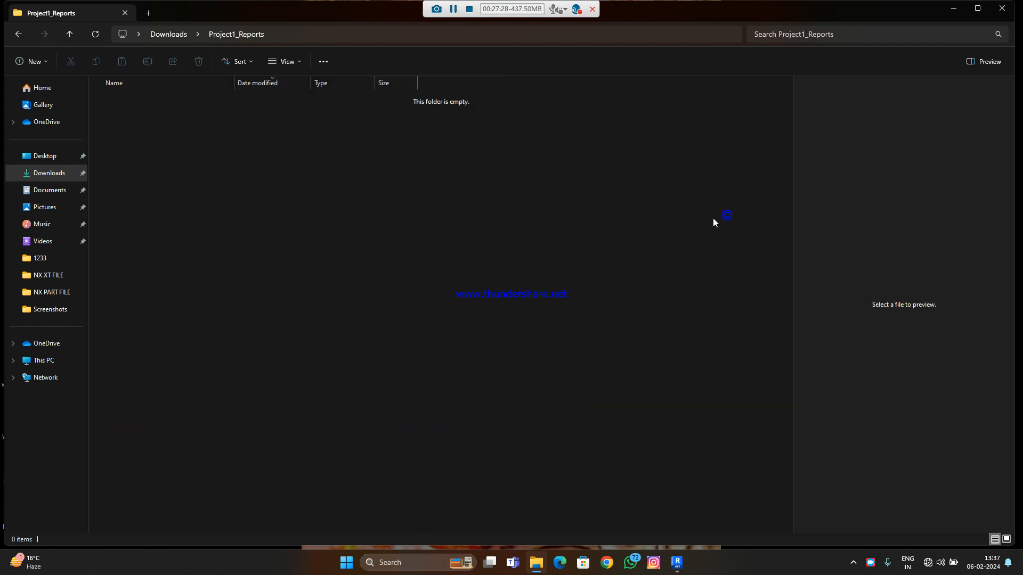
click(430, 565)
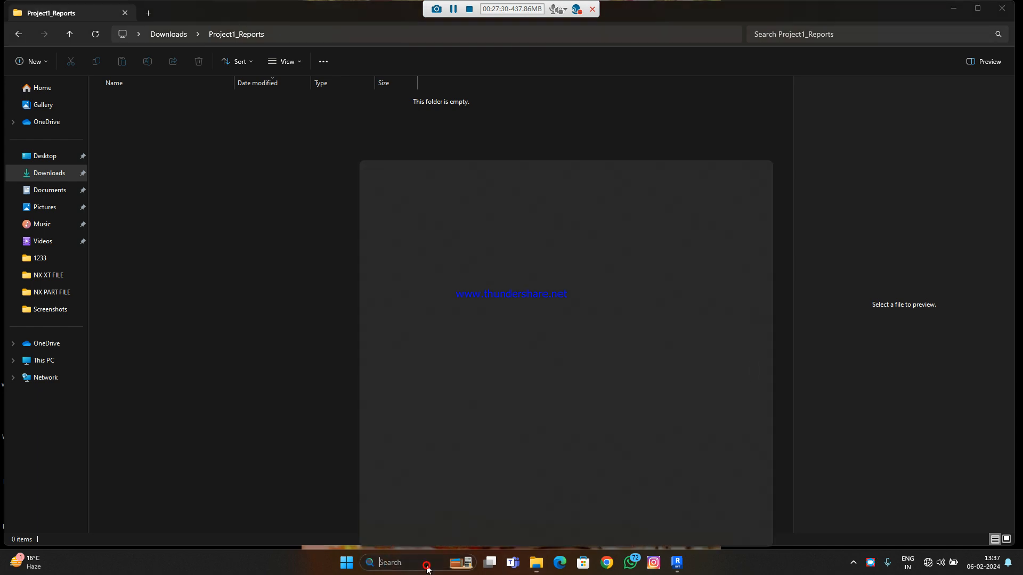
text(out)
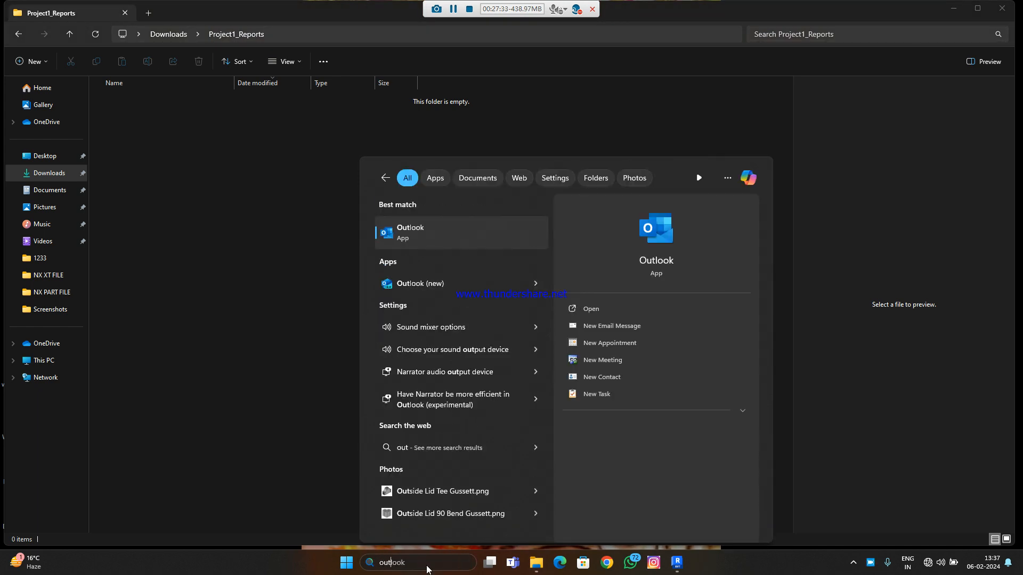
Launch Outlook, dismiss the genuine Office warning, and show the Sent folder
click(505, 232)
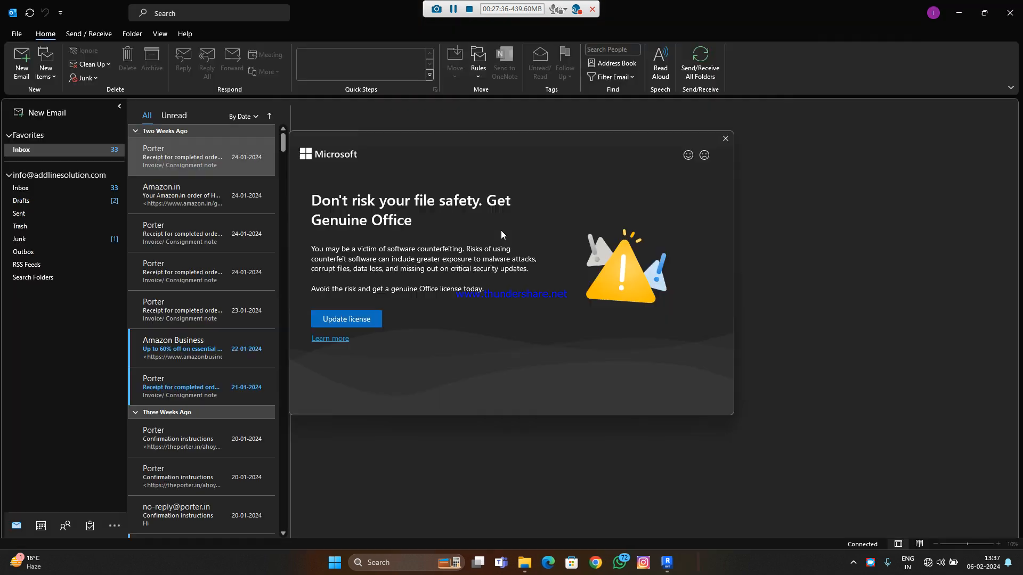
click(724, 139)
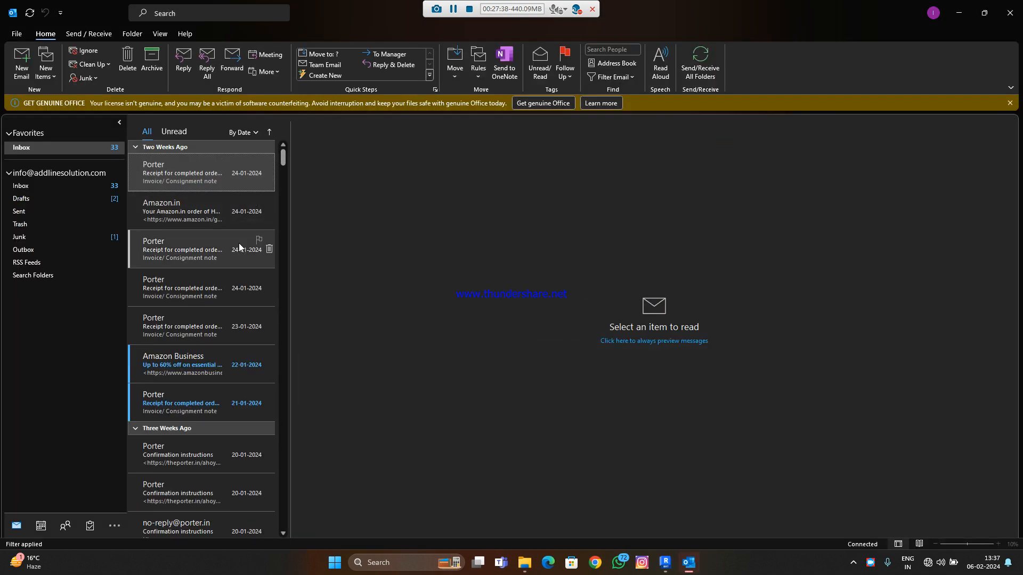
click(30, 212)
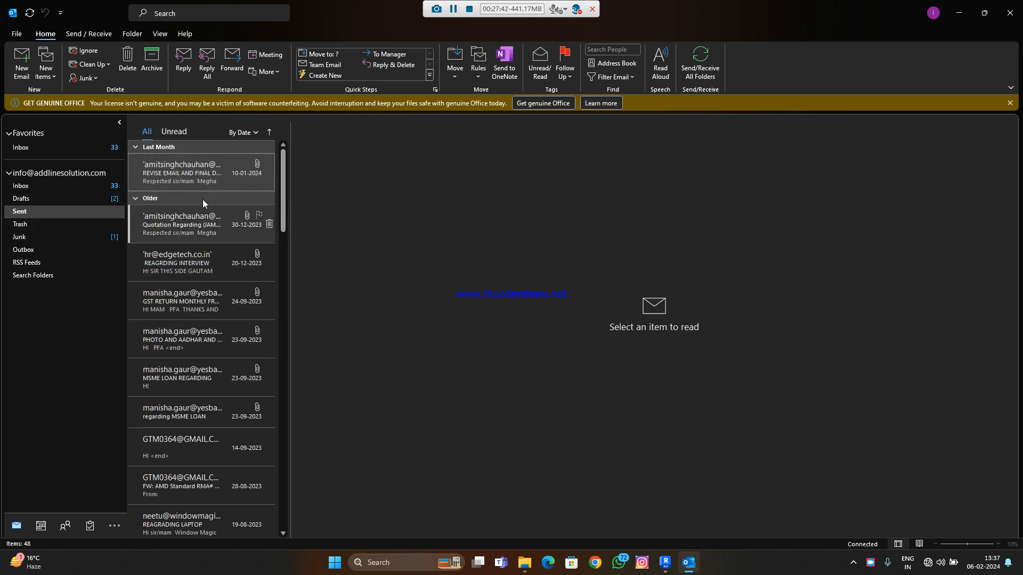
Read the sent emails from the quotation message through the AMD RMA approval, then return to Inbox
click(207, 181)
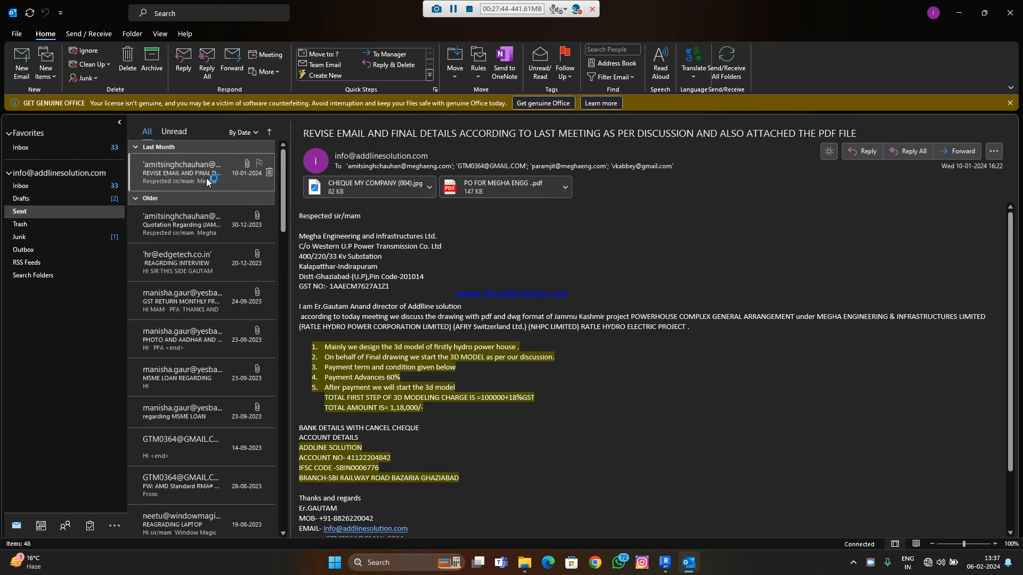
click(184, 216)
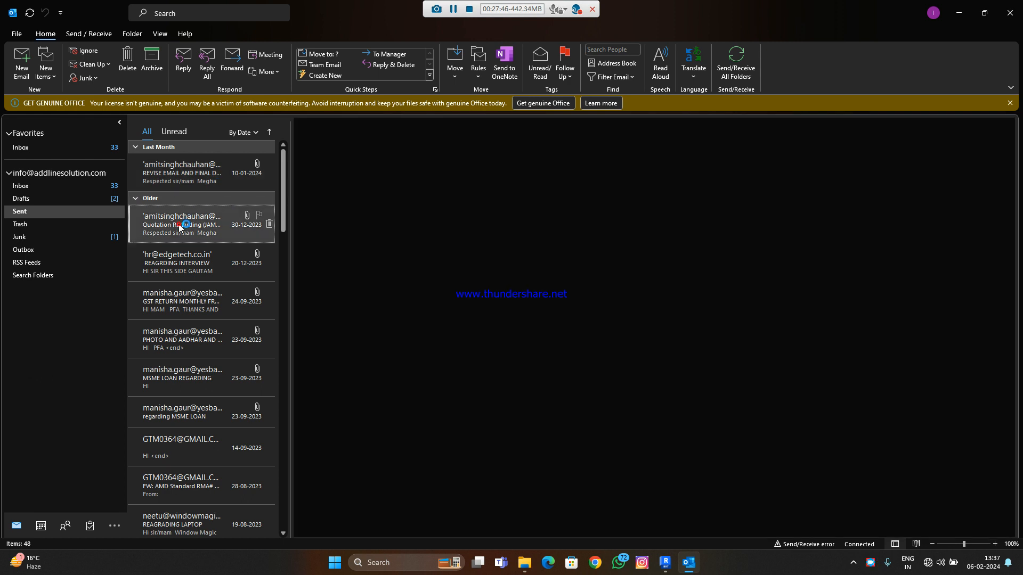
click(194, 269)
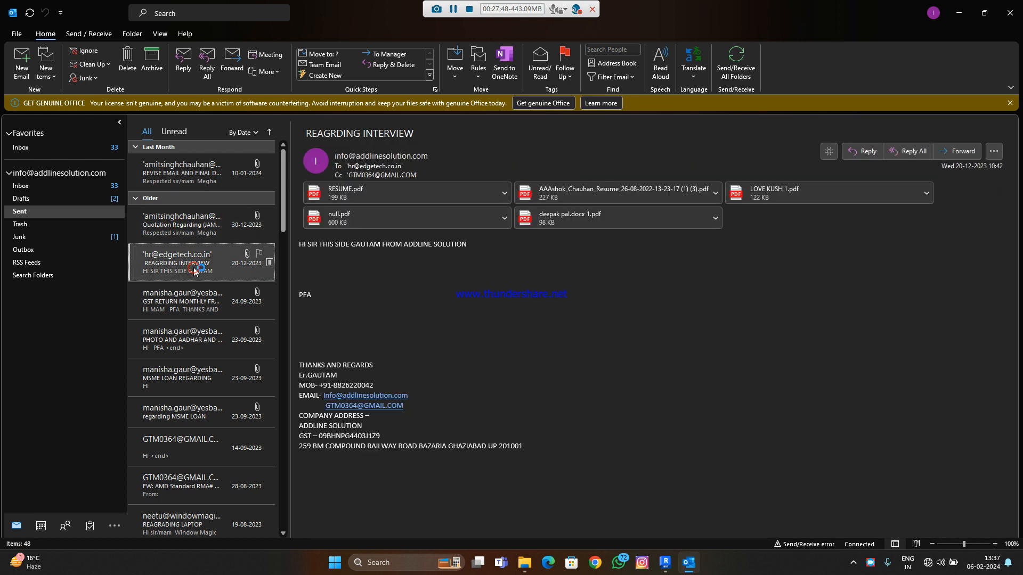
click(196, 297)
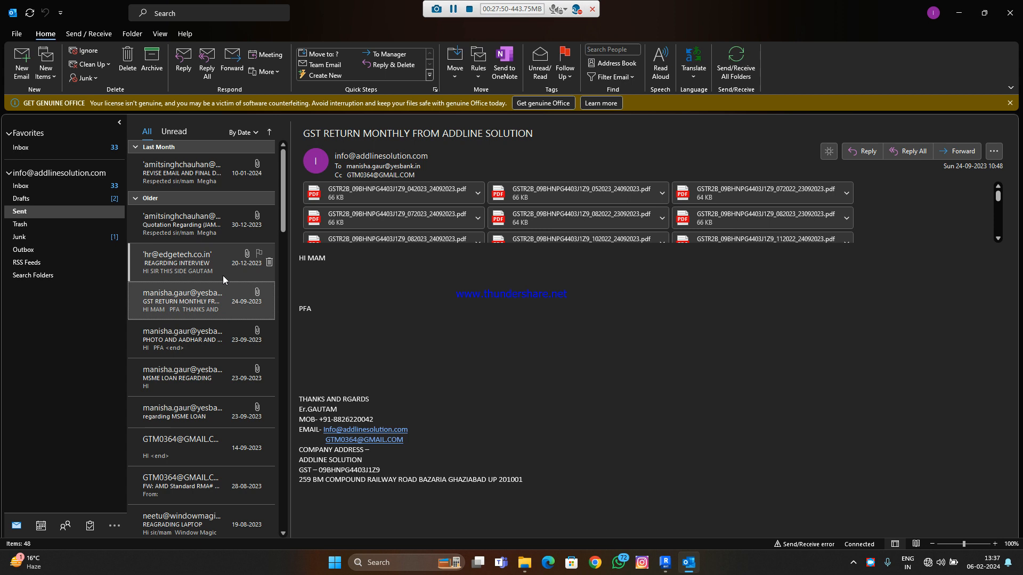
scroll(213, 280, down, 1)
click(181, 289)
click(183, 326)
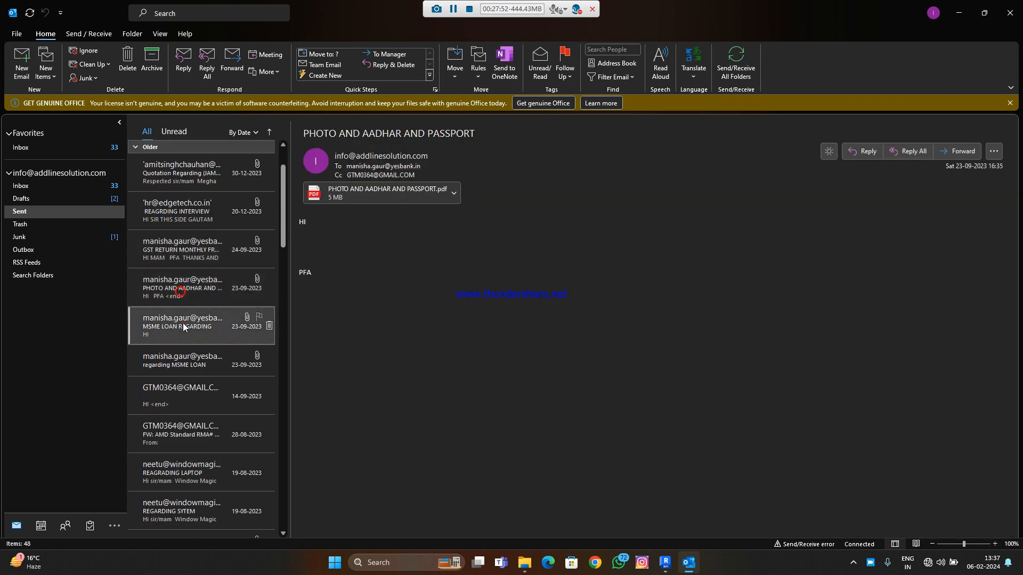
click(185, 367)
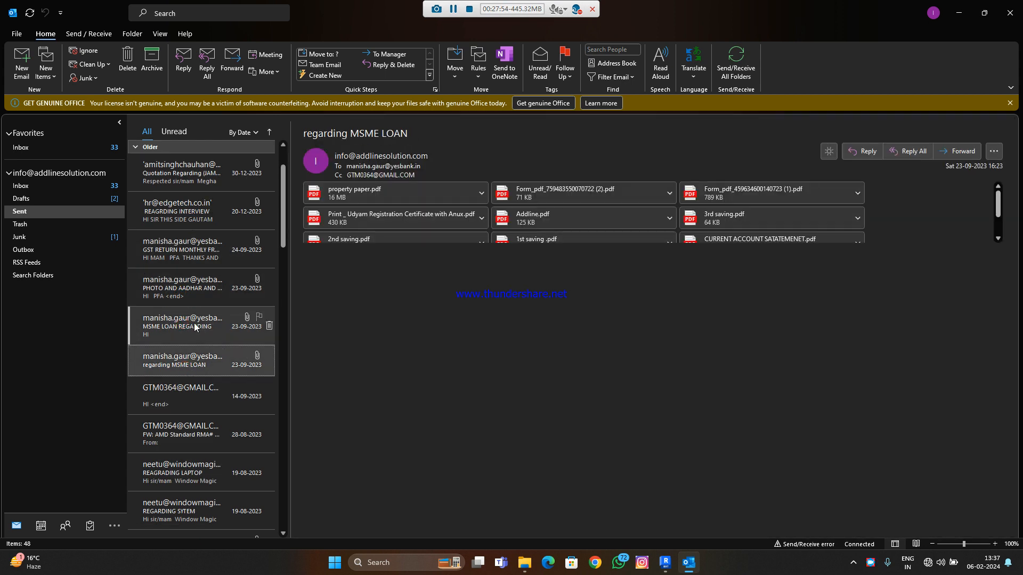
scroll(181, 356, down, 1)
click(184, 385)
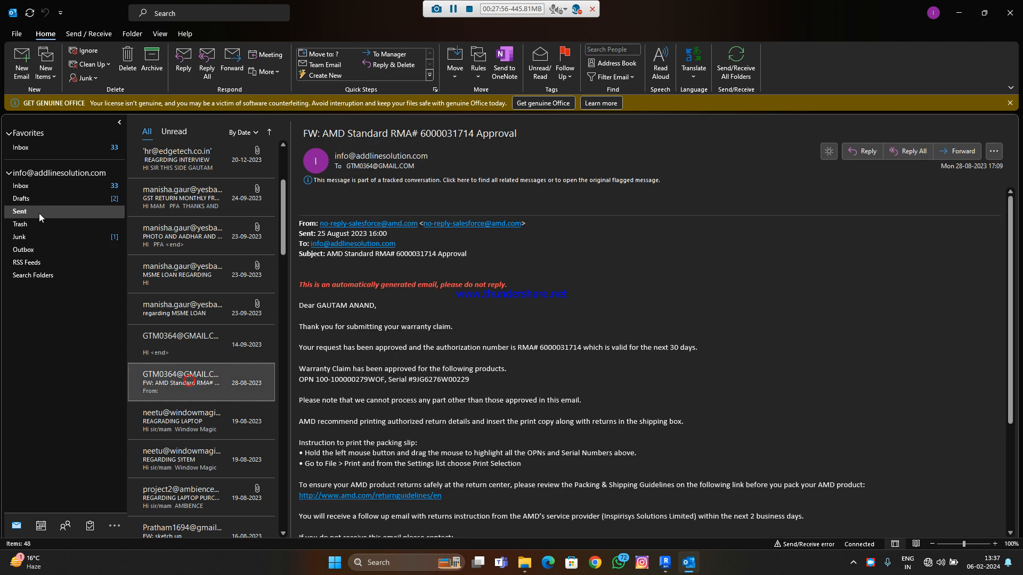
click(45, 191)
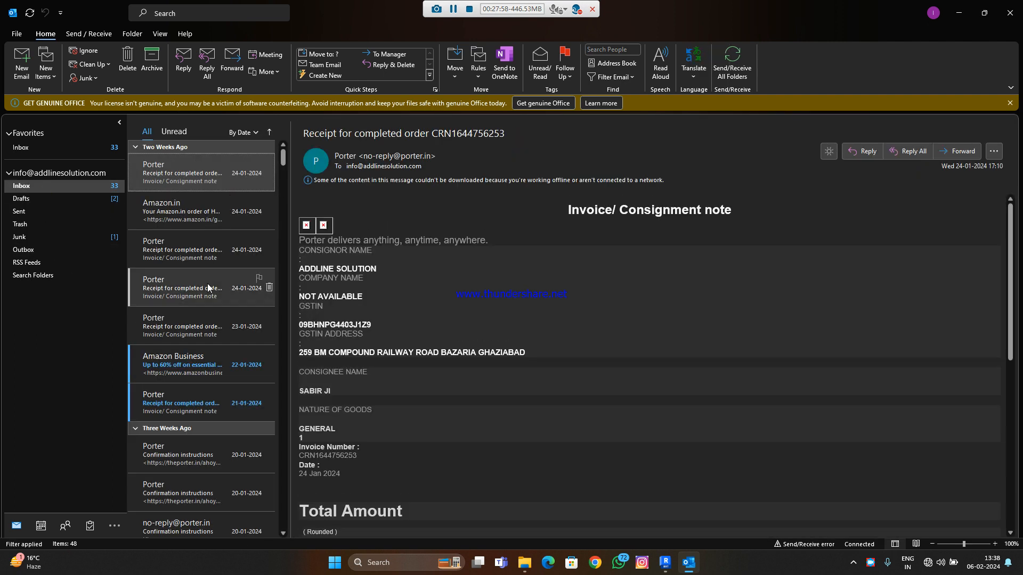
Read the Porter confirmation, Minimum 50% off, Grand Opening Deals and Get Early Access emails
scroll(201, 304, down, 3)
click(202, 368)
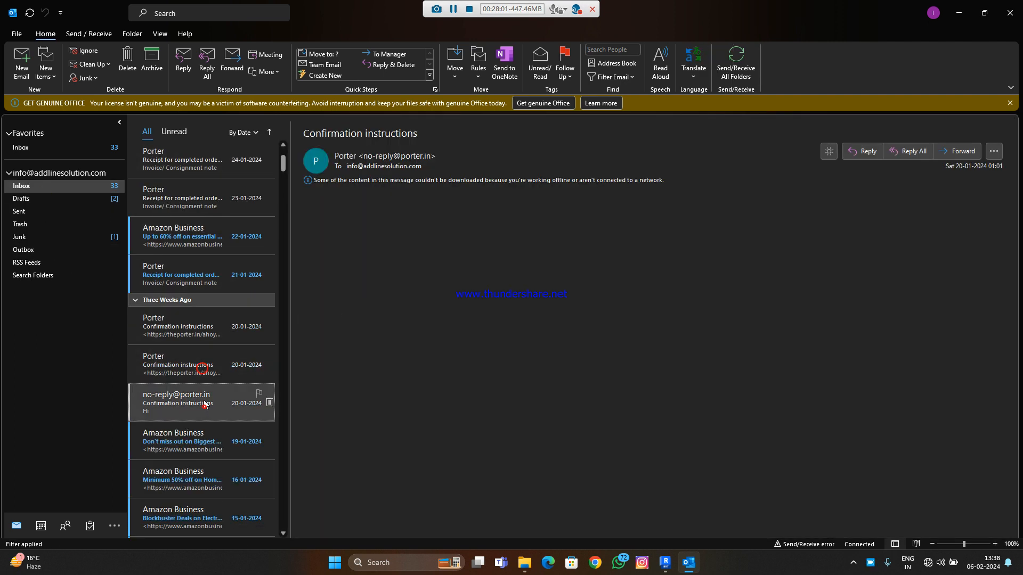
scroll(205, 405, down, 2)
click(197, 403)
scroll(196, 403, down, 4)
click(191, 387)
scroll(192, 388, down, 4)
click(194, 385)
scroll(195, 385, down, 4)
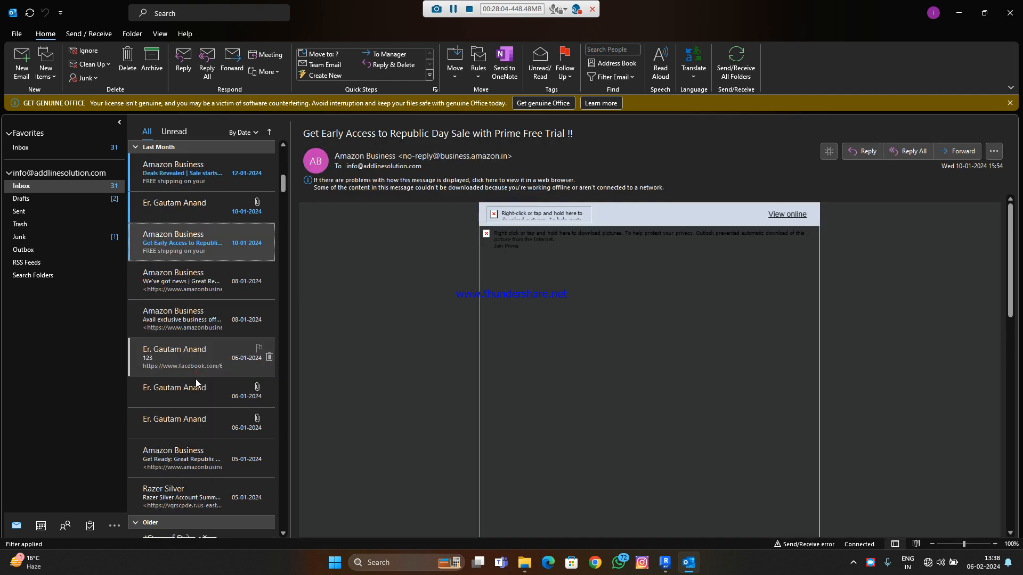
Read the remaining emails through Great Republic Day Sale, then restore Outlook and go to Downloads
click(198, 373)
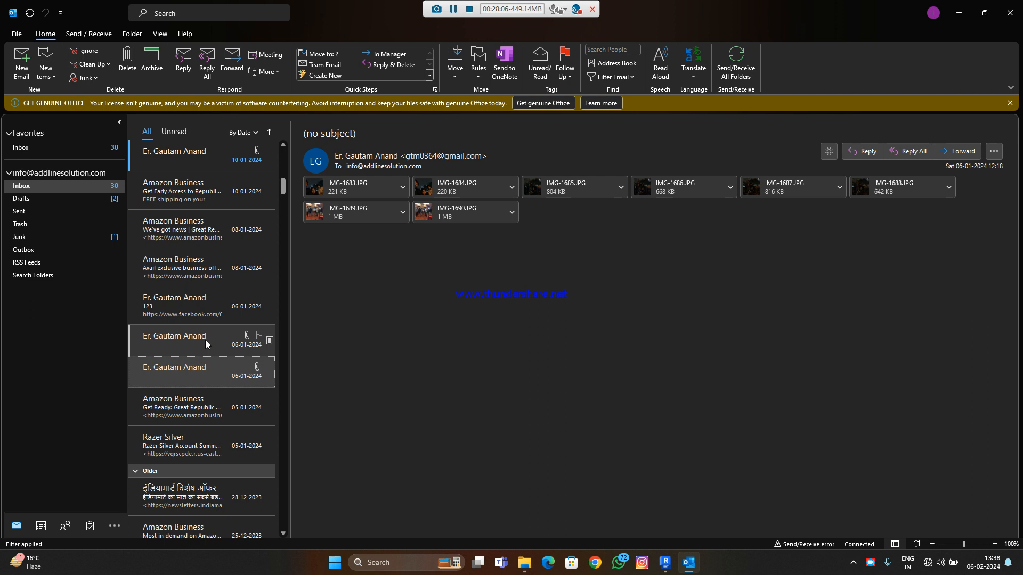
click(204, 337)
click(193, 310)
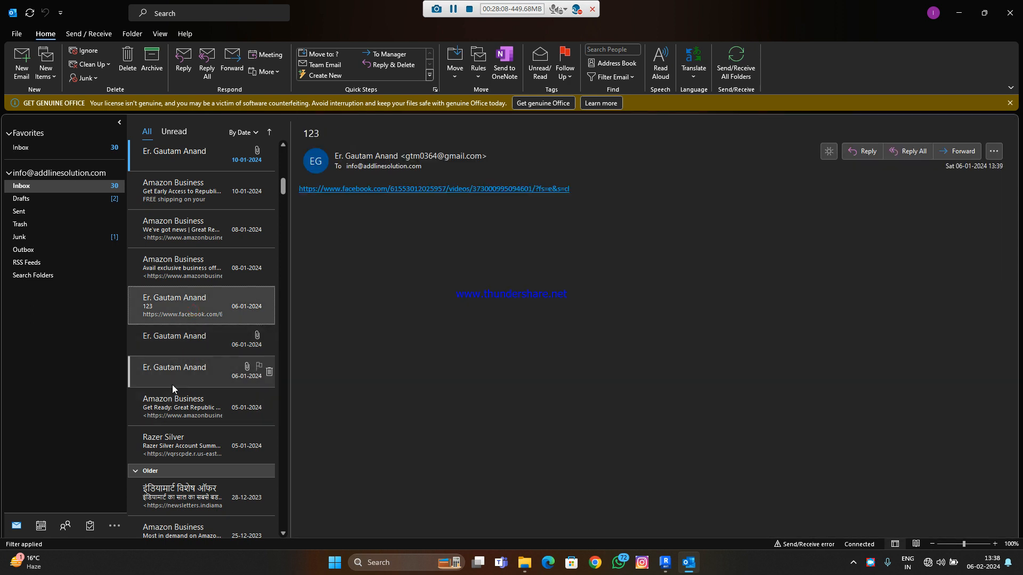
click(181, 403)
scroll(184, 381, down, 5)
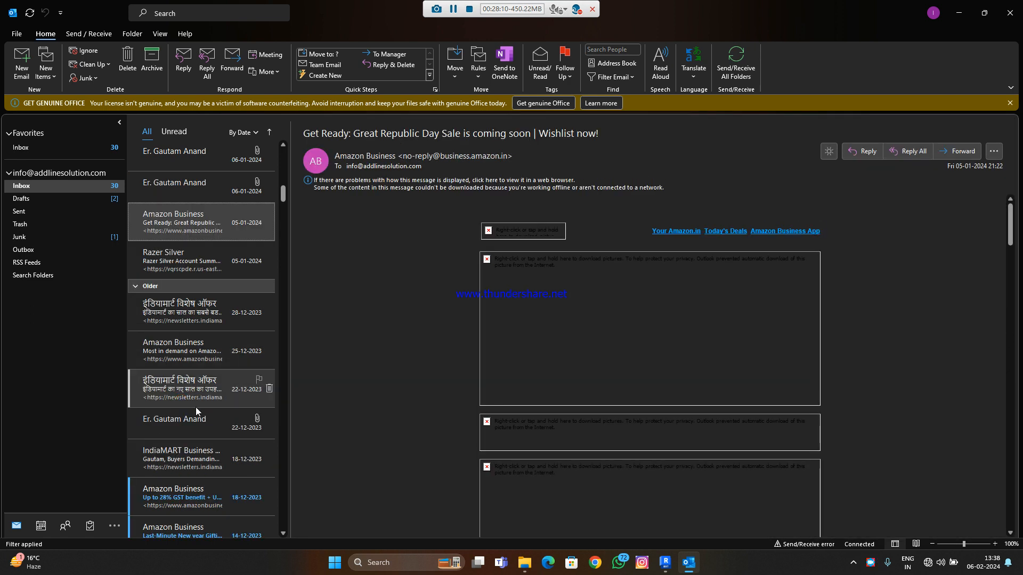
scroll(199, 449, down, 8)
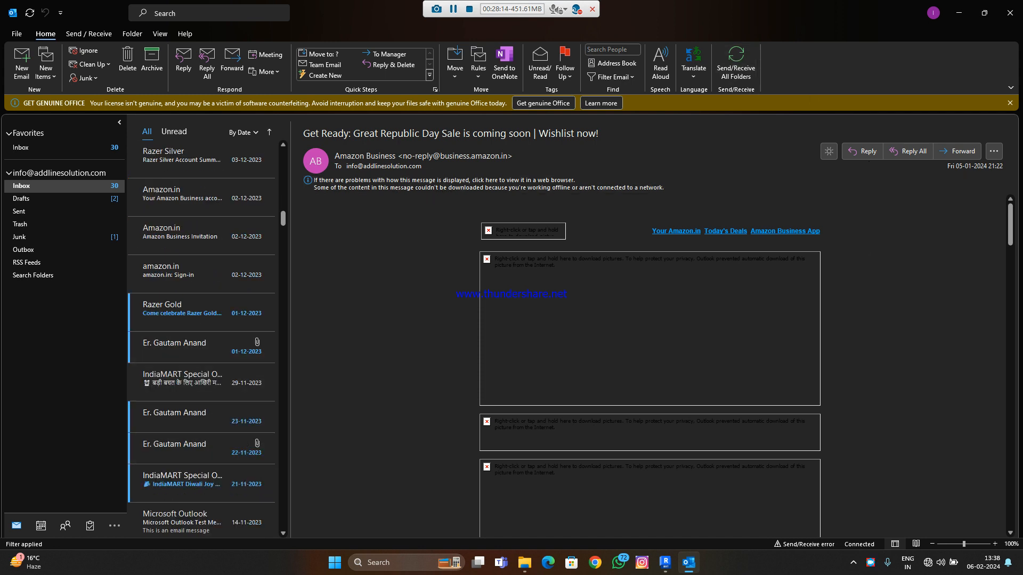
click(984, 12)
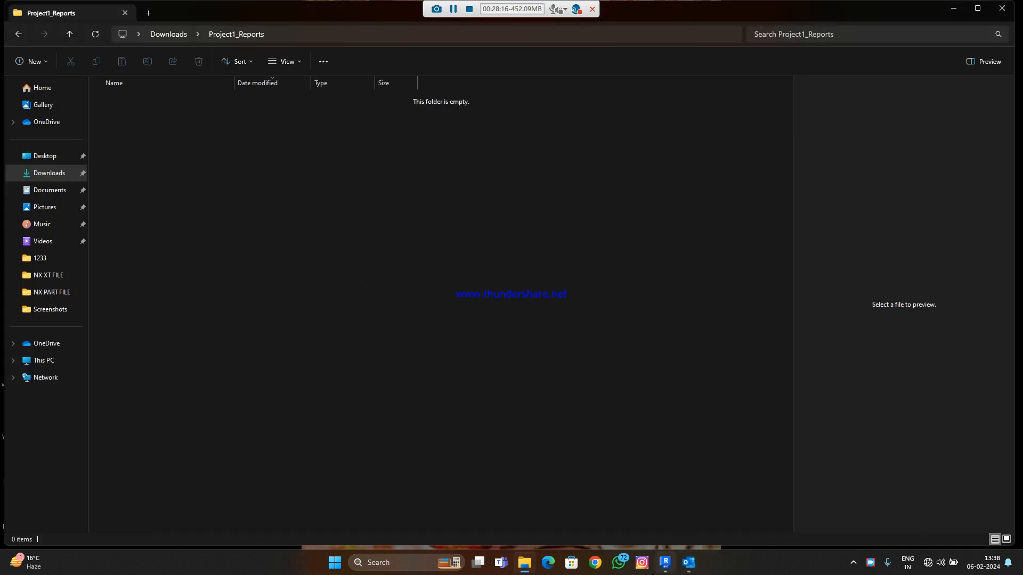
click(168, 34)
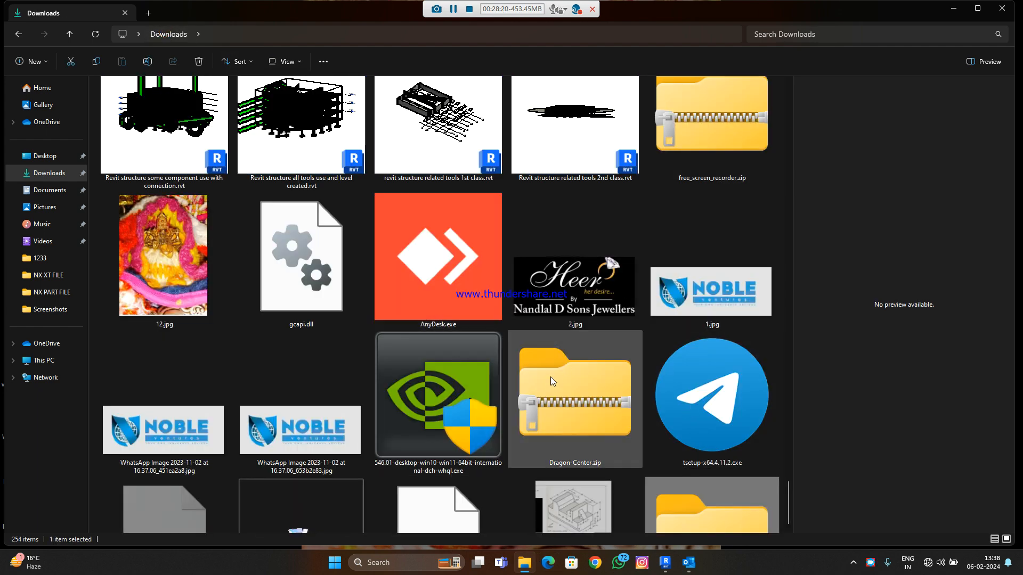
Reopen the empty Project1_Reports folder and return to Downloads
scroll(551, 376, down, 3)
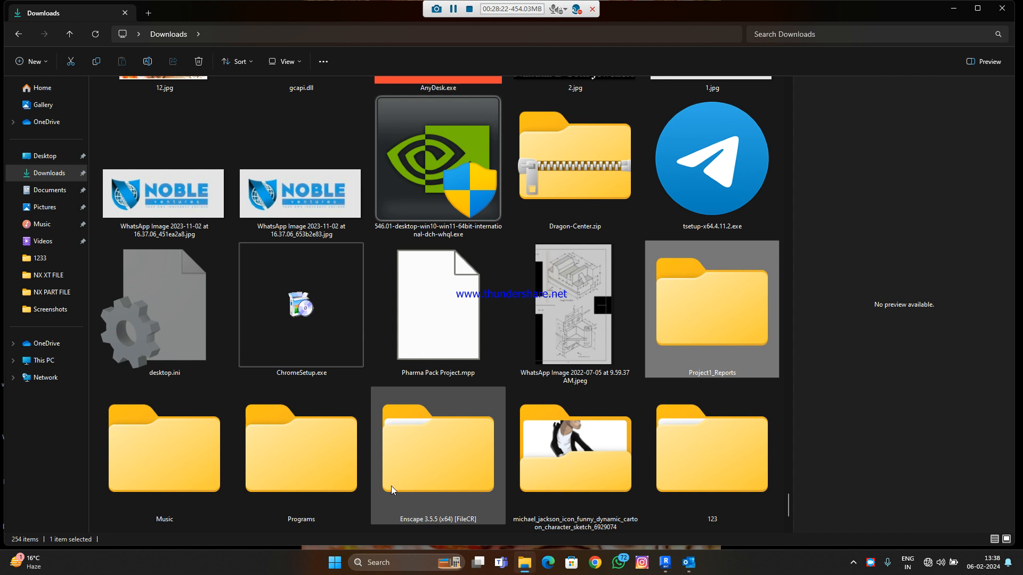
scroll(451, 503, down, 2)
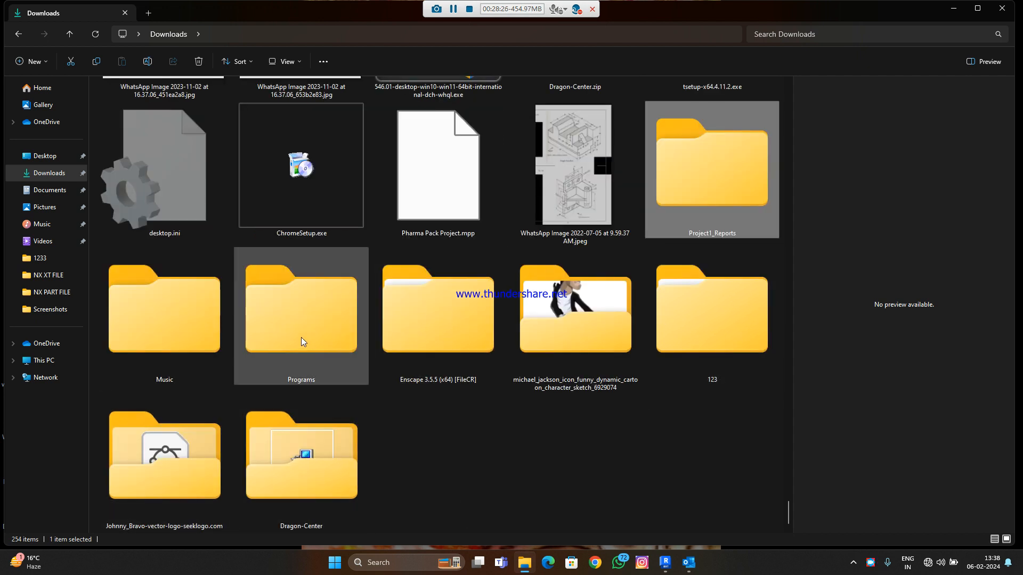
scroll(526, 274, up, 3)
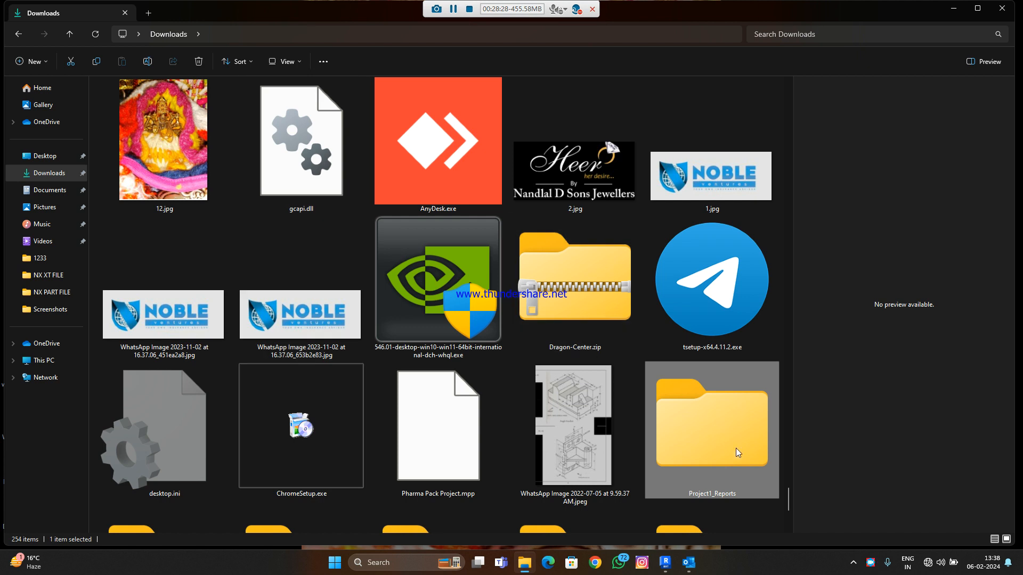
double_click(727, 461)
click(175, 29)
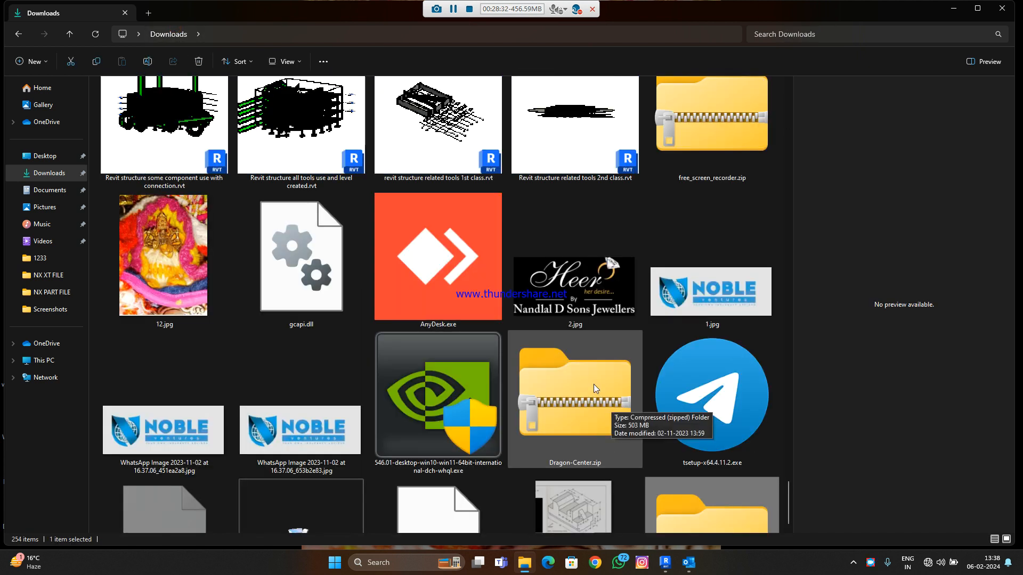
Scroll through the Downloads thumbnails until the Compressed folder is visible
scroll(532, 267, up, 2)
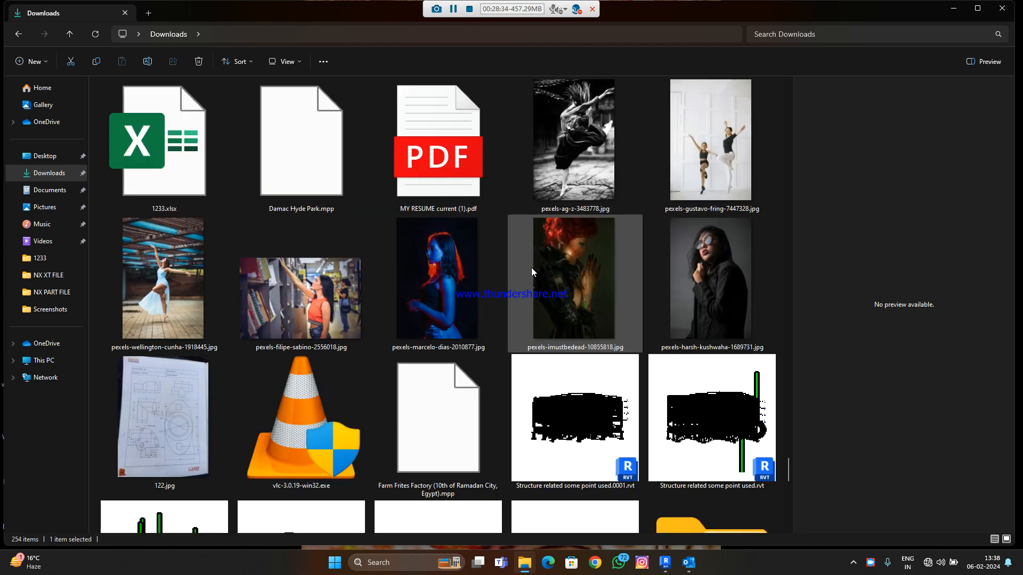
scroll(556, 337, up, 2)
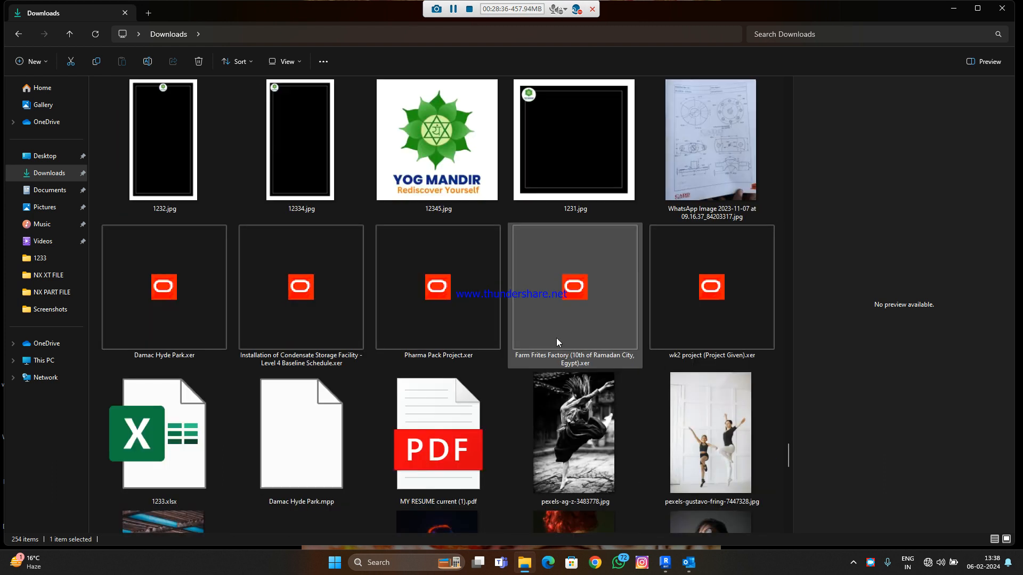
scroll(556, 379, up, 5)
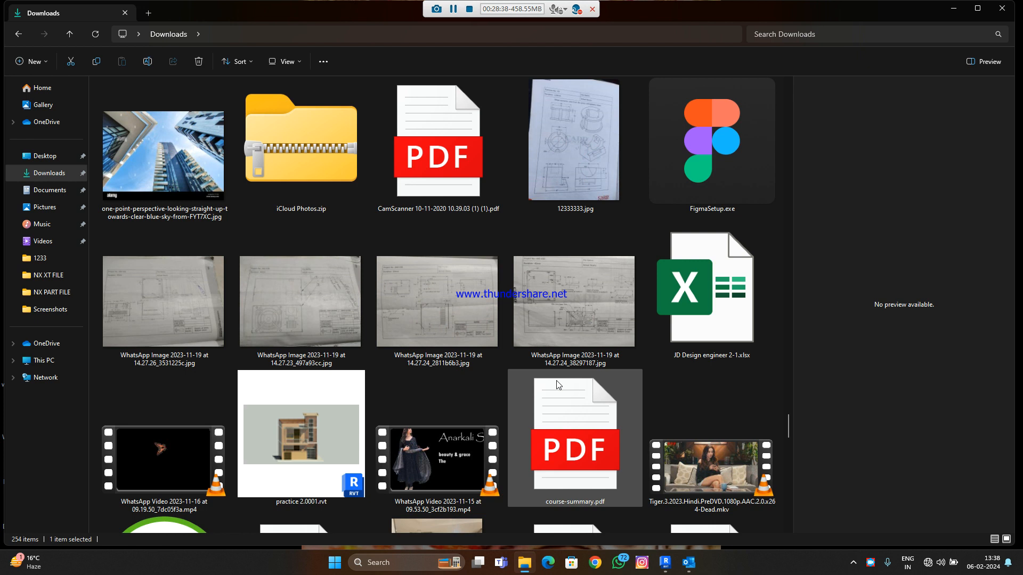
scroll(558, 384, up, 4)
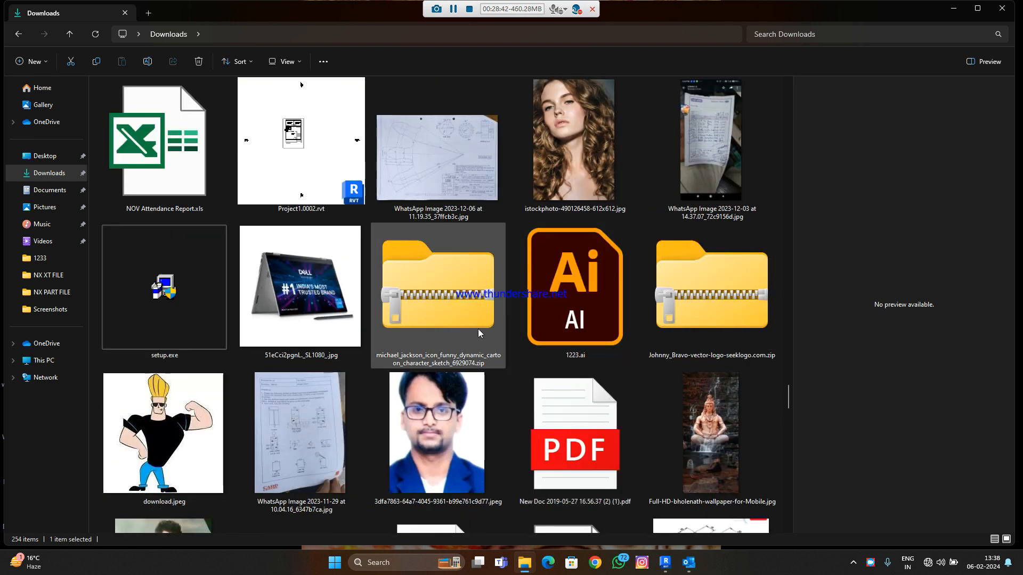
scroll(479, 329, up, 2)
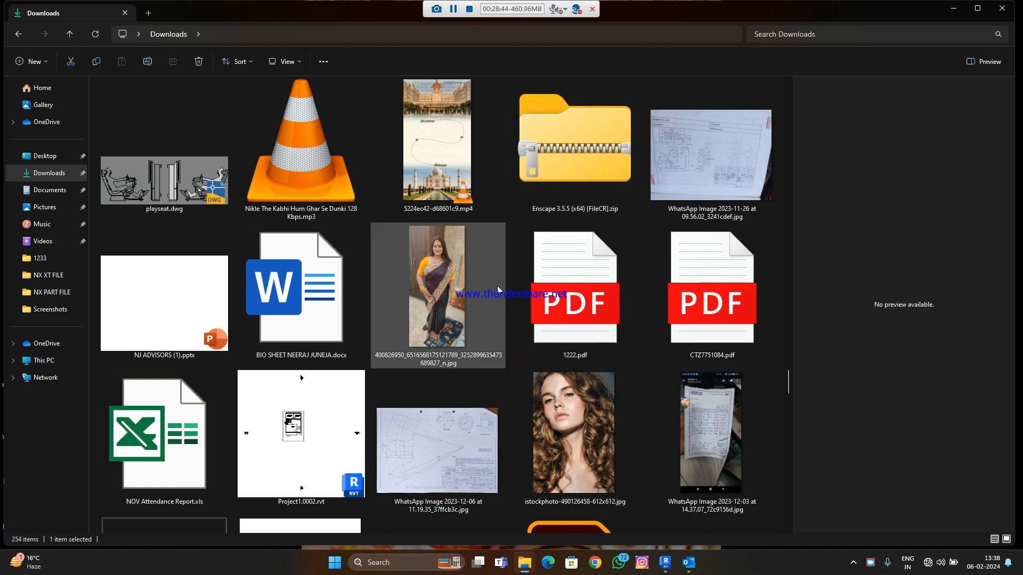
scroll(497, 285, up, 2)
scroll(497, 285, up, 8)
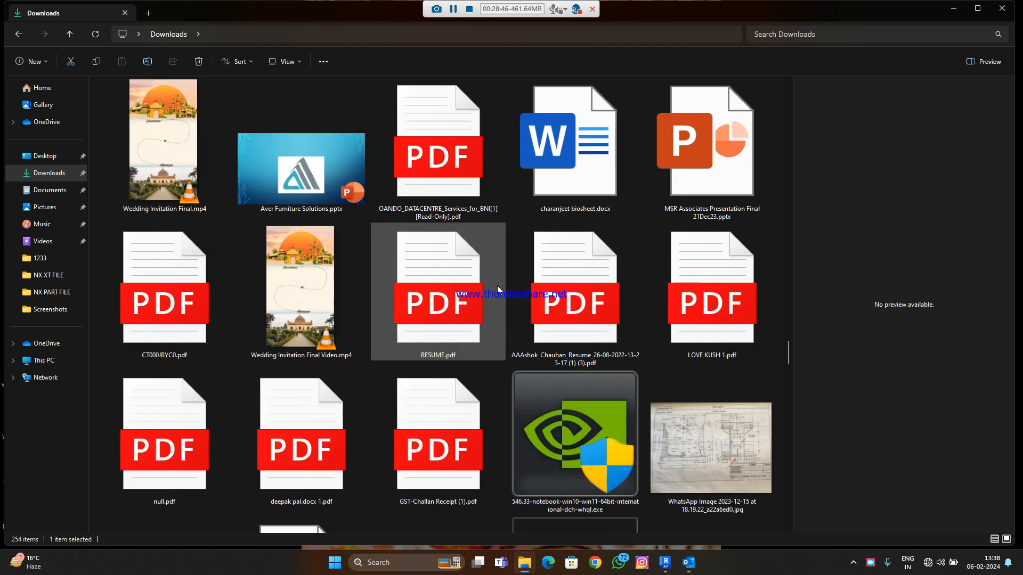
scroll(497, 285, up, 6)
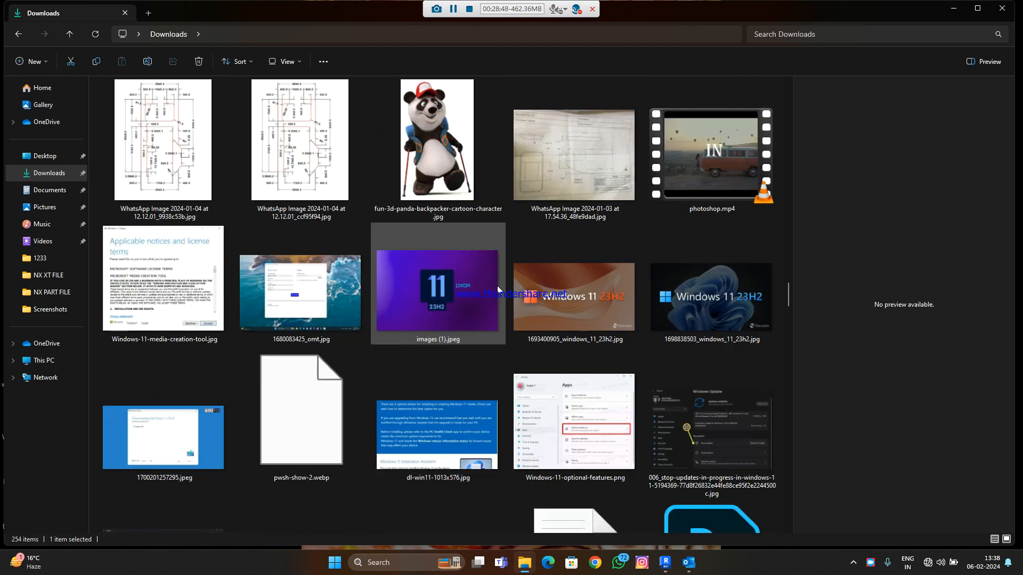
scroll(497, 285, up, 2)
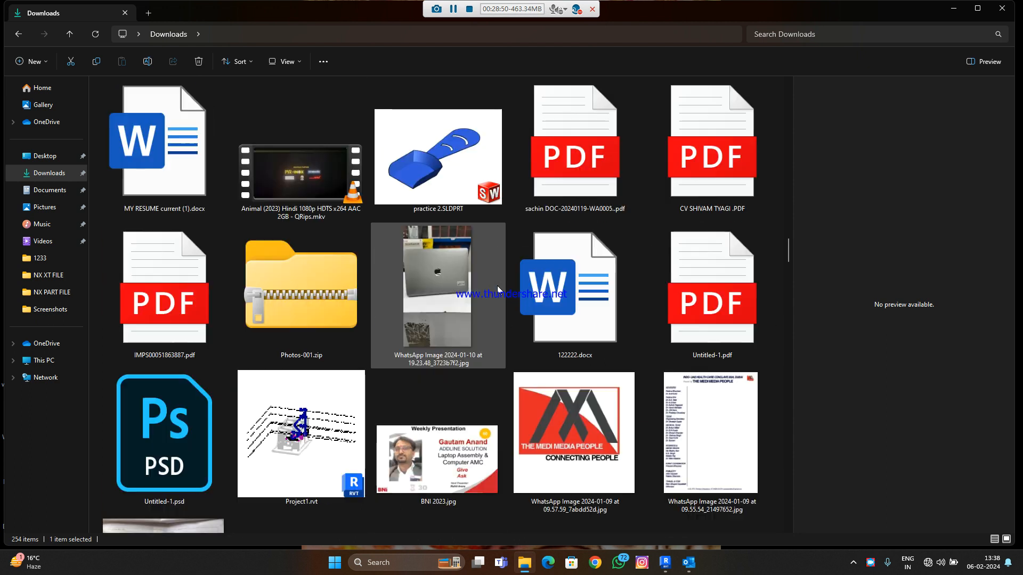
scroll(372, 306, up, 6)
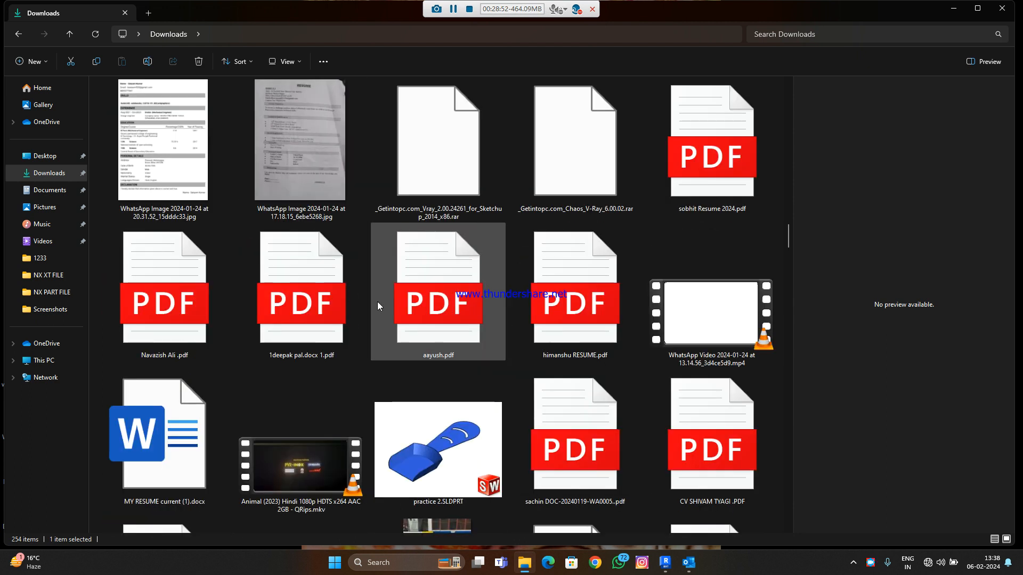
scroll(377, 303, up, 10)
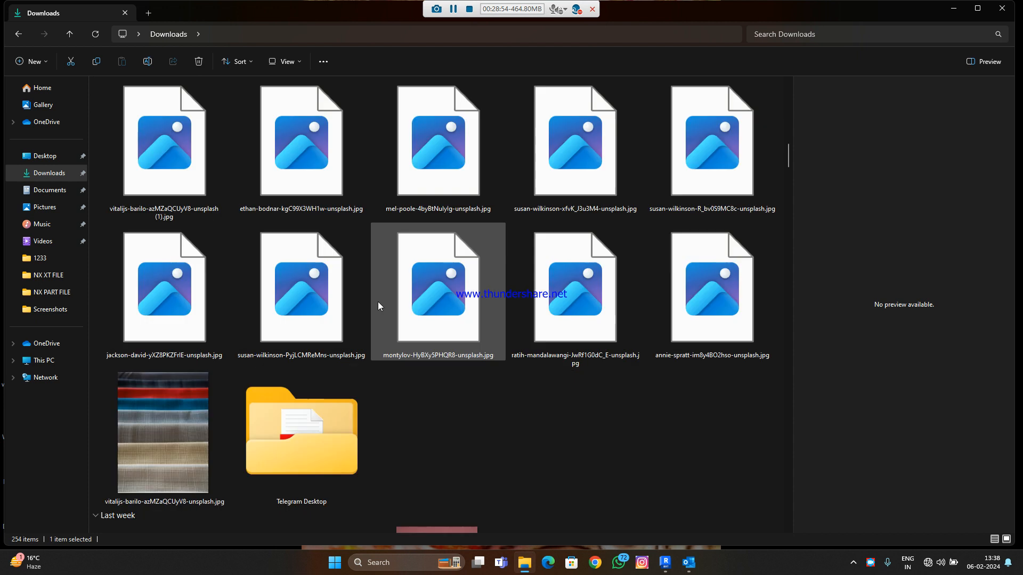
scroll(378, 302, down, 5)
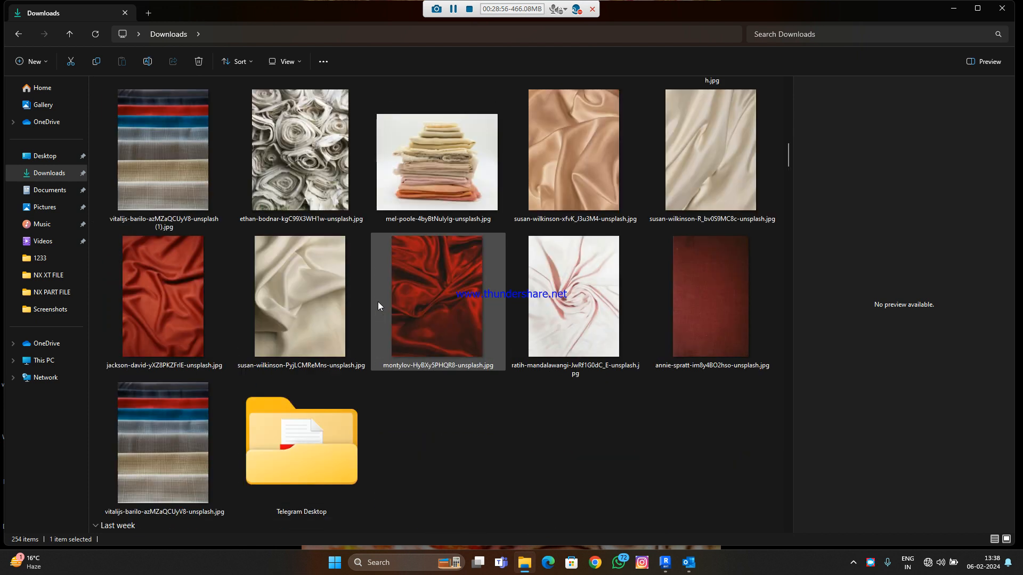
scroll(378, 305, down, 15)
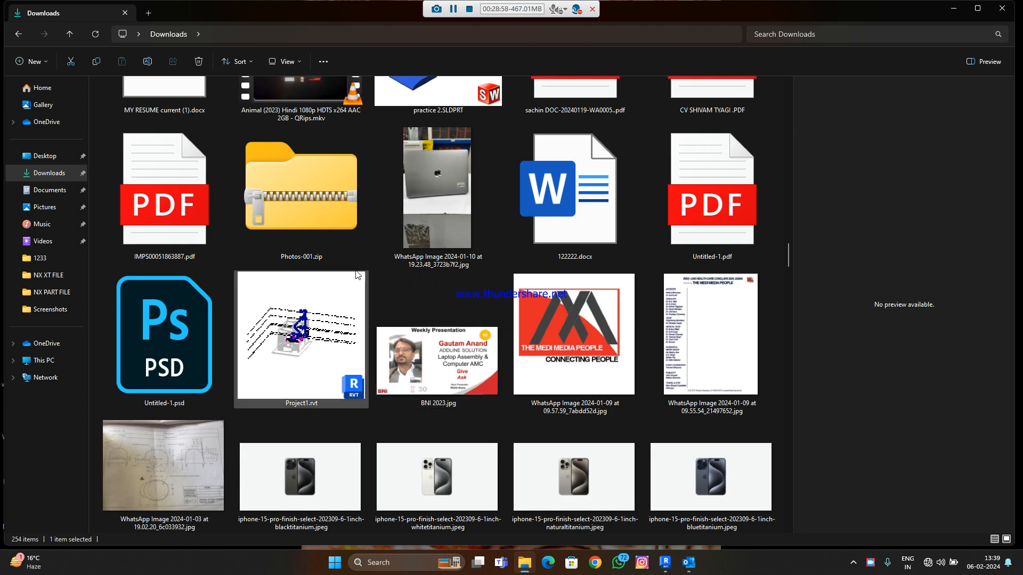
scroll(360, 276, down, 15)
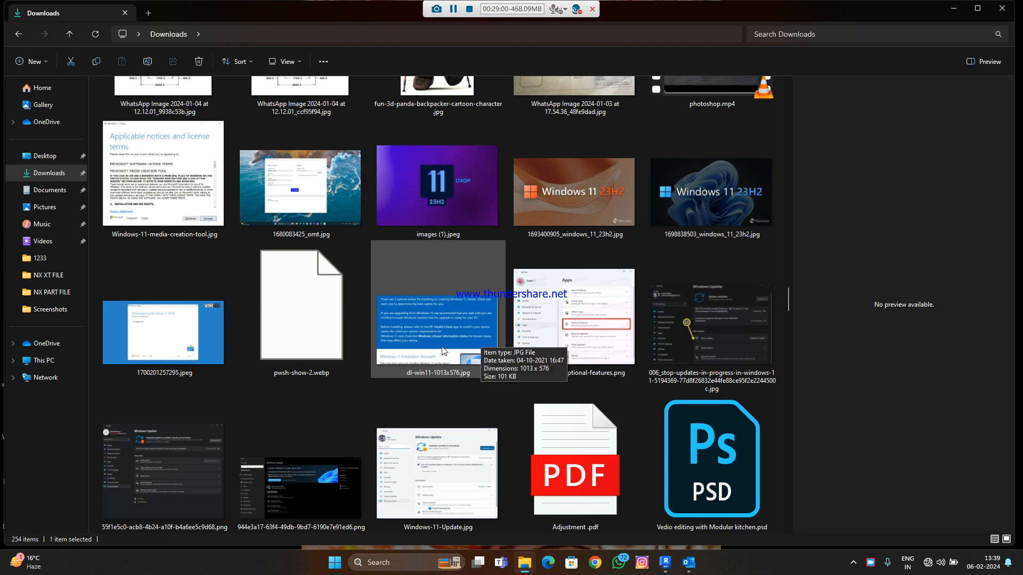
scroll(440, 351, down, 5)
Open Binder1.pdf from Compressed > sendgb-jZ7XqCRo0T_2 in Microsoft Edge
double_click(429, 333)
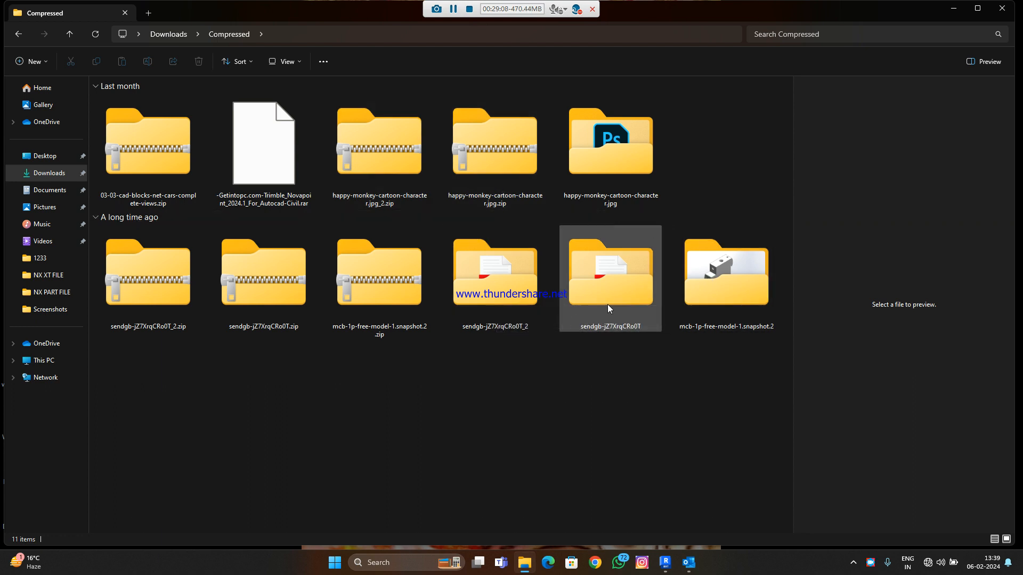
double_click(500, 302)
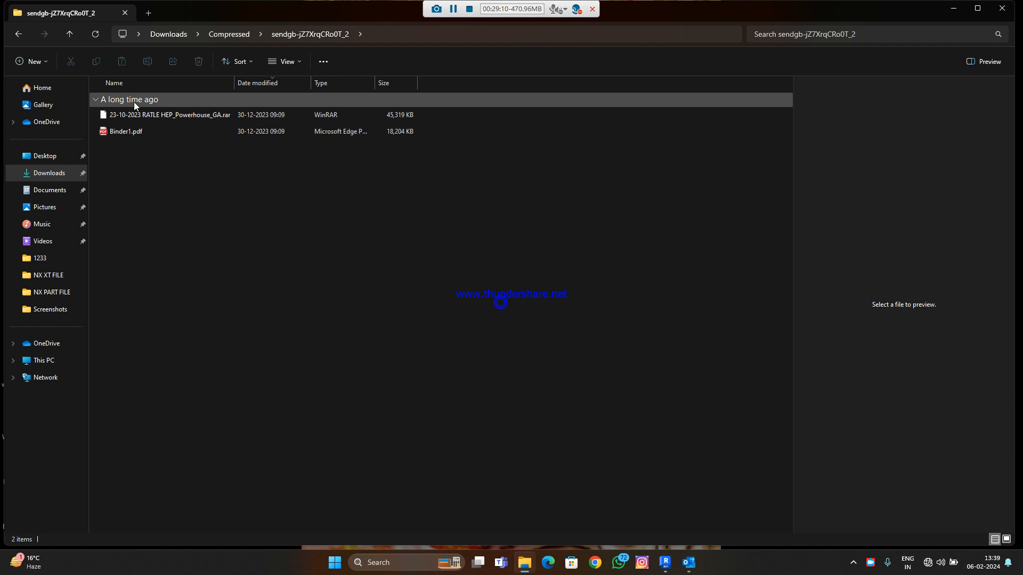
double_click(161, 135)
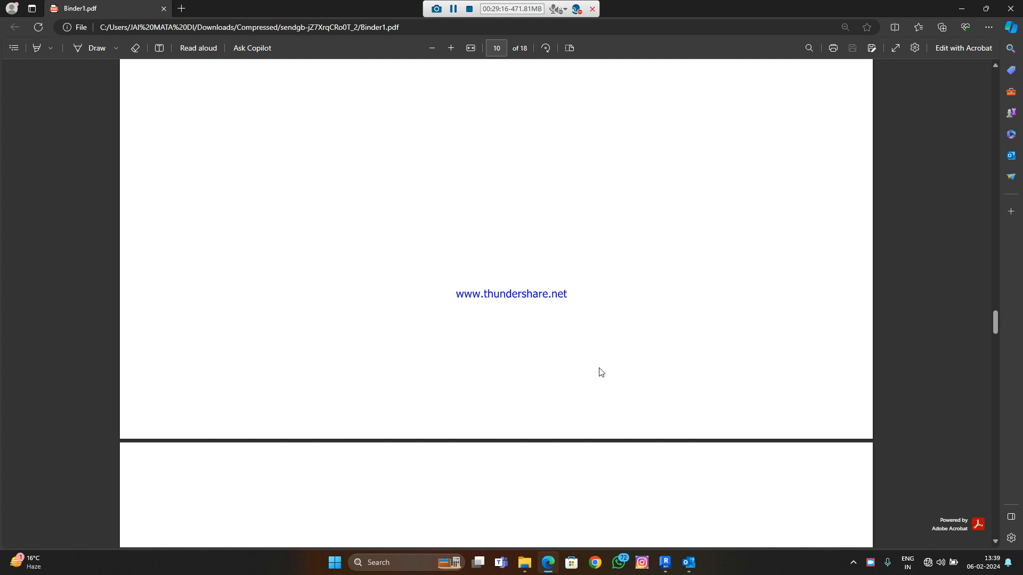
Scroll back to page 1 and zoom the powerhouse drawings to a readable size
scroll(601, 371, up, 20)
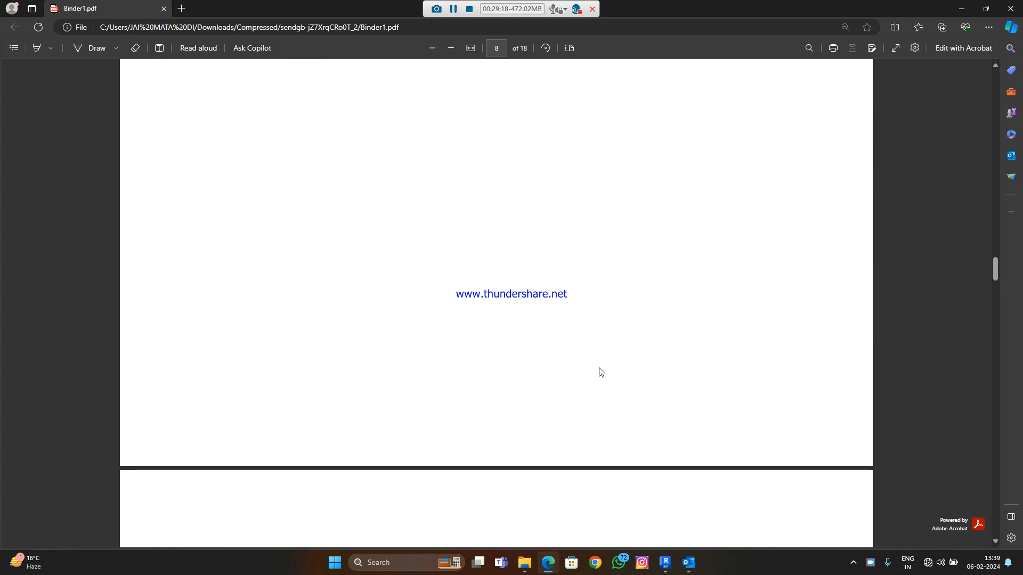
scroll(601, 372, up, 20)
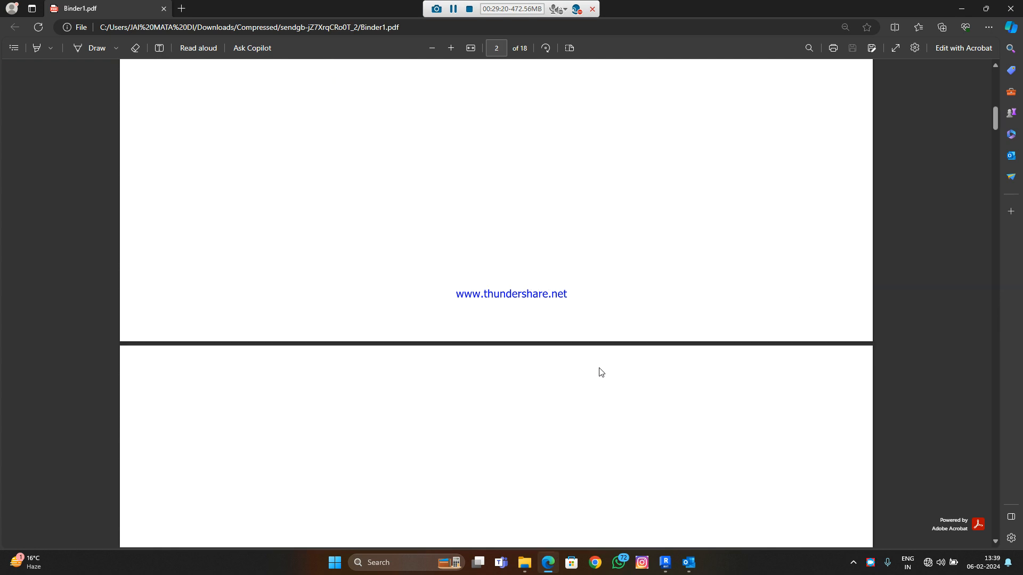
scroll(600, 371, up, 1)
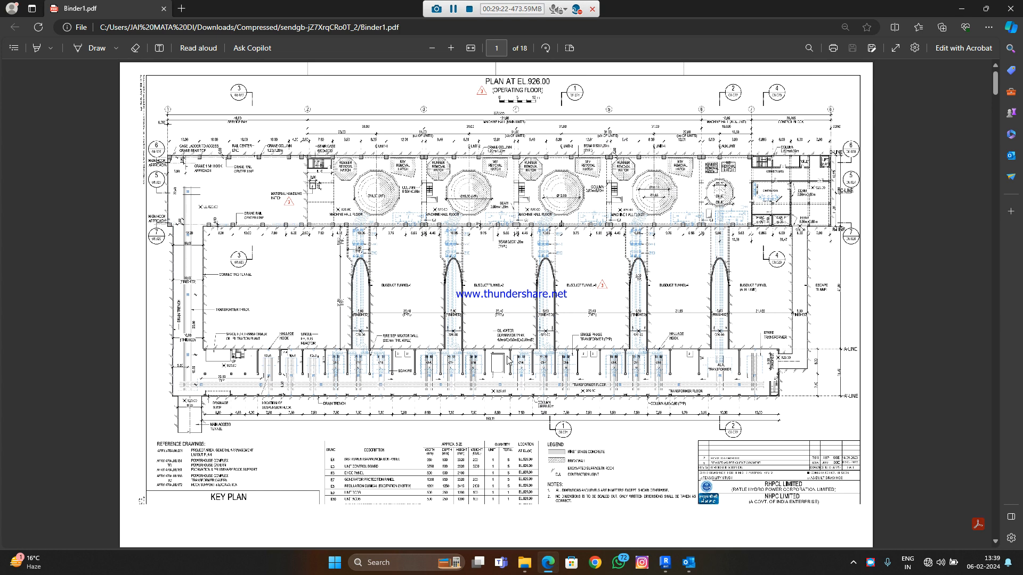
ctrl+scroll(508, 360, up, 2)
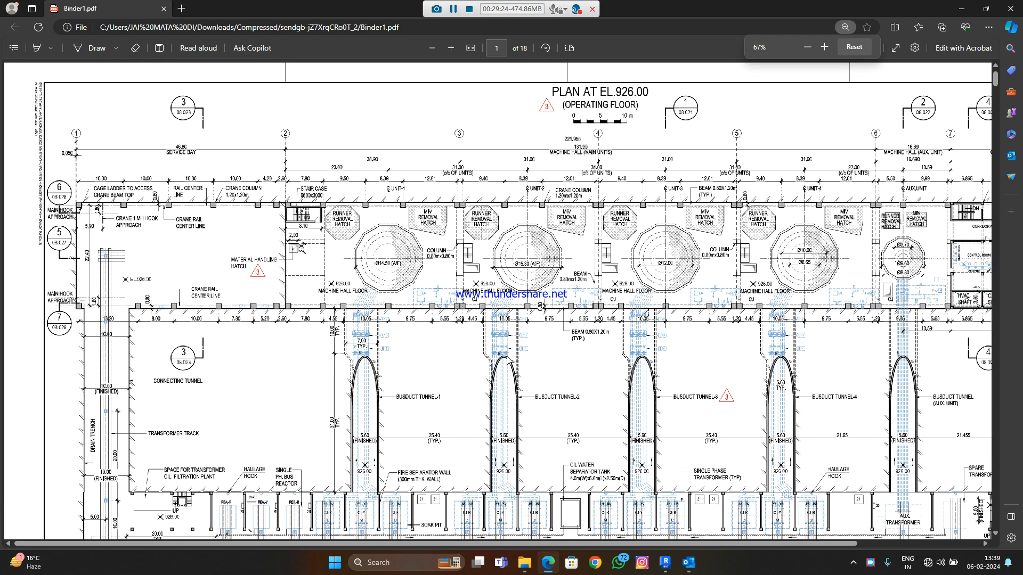
scroll(708, 298, down, 6)
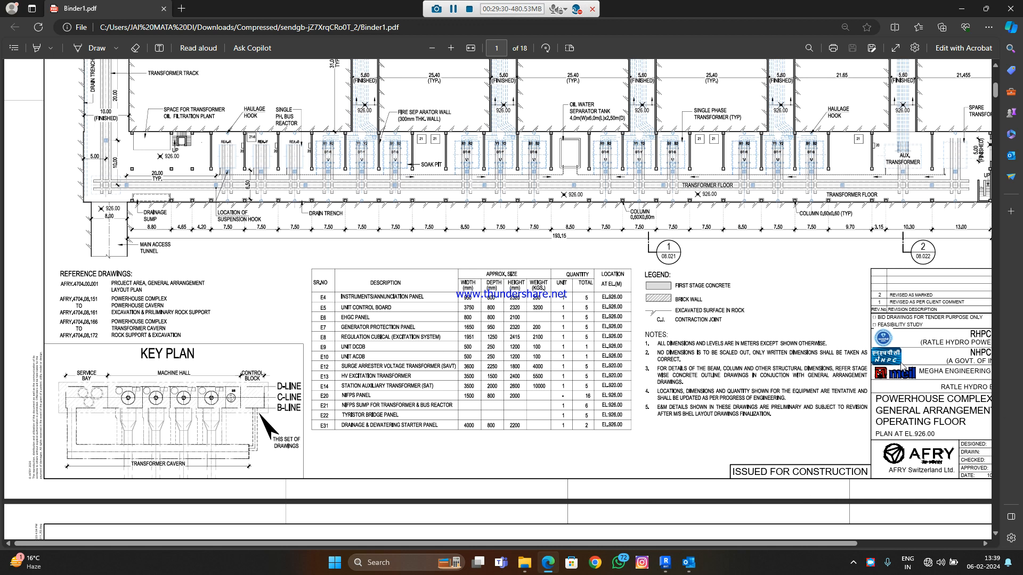
drag(597, 543, 638, 543)
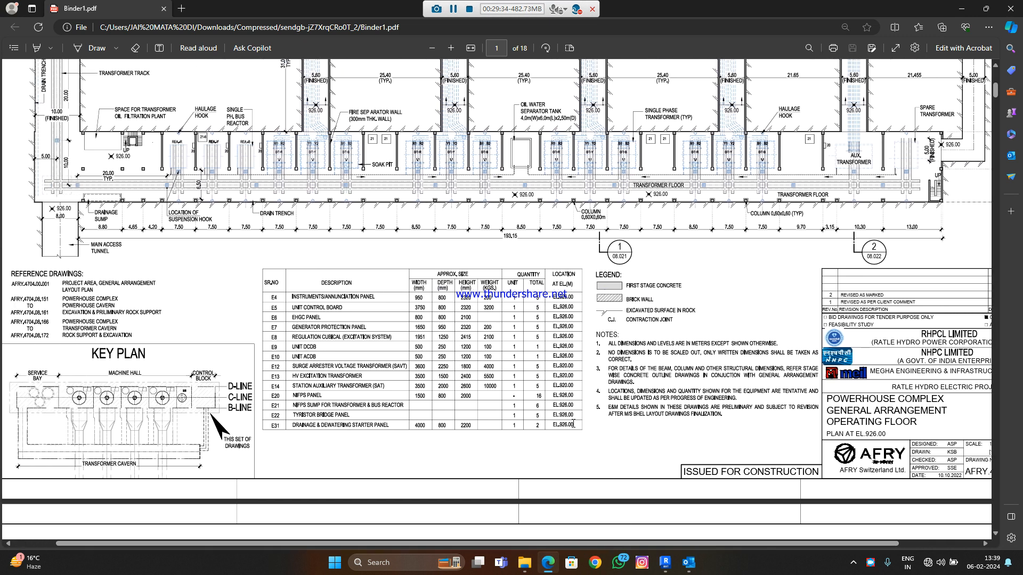
Scroll through pages 2 and 3, settling on the Intermediate Floor-1 general arrangement
scroll(573, 425, down, 10)
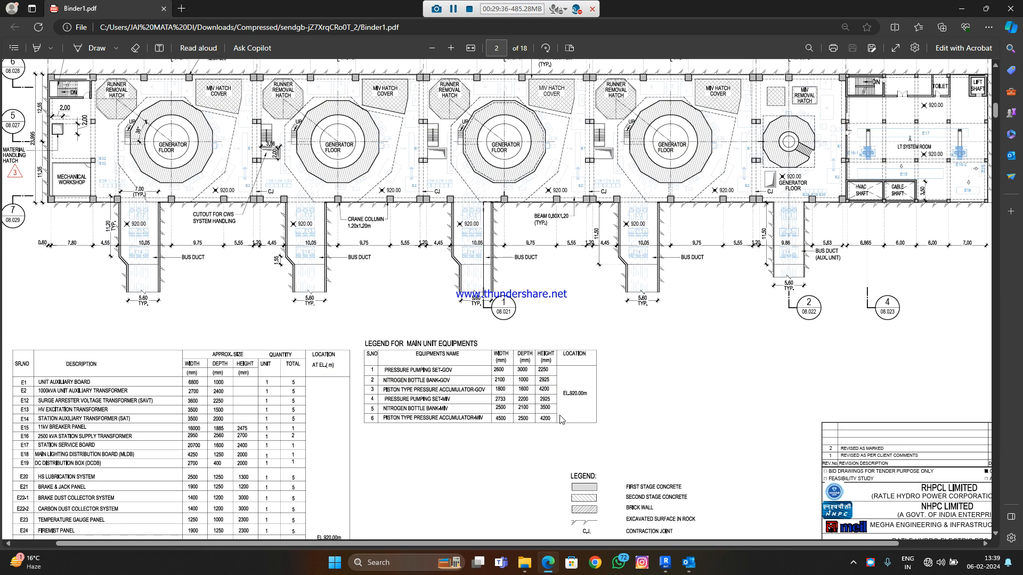
scroll(522, 286, down, 12)
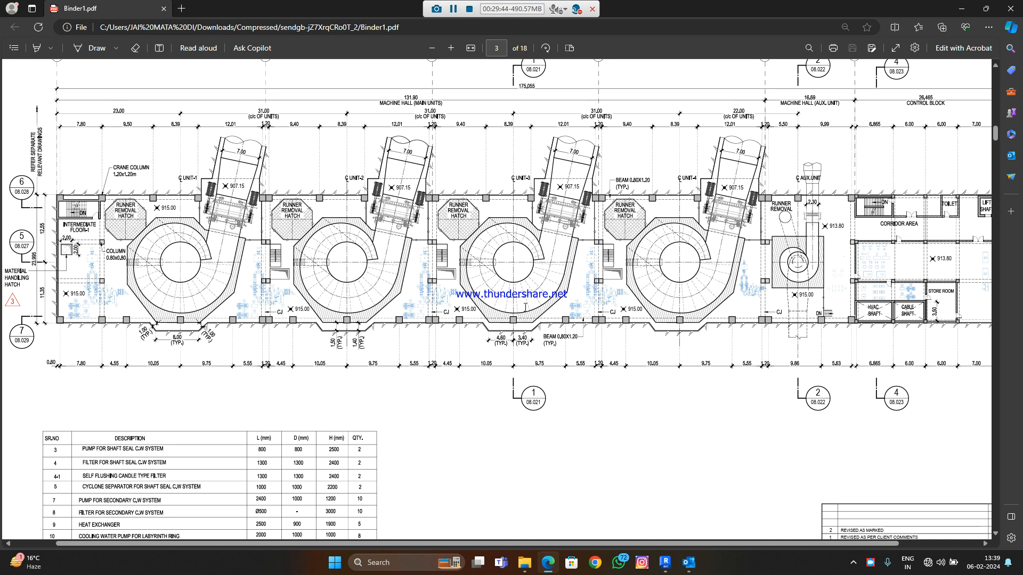
scroll(525, 307, down, 10)
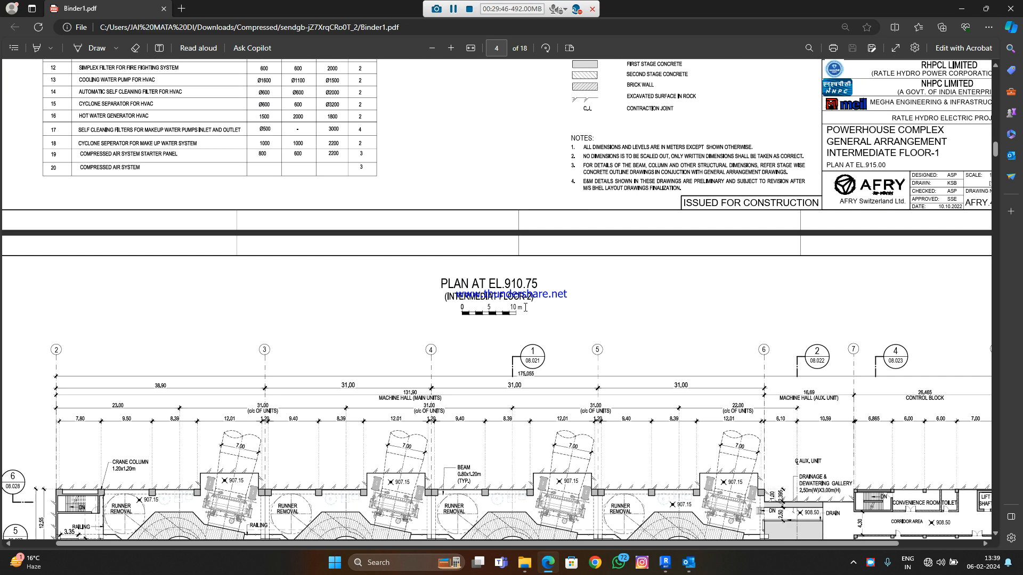
scroll(620, 334, up, 3)
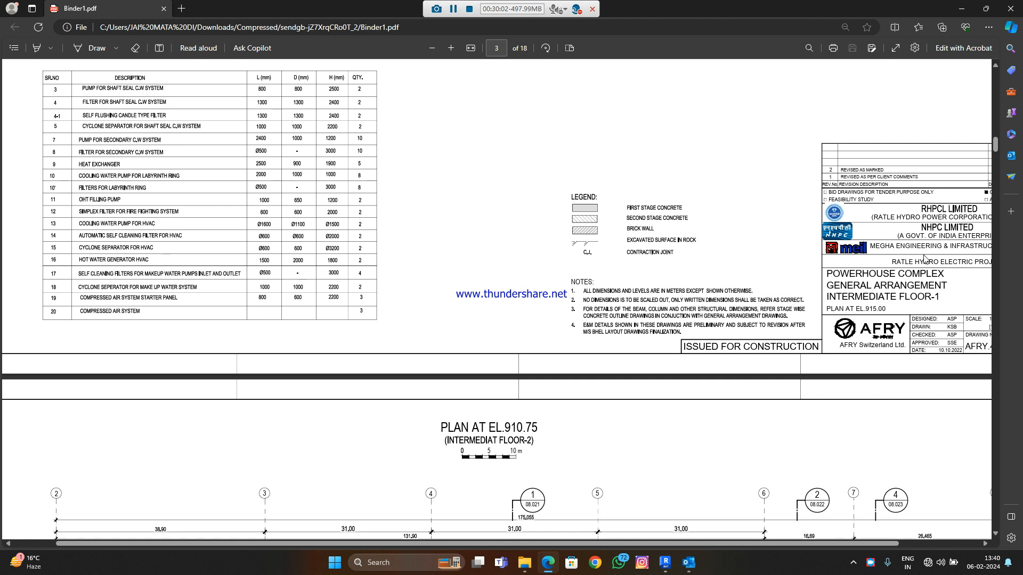
Page down through the remaining powerhouse drawings in Binder1.pdf, then back up a few pages
scroll(856, 267, down, 20)
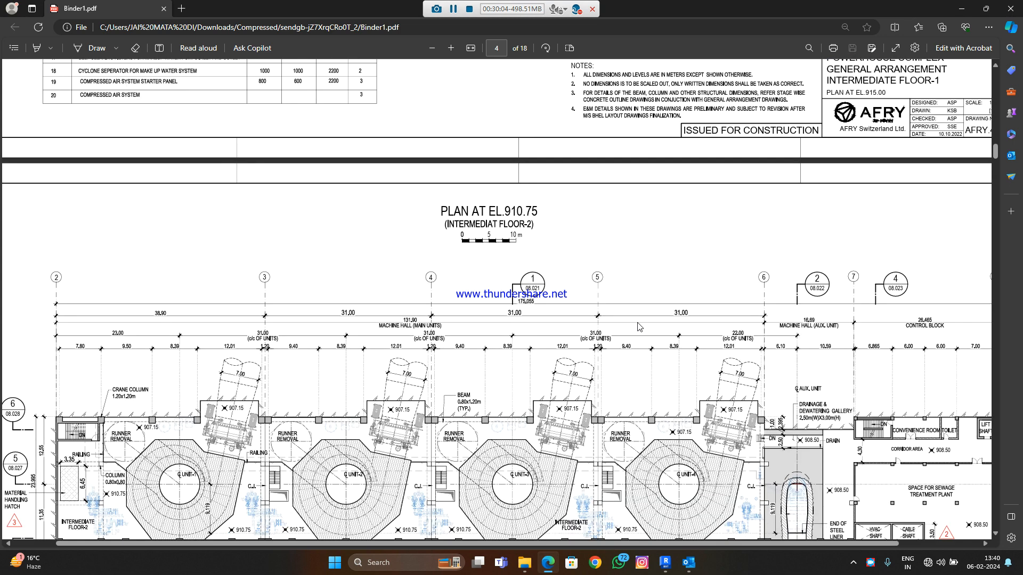
scroll(644, 330, down, 15)
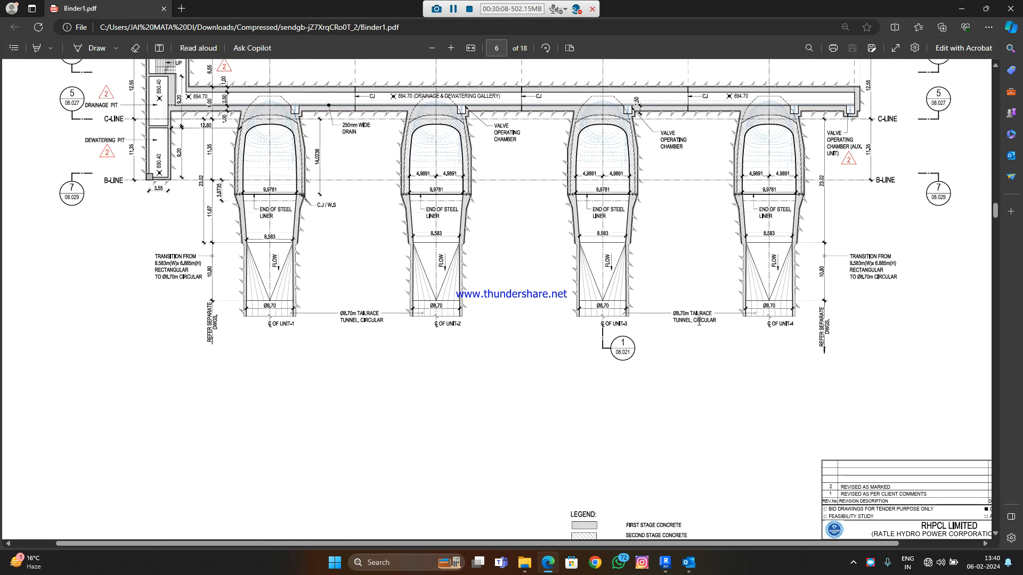
scroll(698, 321, down, 15)
scroll(699, 321, down, 15)
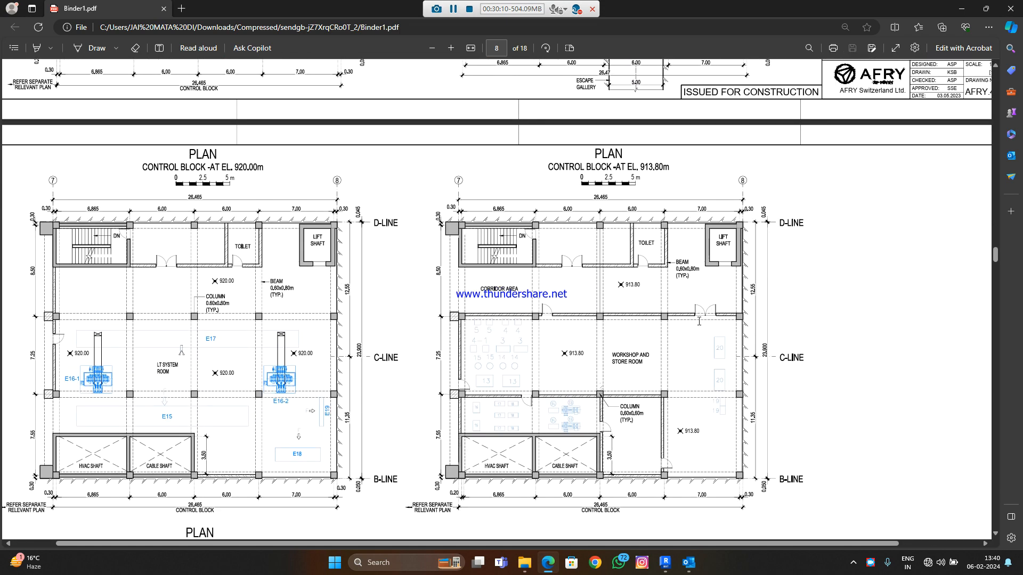
scroll(698, 321, down, 20)
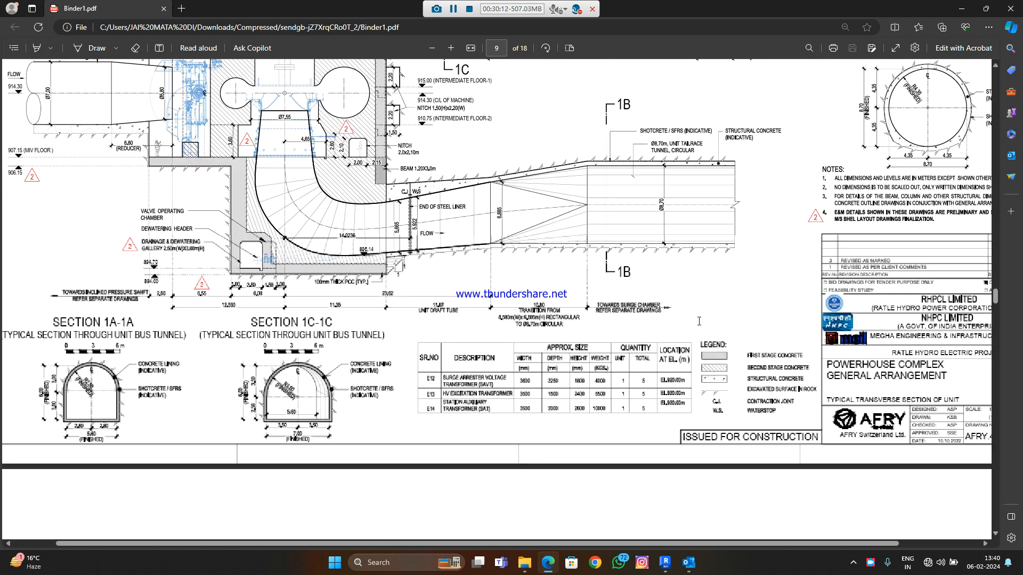
scroll(699, 322, down, 10)
scroll(698, 321, down, 5)
scroll(699, 321, up, 13)
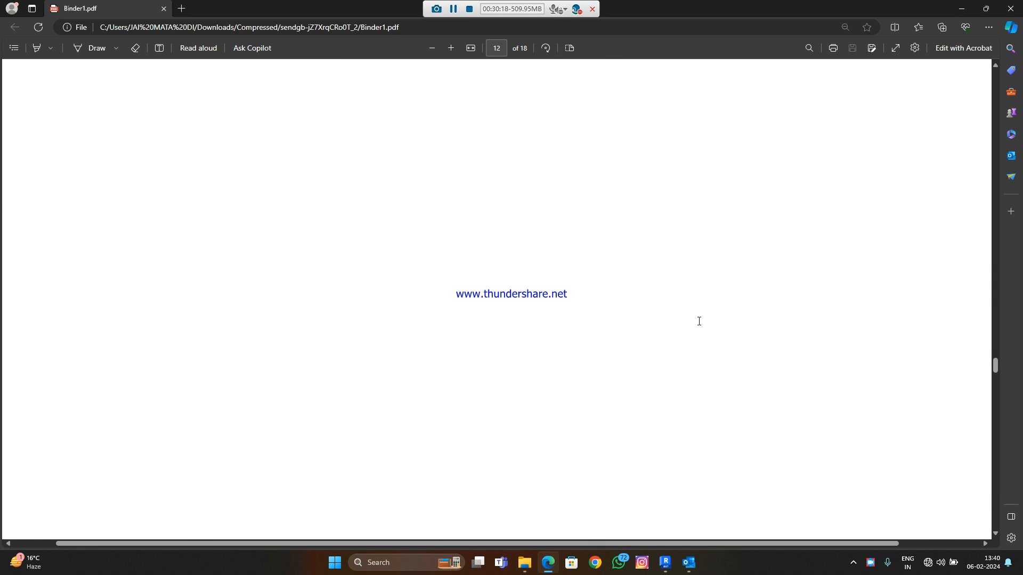
scroll(699, 321, up, 12)
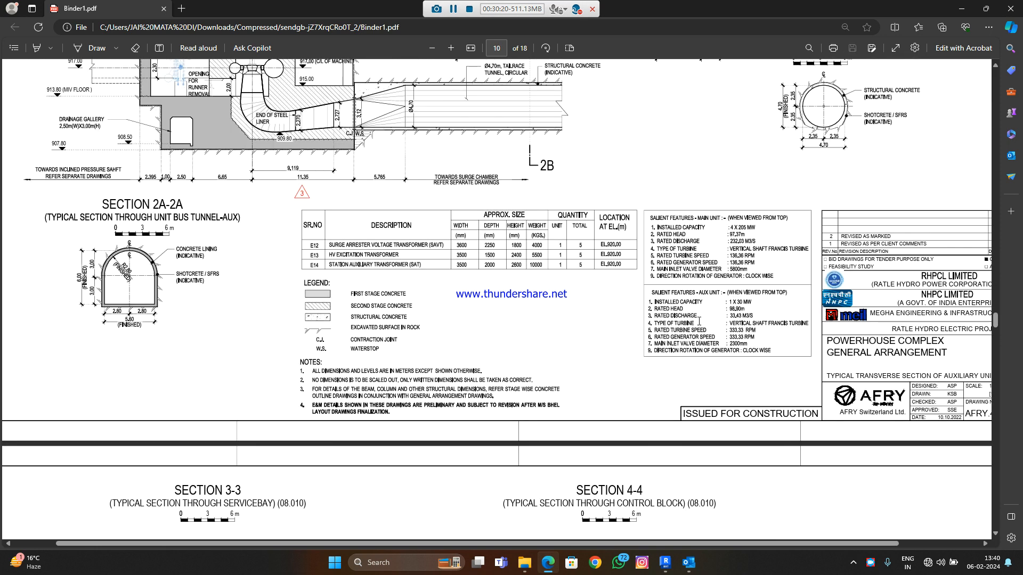
scroll(699, 321, up, 1)
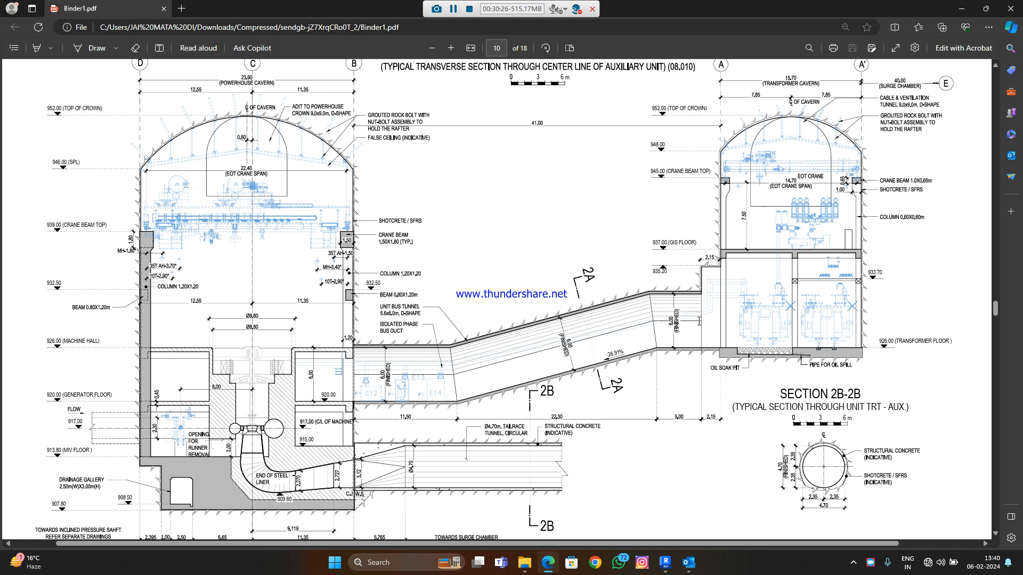
Recheck the nearby drawing pages, then minimize Edge to reveal Binder1.pdf's folder
scroll(866, 455, down, 12)
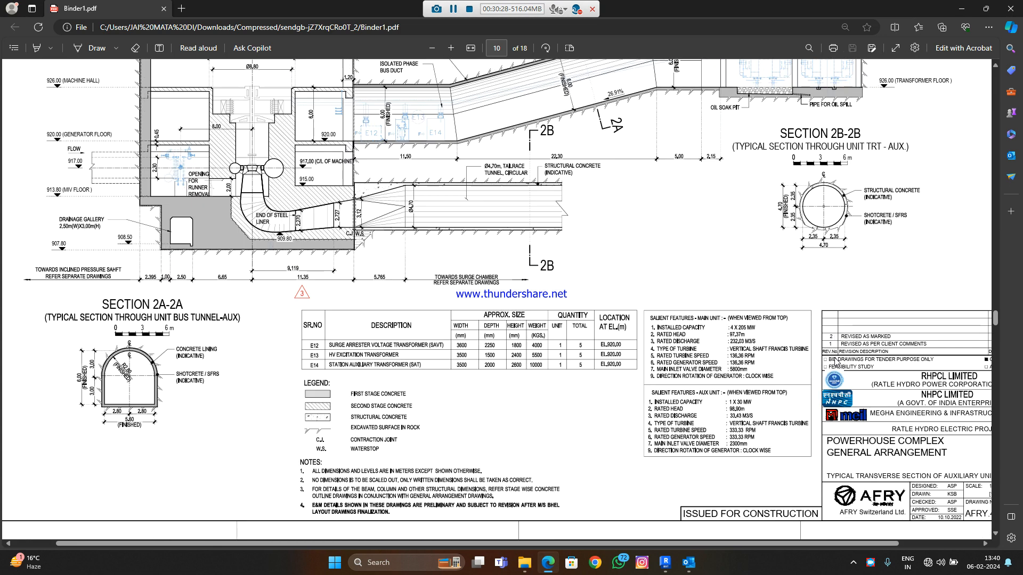
scroll(836, 362, down, 10)
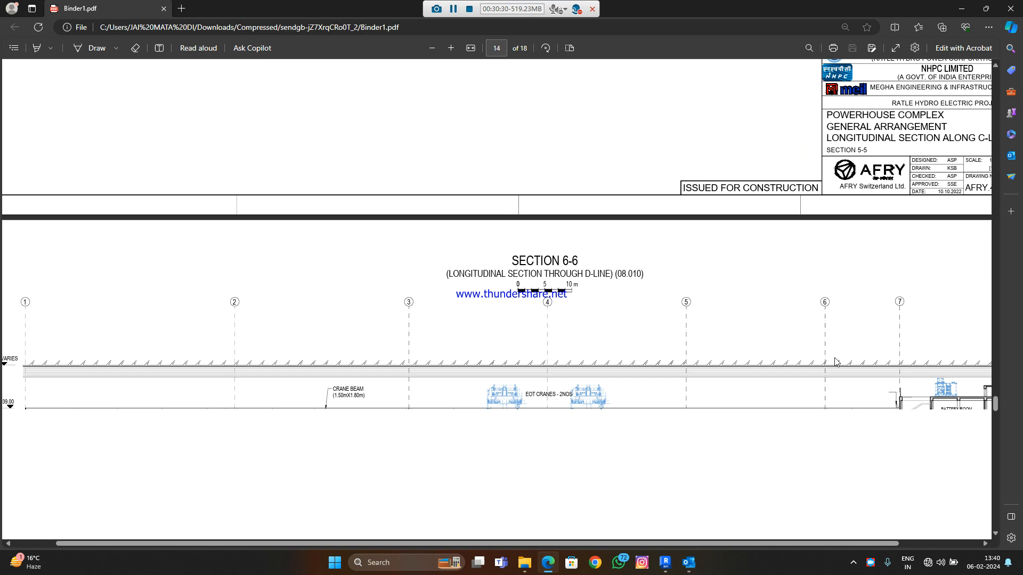
scroll(836, 363, down, 3)
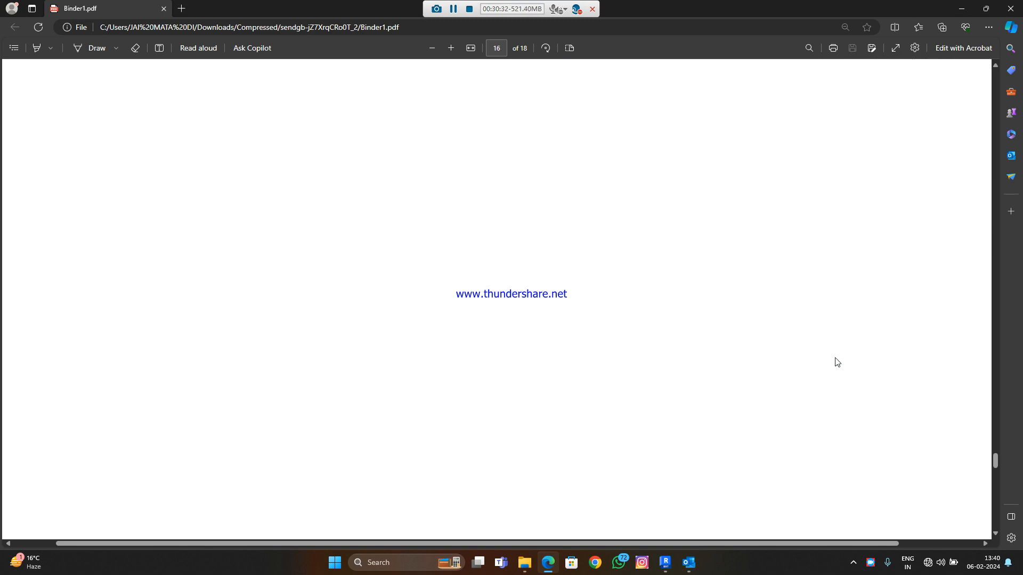
scroll(836, 362, up, 15)
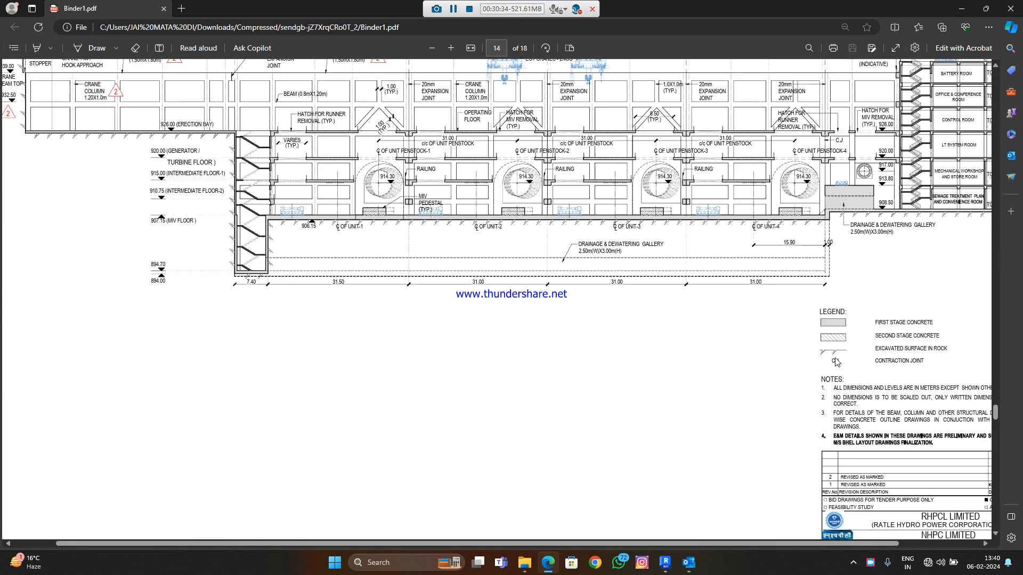
scroll(836, 362, up, 5)
click(953, 12)
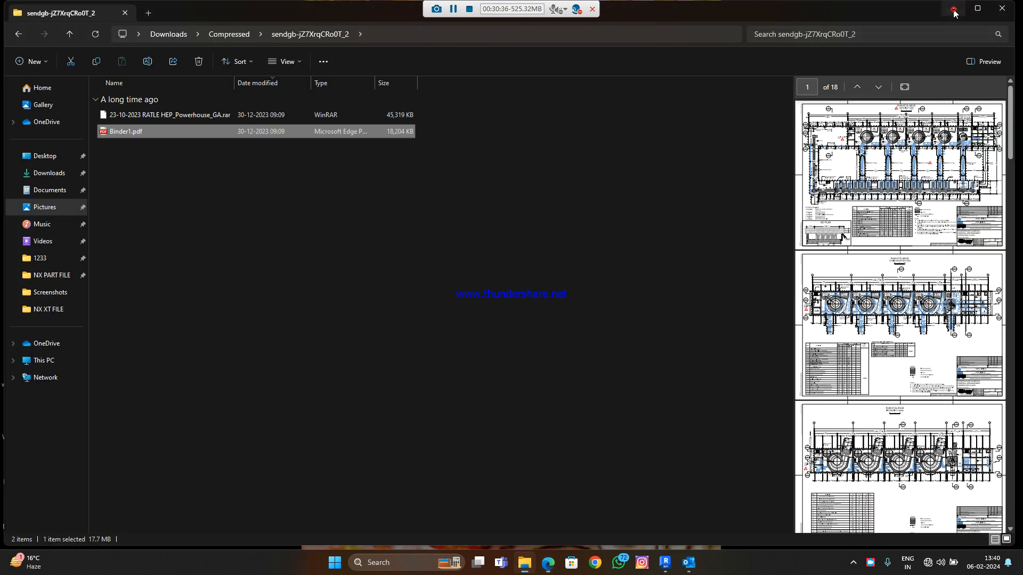
Minimize File Explorer and close the FINAL NIDHI 10'X10' STALL.mp4 video in VLC
click(953, 12)
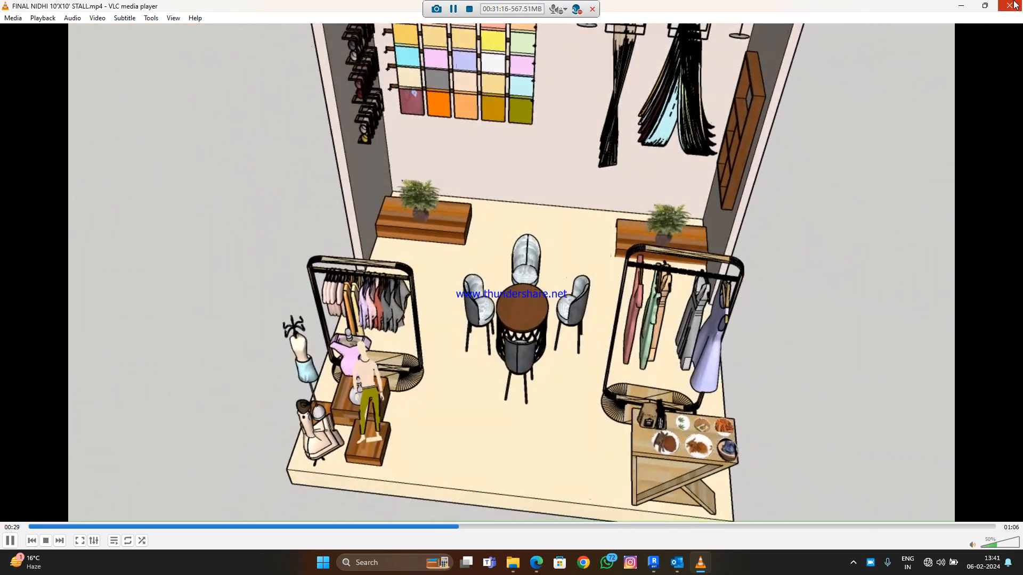
click(1010, 6)
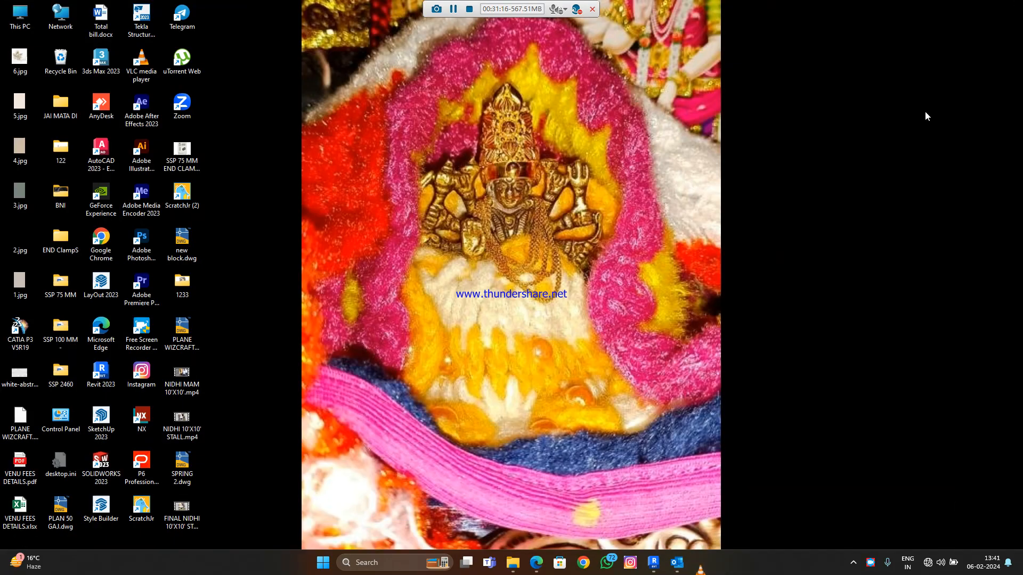